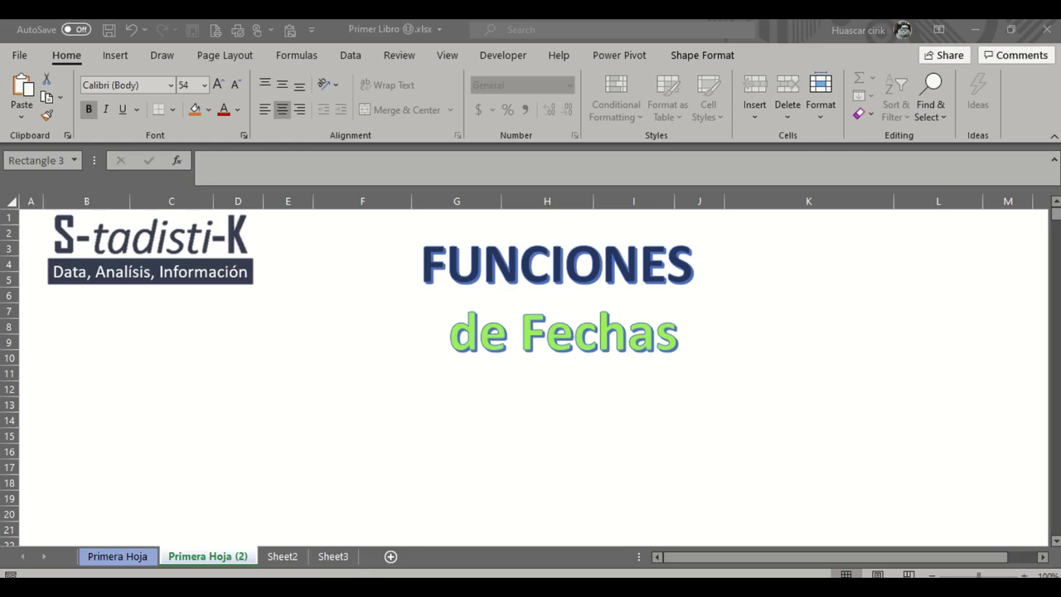
Step: Enter the date 31/10/1999 in cell C10
click(164, 358)
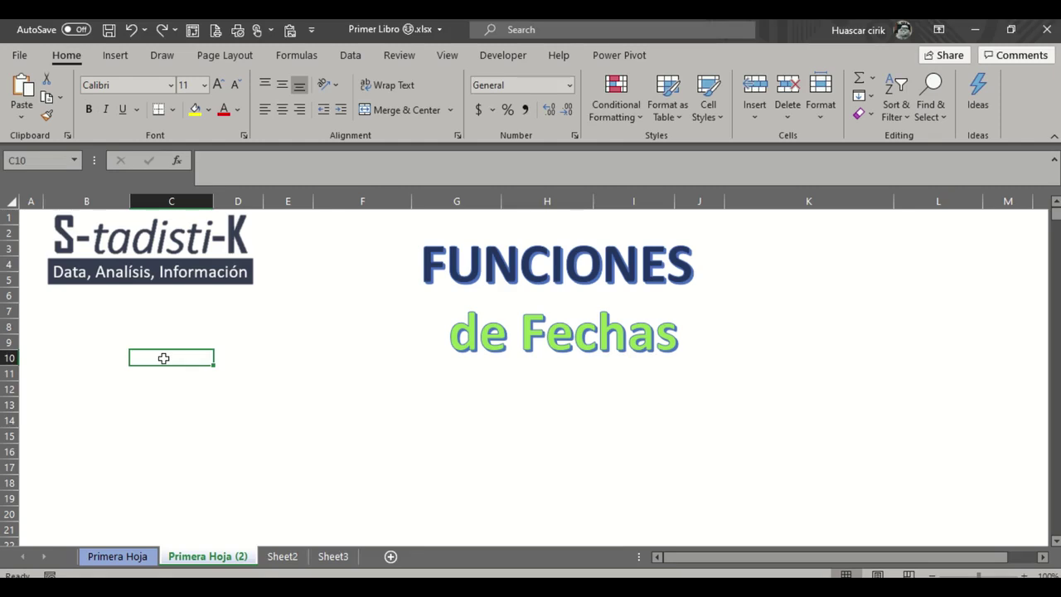
text(31)
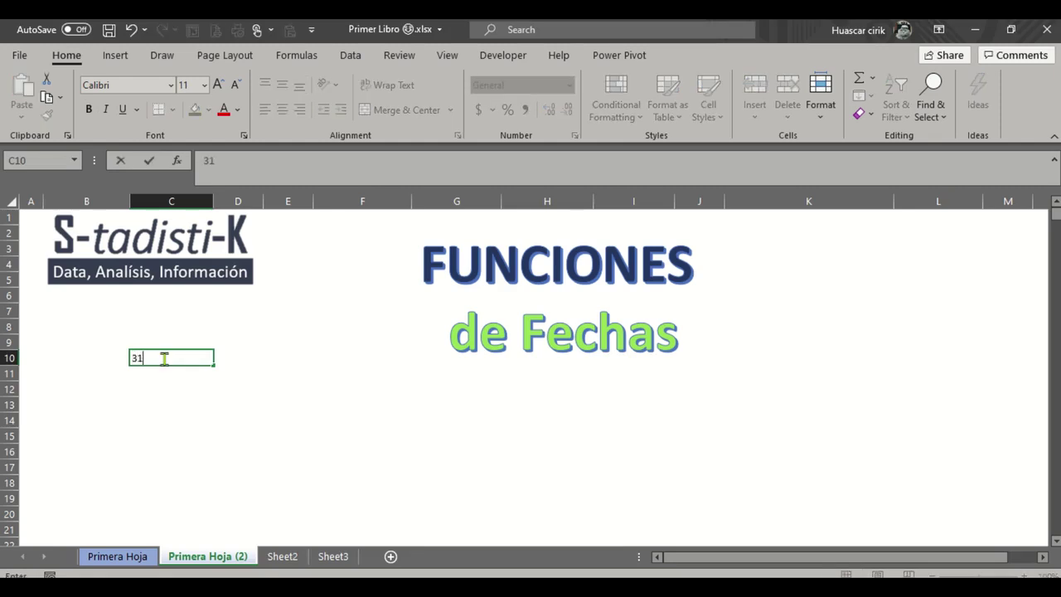
text(/10/1999)
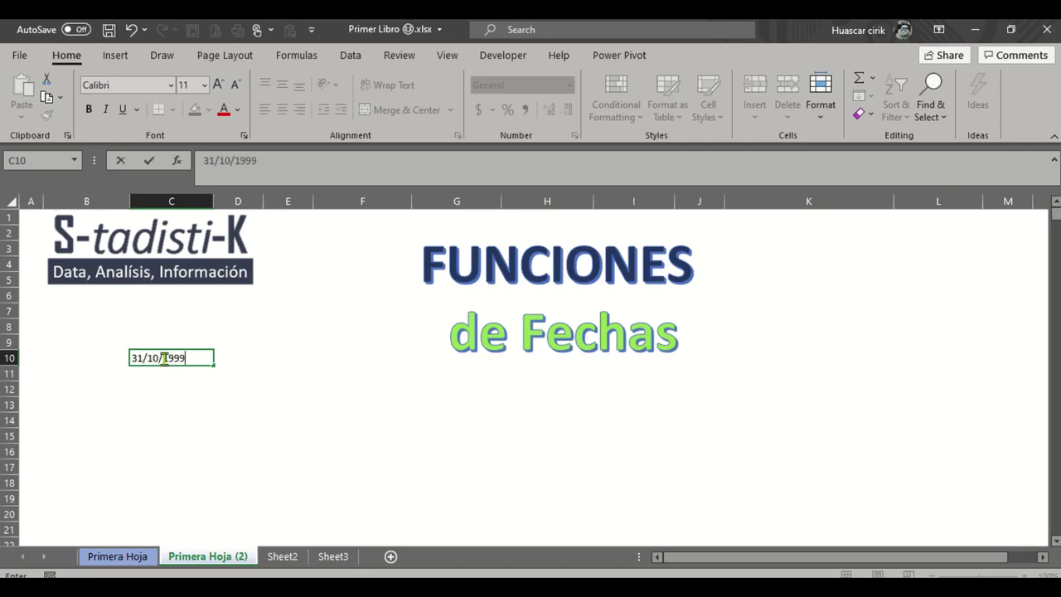
key(Return)
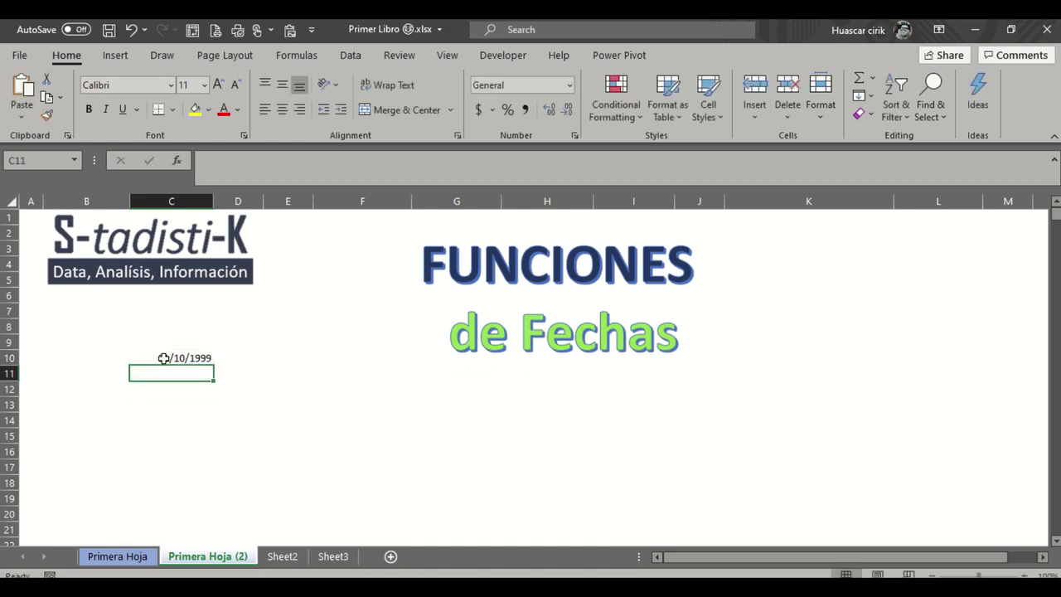
Step: Change the format of cell C10 to Number and inspect the date's underlying serial value
click(191, 358)
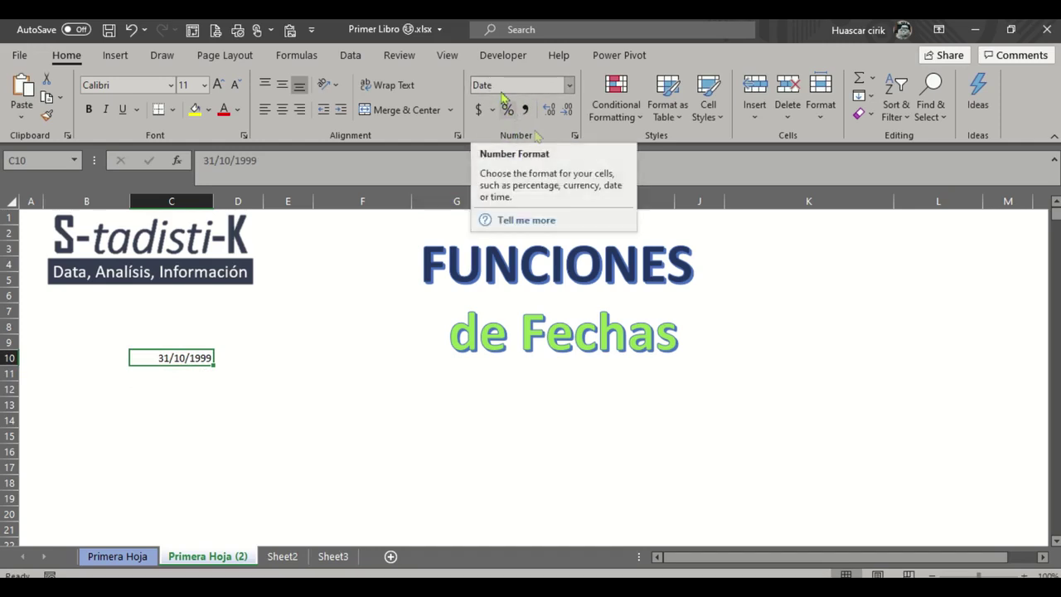
click(570, 86)
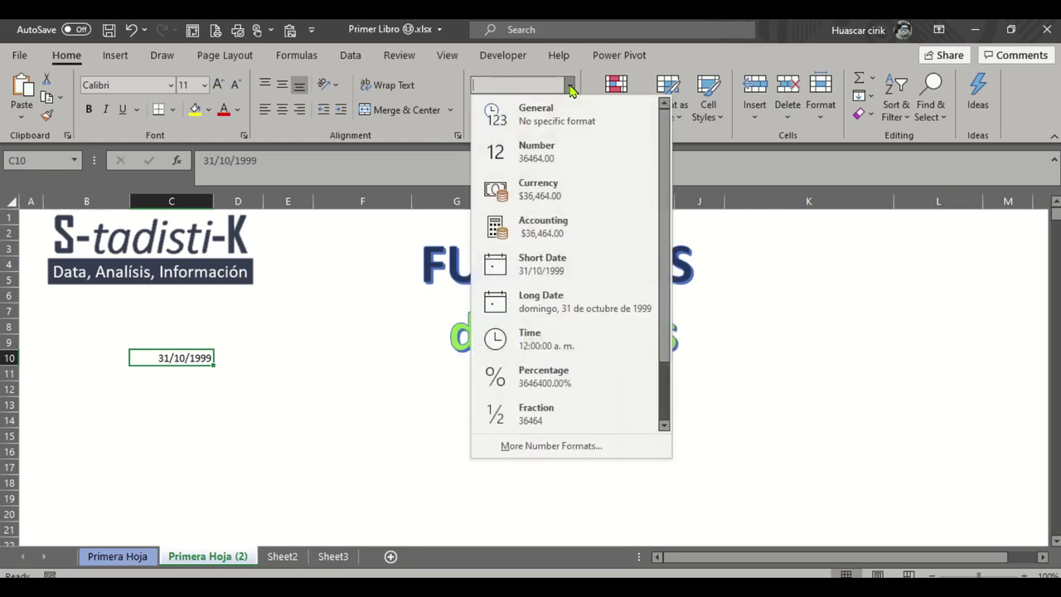
click(545, 157)
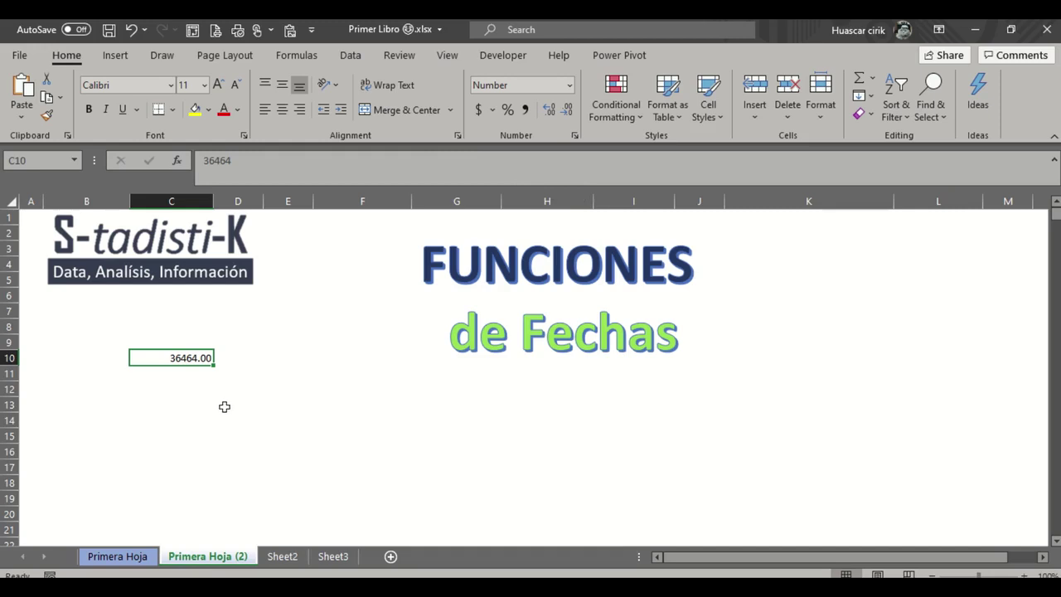
click(242, 162)
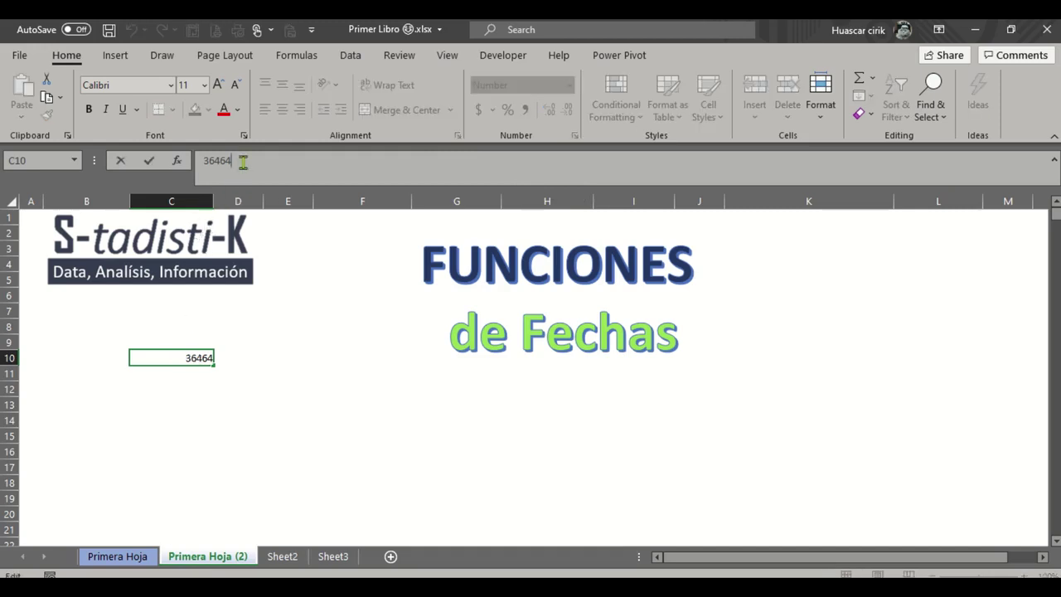
click(158, 372)
click(161, 356)
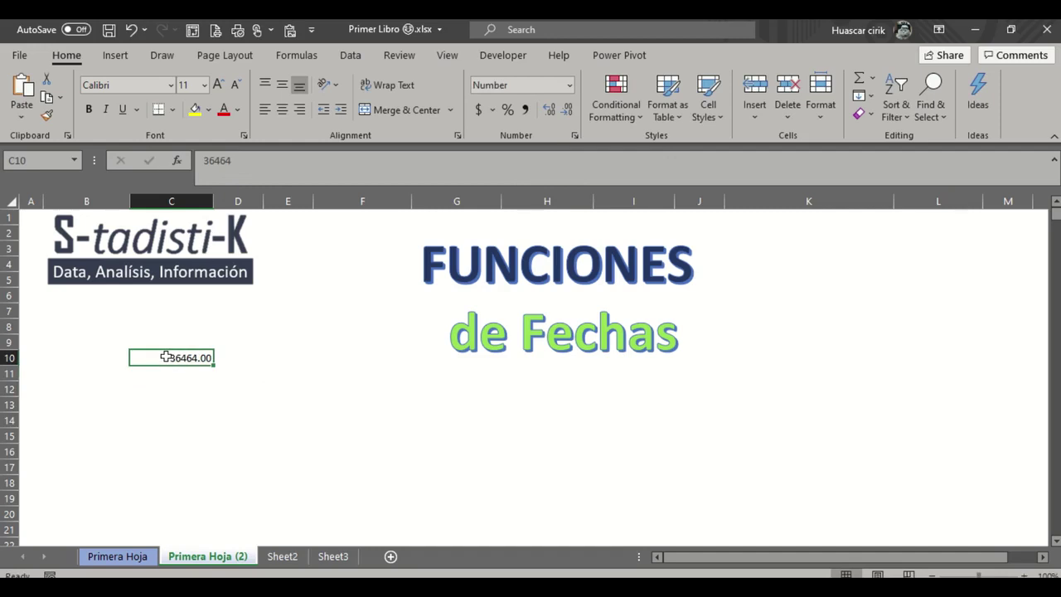
Step: Format cell C10 as a Date using the long type "miércoles, 14 de marzo de 2012"
right_click(166, 357)
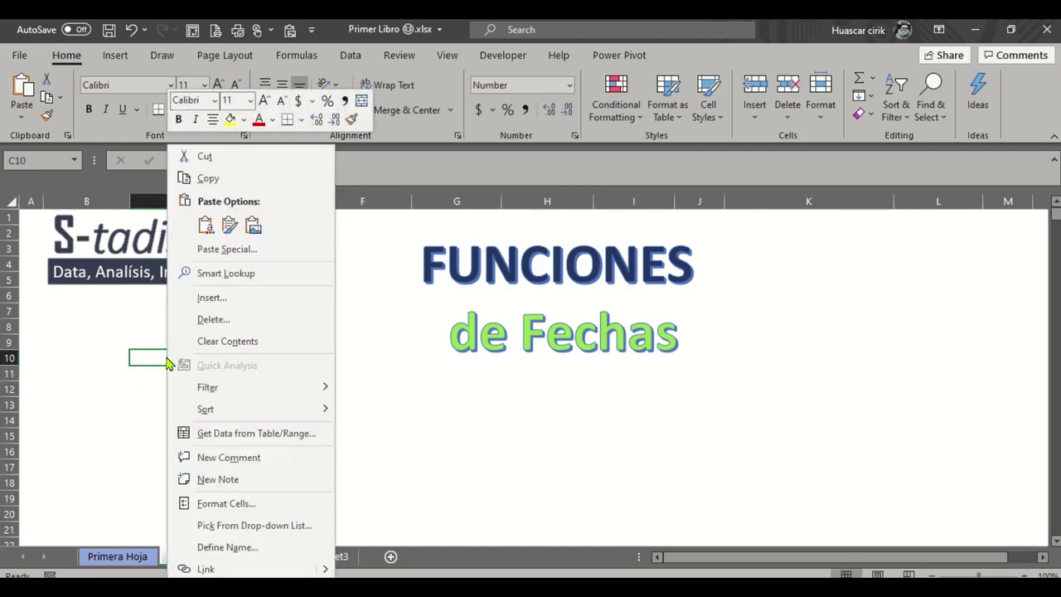
click(238, 502)
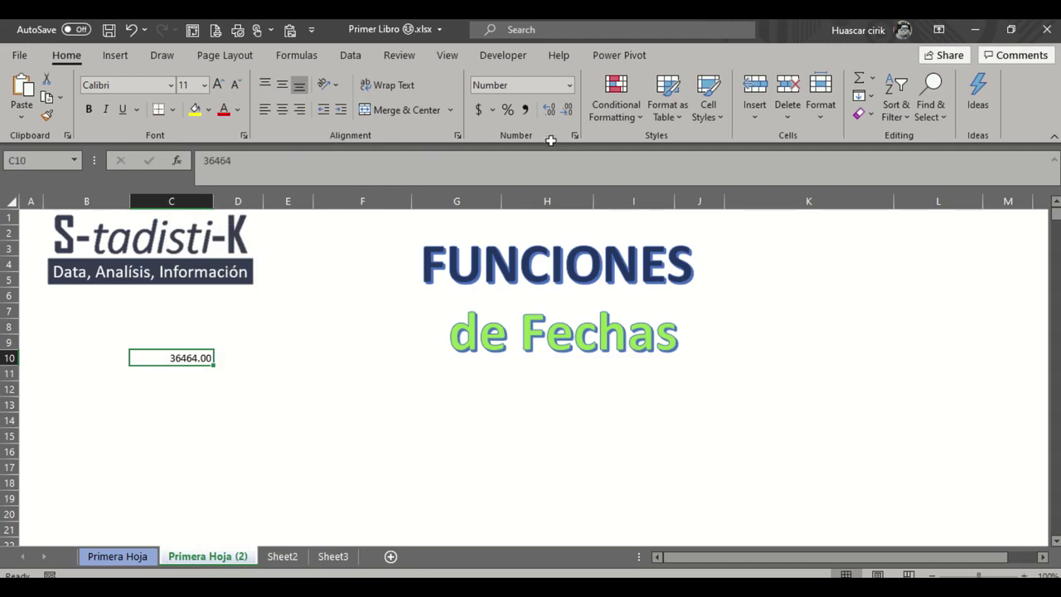
drag(319, 211, 770, 124)
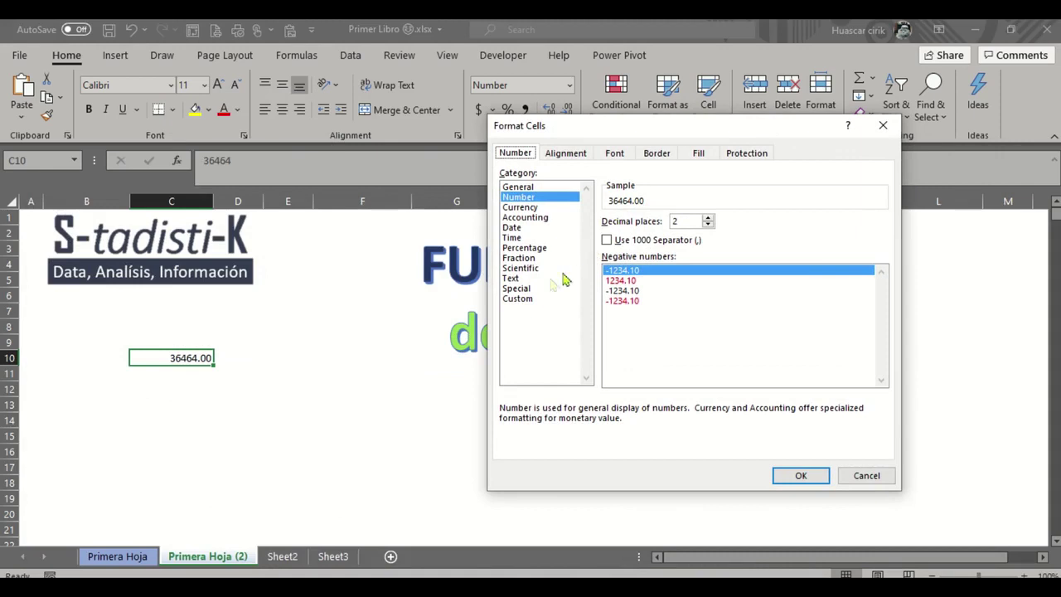
click(512, 230)
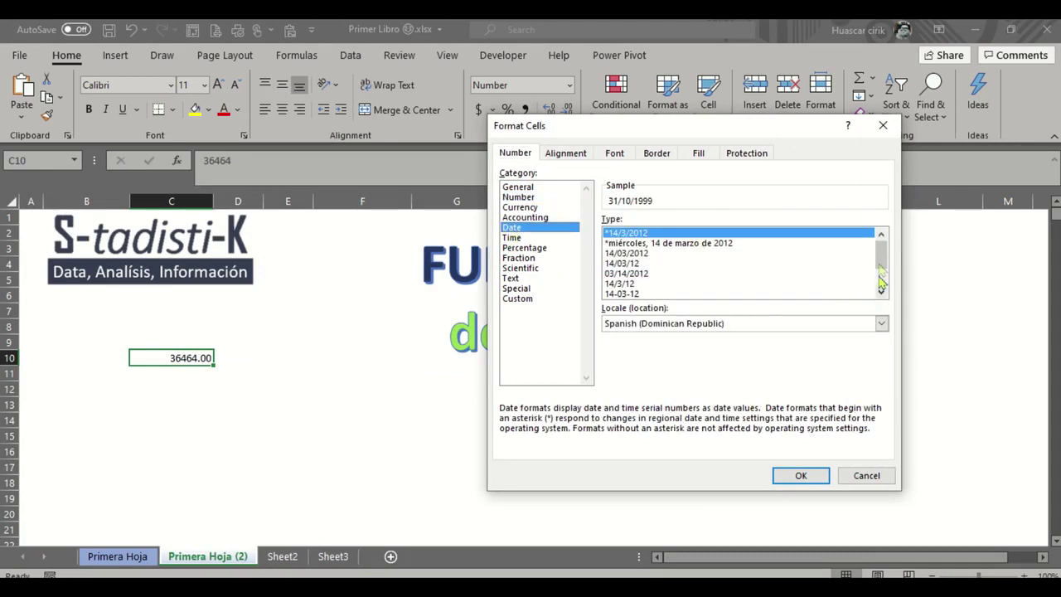
drag(882, 261, 894, 293)
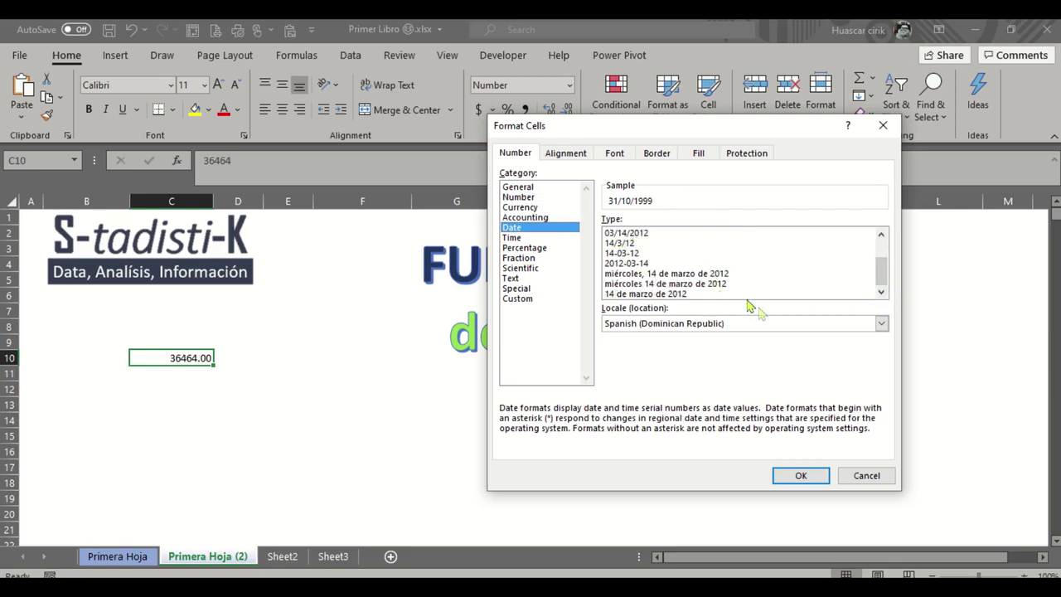
click(672, 274)
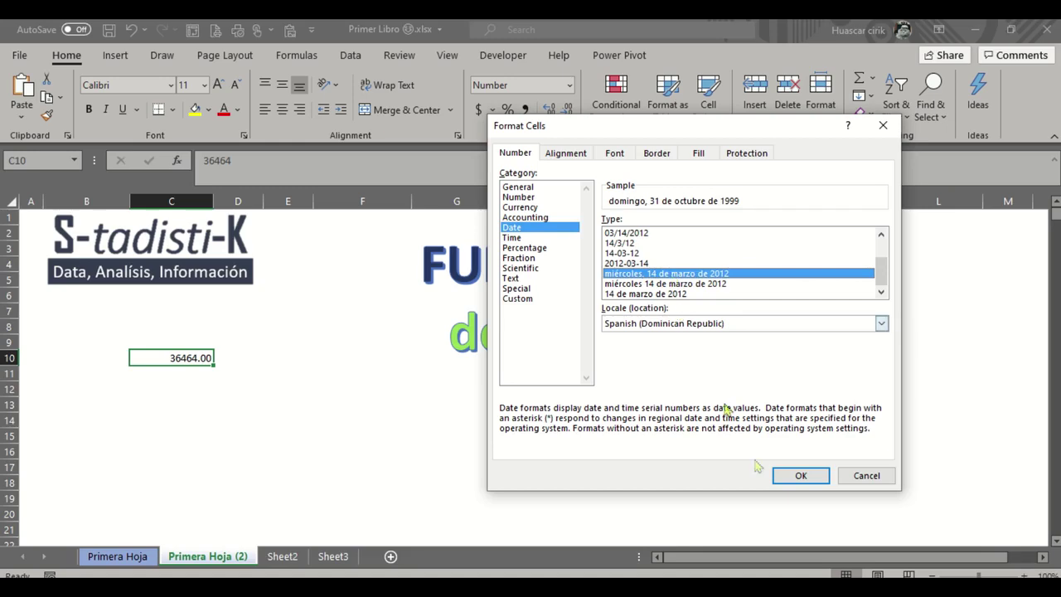
click(794, 474)
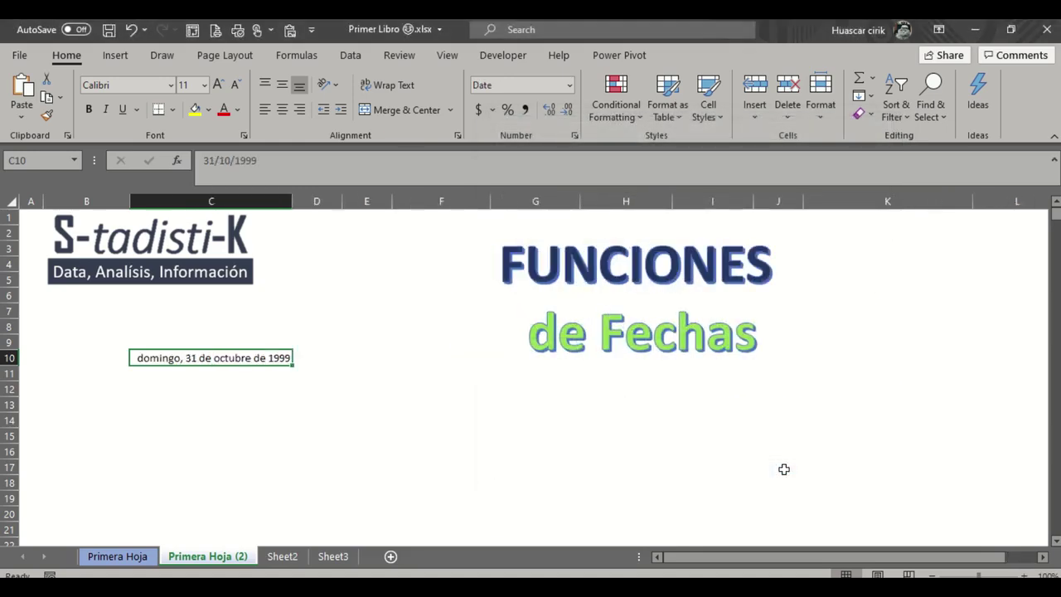
Step: Clear the date from cell C10 and narrow column C
click(180, 371)
click(178, 359)
key(Delete)
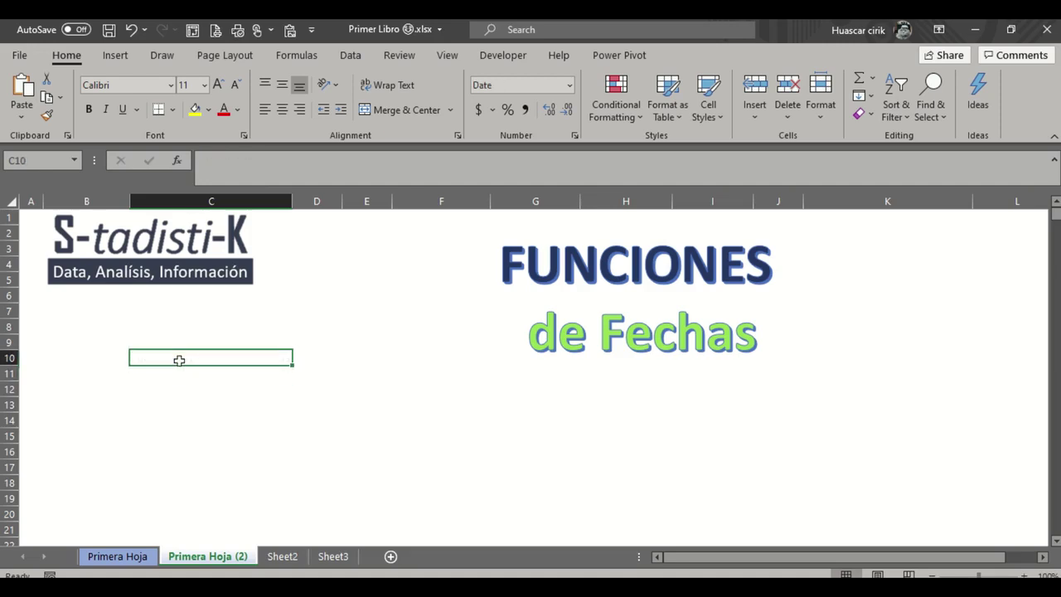
drag(291, 202, 221, 214)
Step: Enter the date 15/06/2005 in cell C9 and move it to cell C13
click(155, 340)
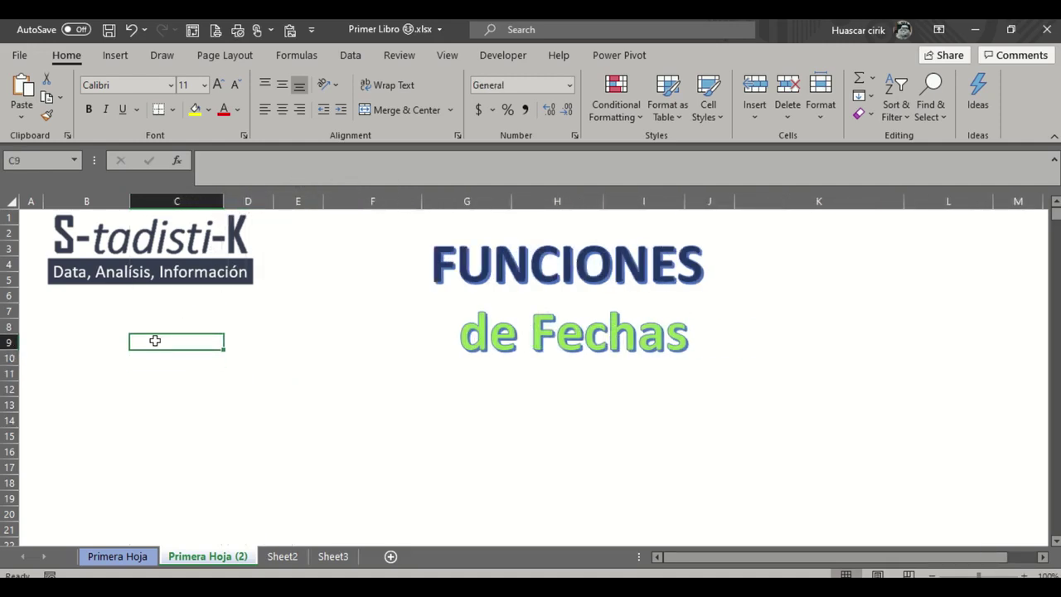
text(15)
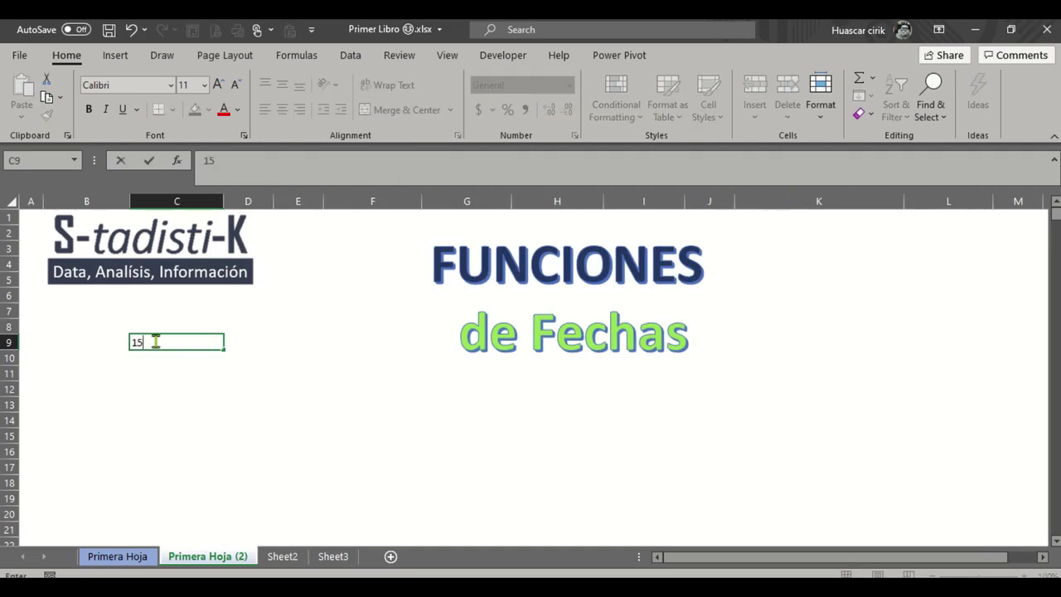
text(/06/2005)
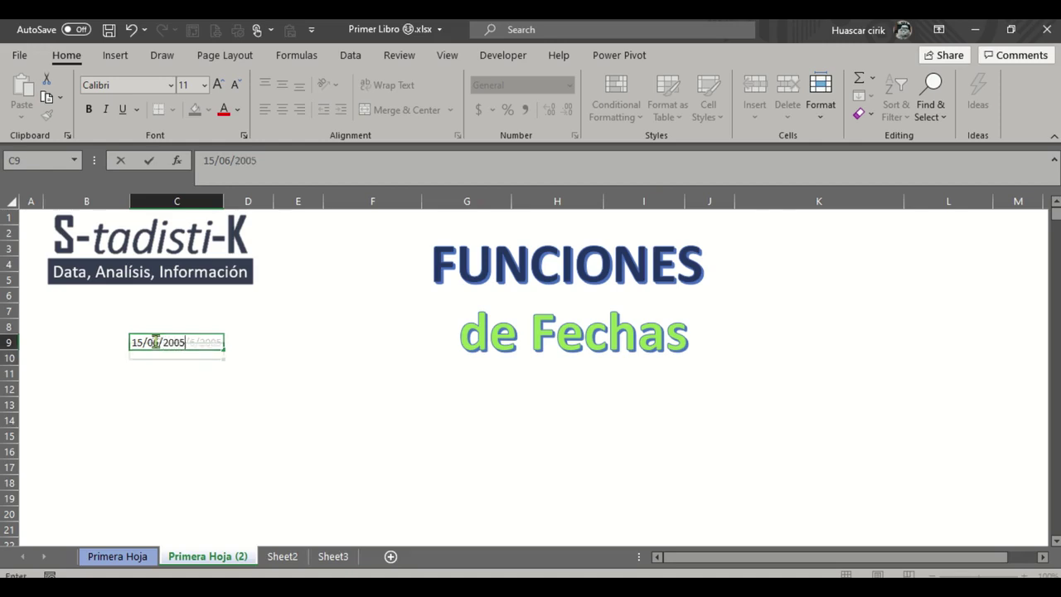
key(Return)
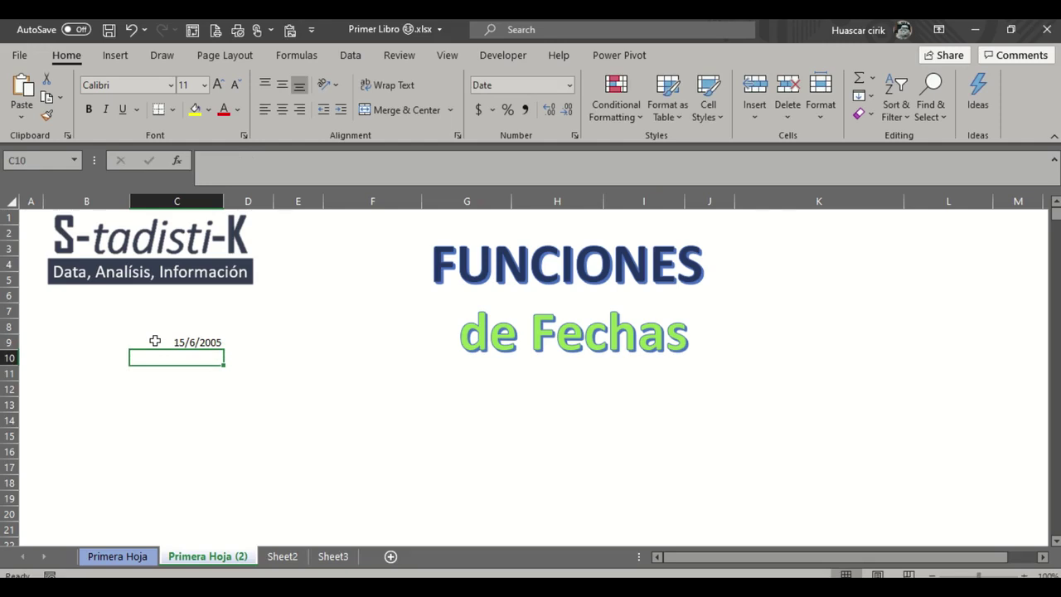
click(177, 340)
drag(184, 352, 169, 390)
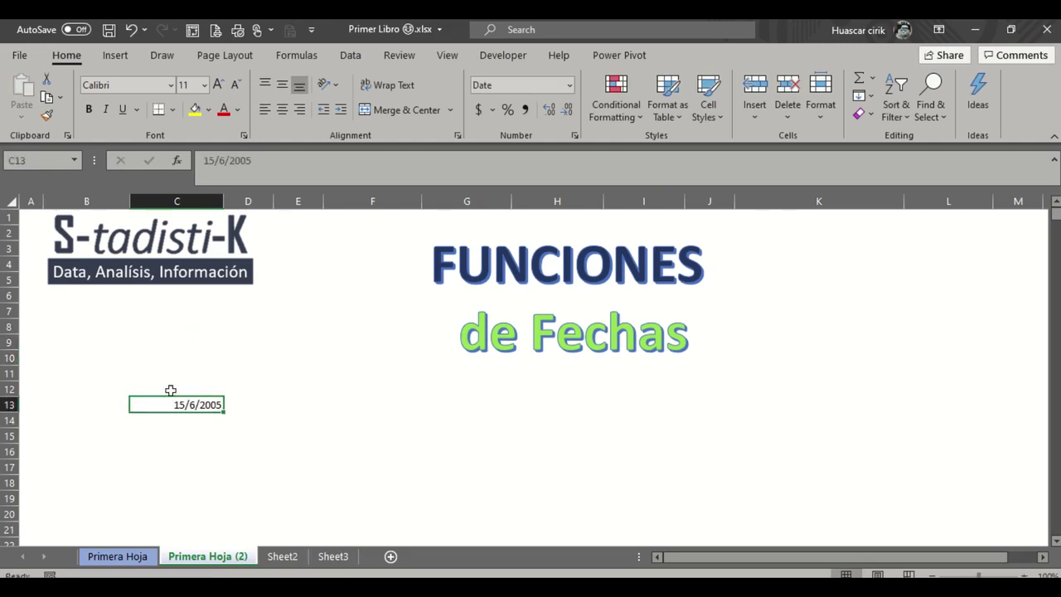
Step: Add the headers FECHA INICIO in cell C12 and FECHA FINAL in cell D12
click(170, 389)
text(F)
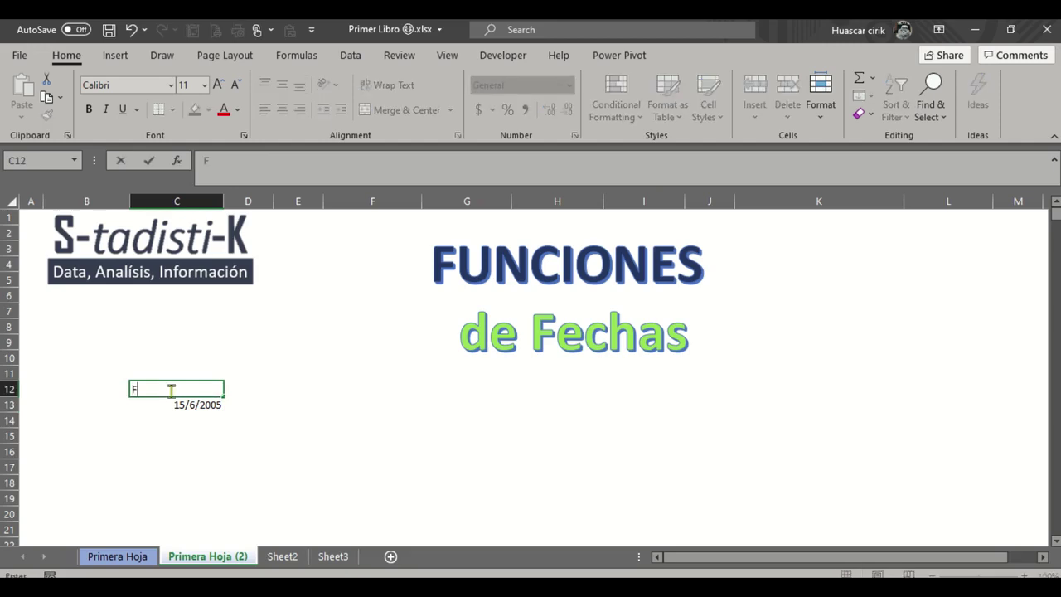
text(ECHA INICIO)
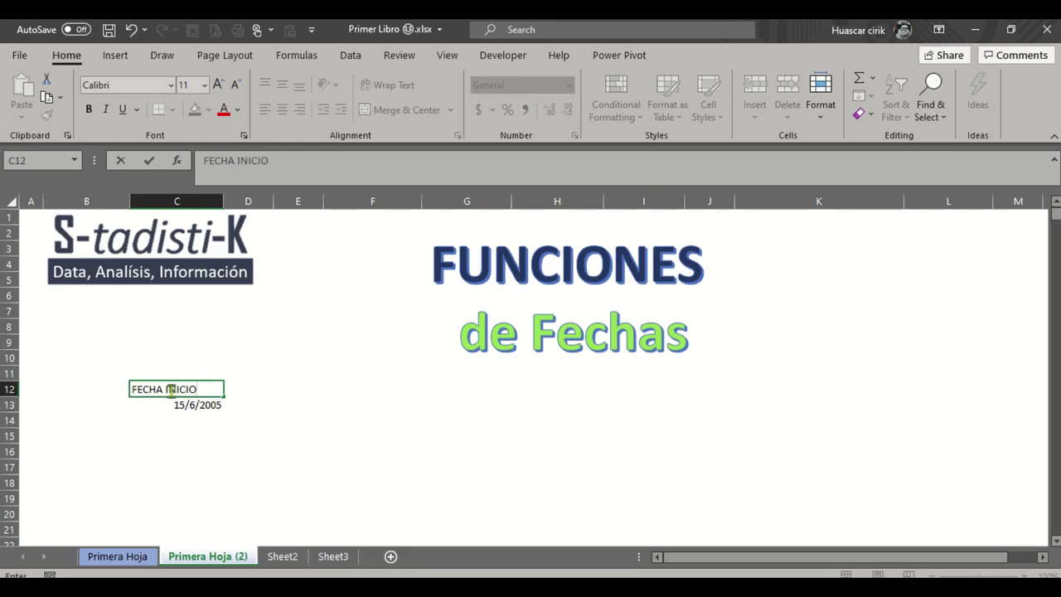
key(Tab)
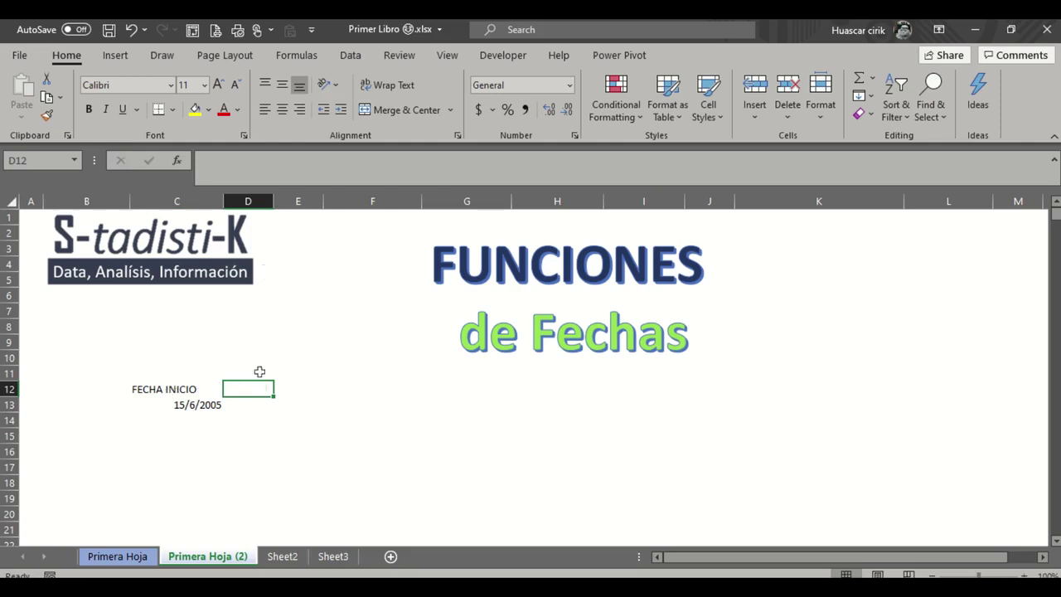
text(FECHA fi)
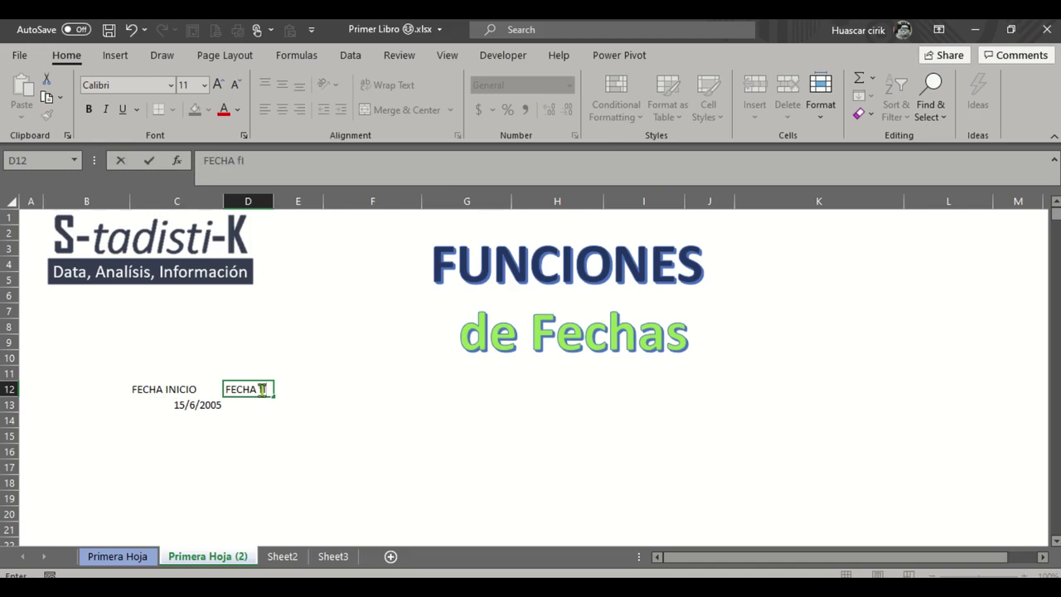
text(NAL)
key(Return)
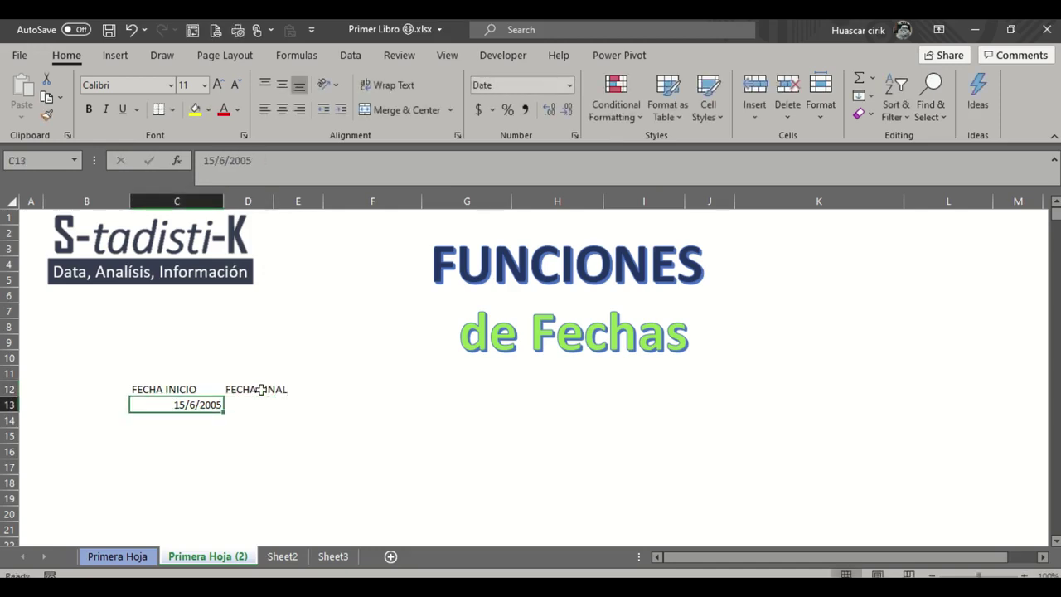
Step: Enter the current date under FECHA FINAL in cell D13 with the formula =TODAY()
key(Tab)
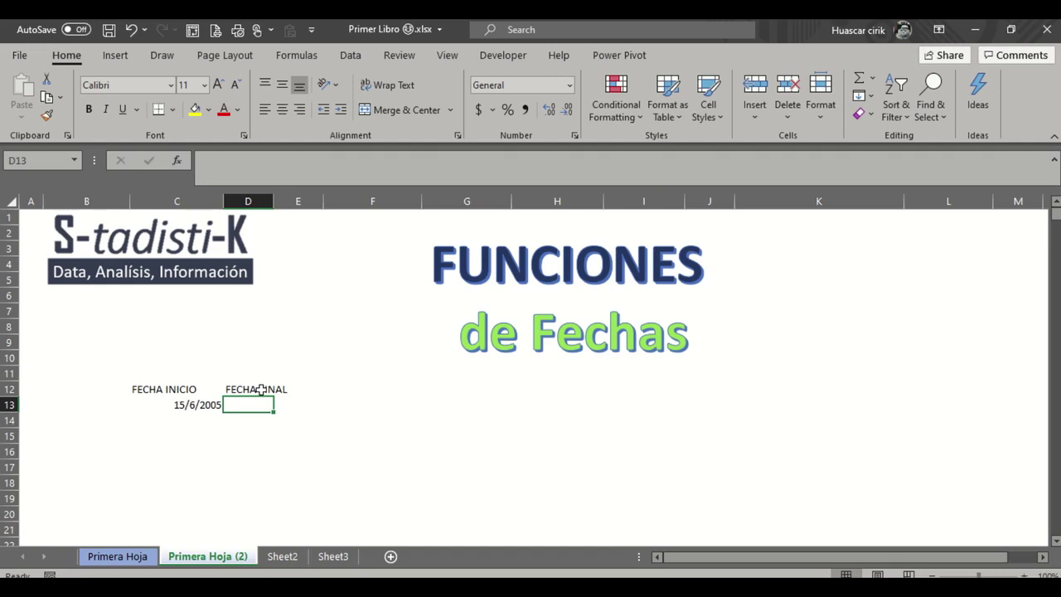
text(=)
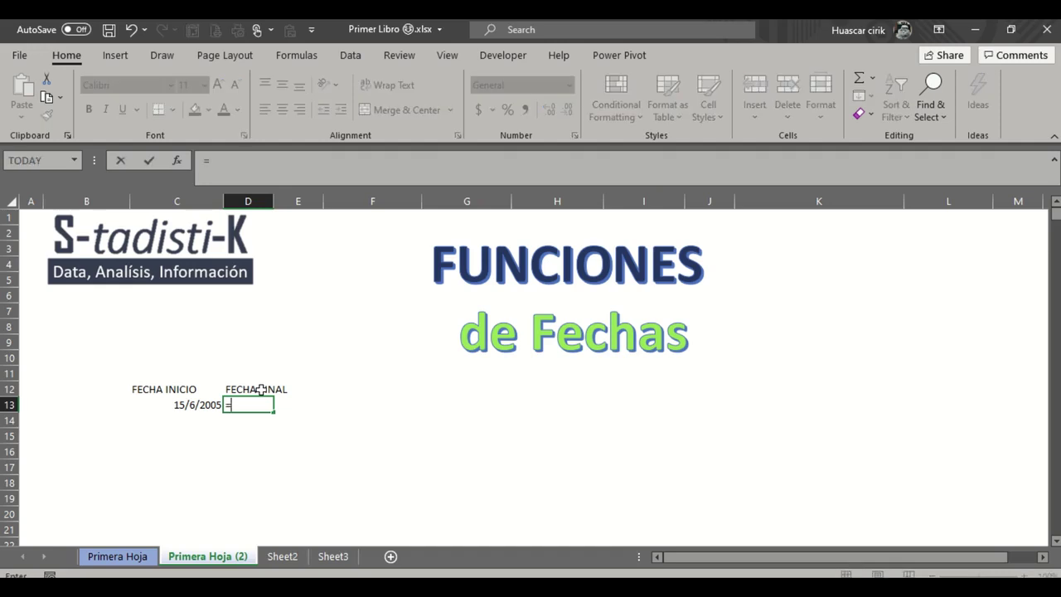
text(TODA)
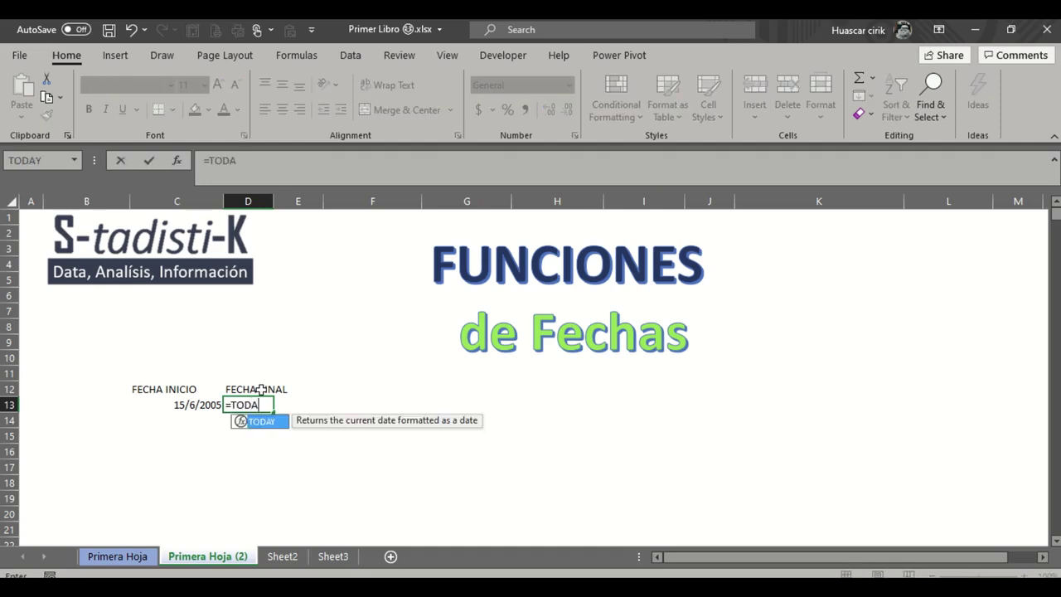
text(Y())
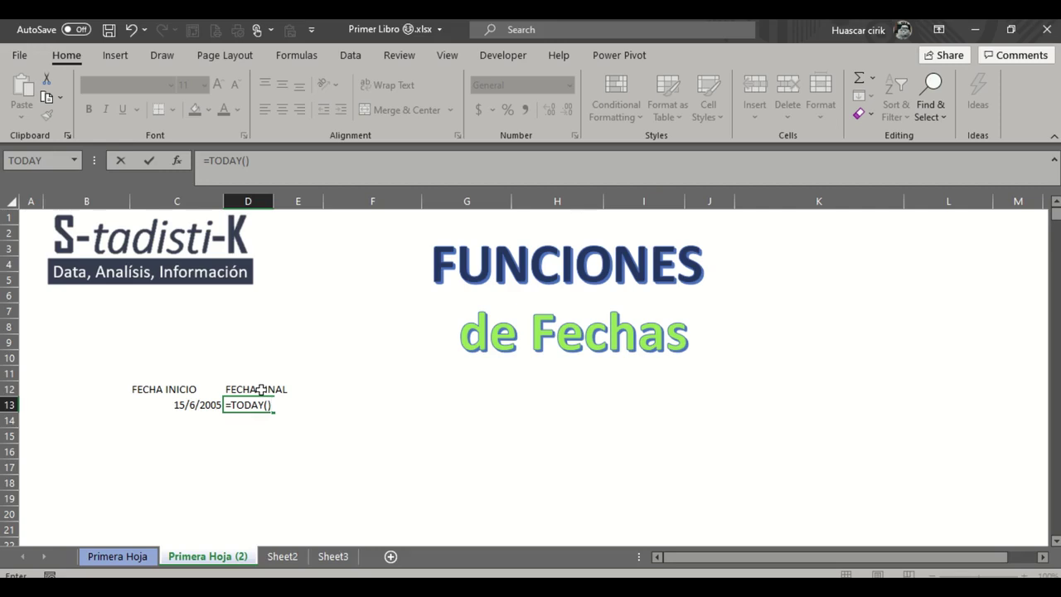
key(Return)
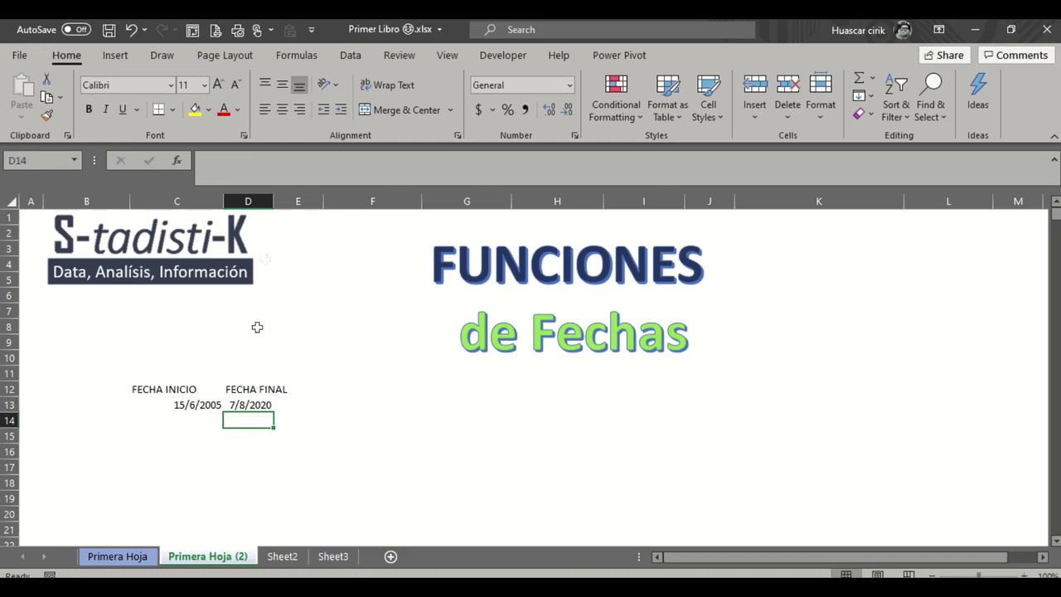
Step: Widen column D to fit its header and centre the headers in C12:D12 horizontally
drag(274, 202, 308, 207)
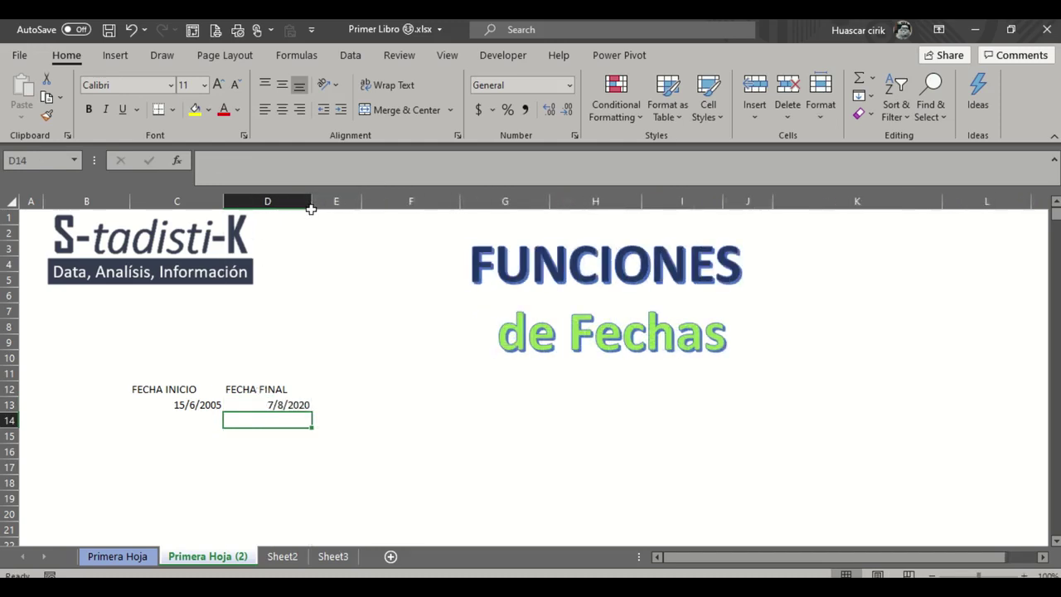
click(354, 405)
drag(150, 391, 269, 391)
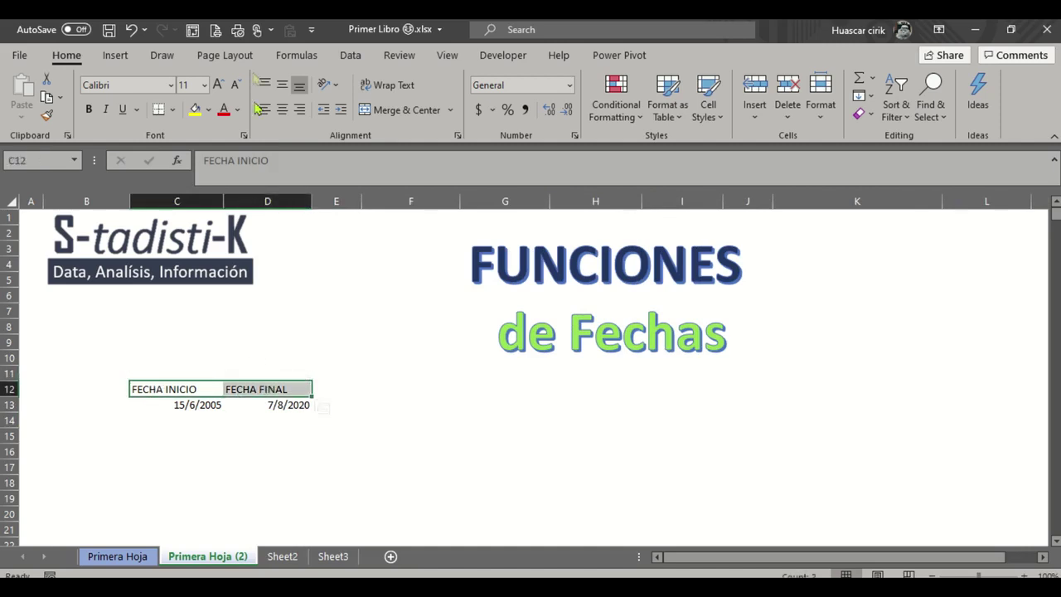
click(282, 110)
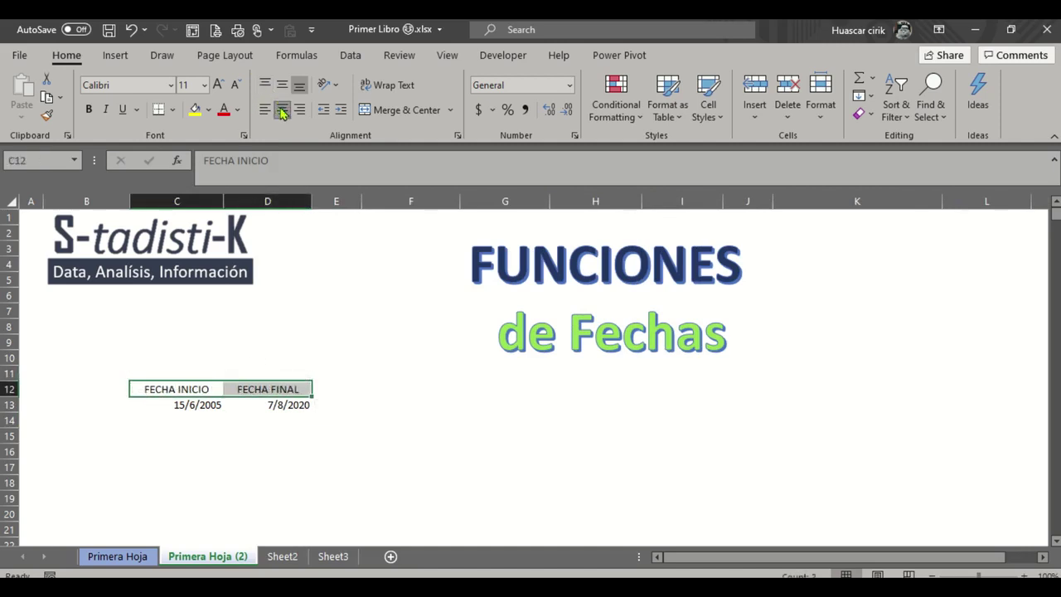
Step: Apply a blue-grey fill colour to the header cells C12:D12
click(208, 111)
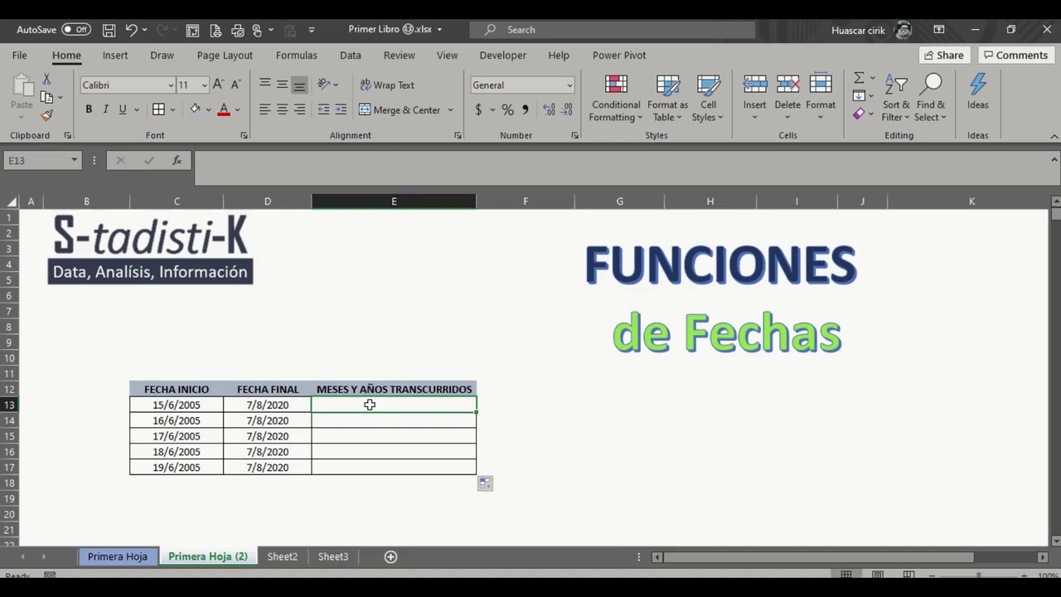
Step: Calculate the days between the start and end dates in cell E13 with the formula =D13-C13
text(=)
key(Left)
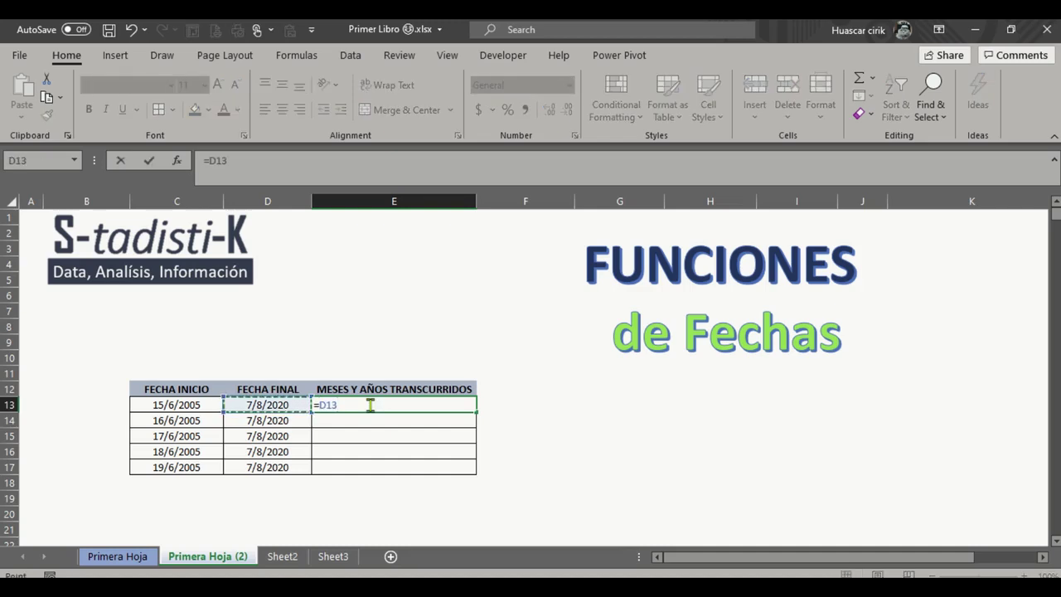
text(-)
key(Left)
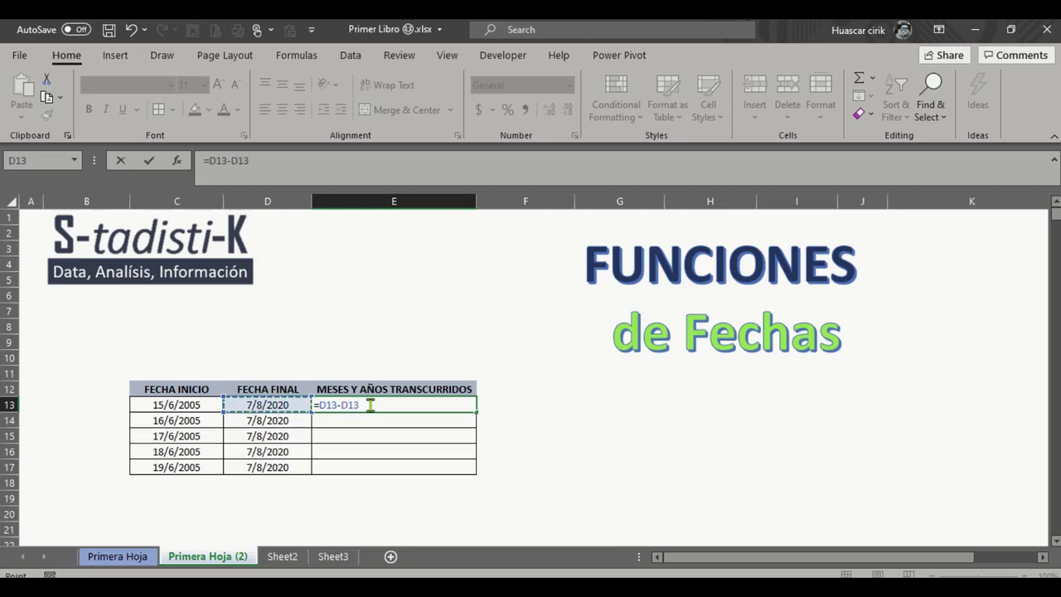
key(Left)
key(ctrl+Return)
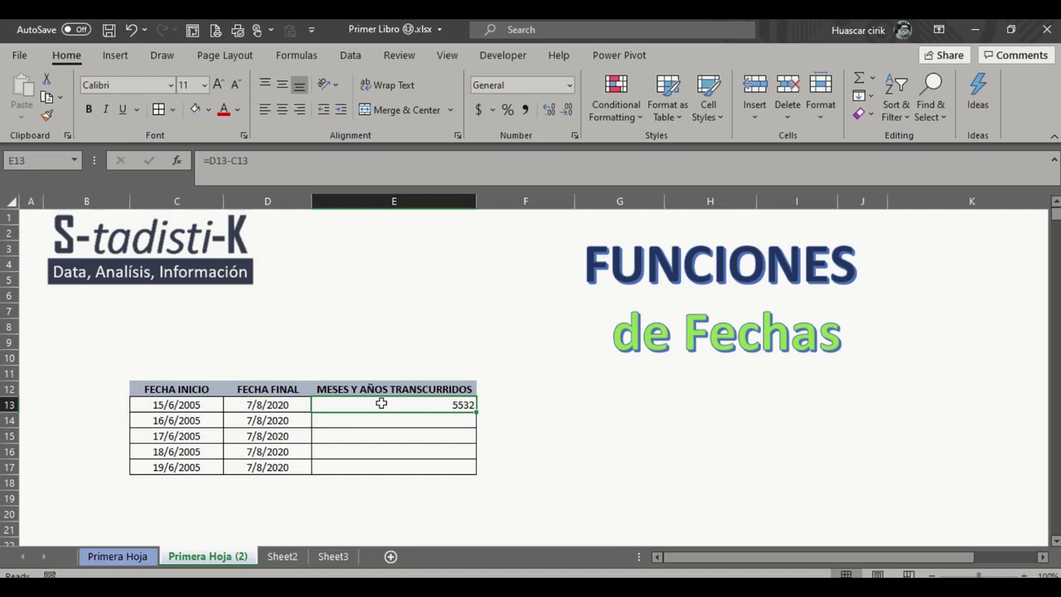
Step: Change the formula in cell E13 to =(D13-C13)/365 to convert the elapsed days to years
click(217, 164)
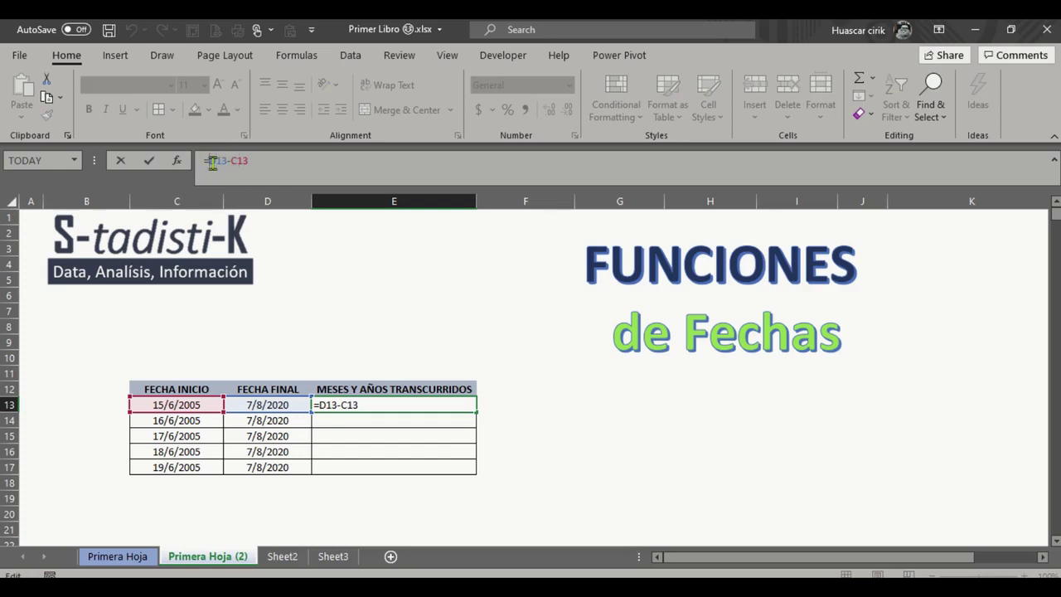
text(()
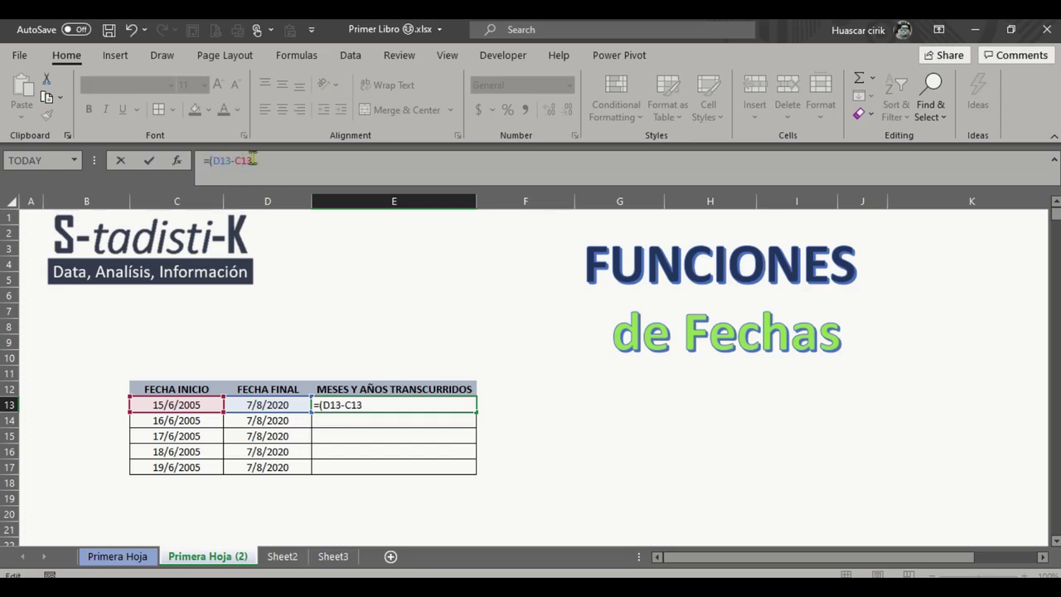
text()/365)
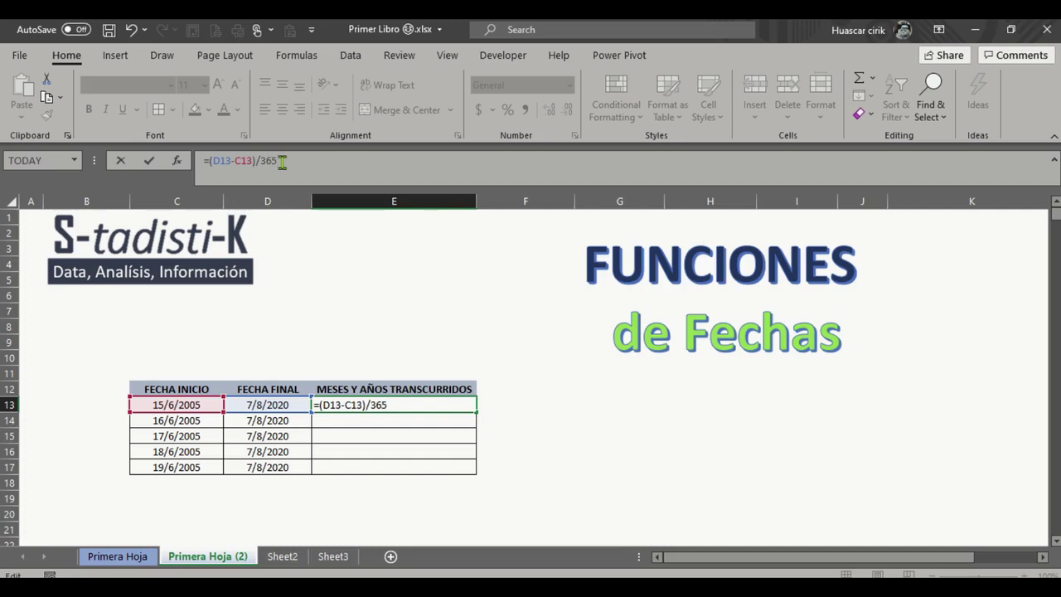
key(Return)
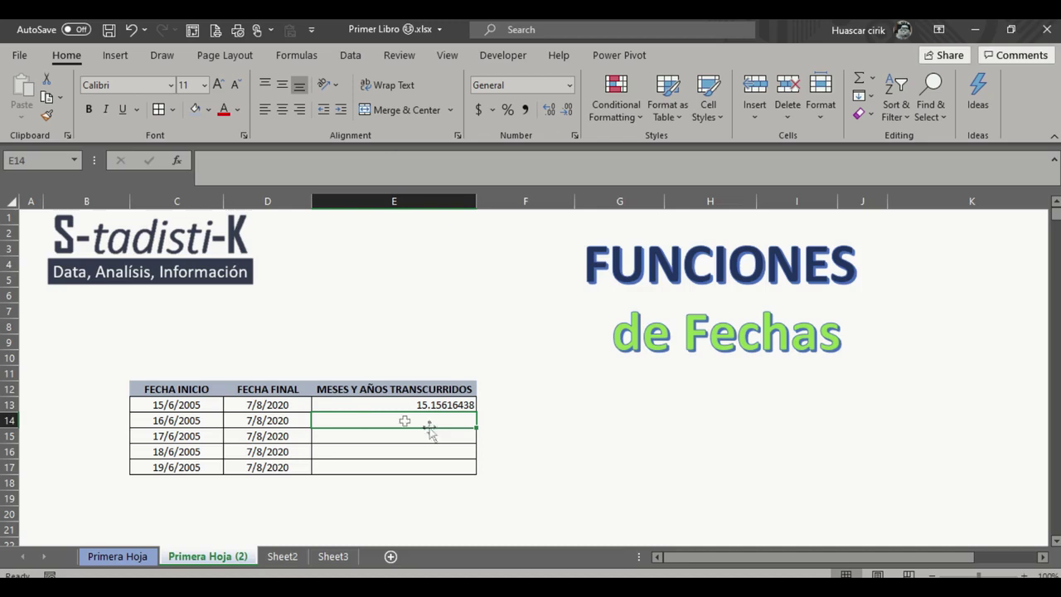
Step: Clear the elapsed-time formula from cell E13
click(355, 405)
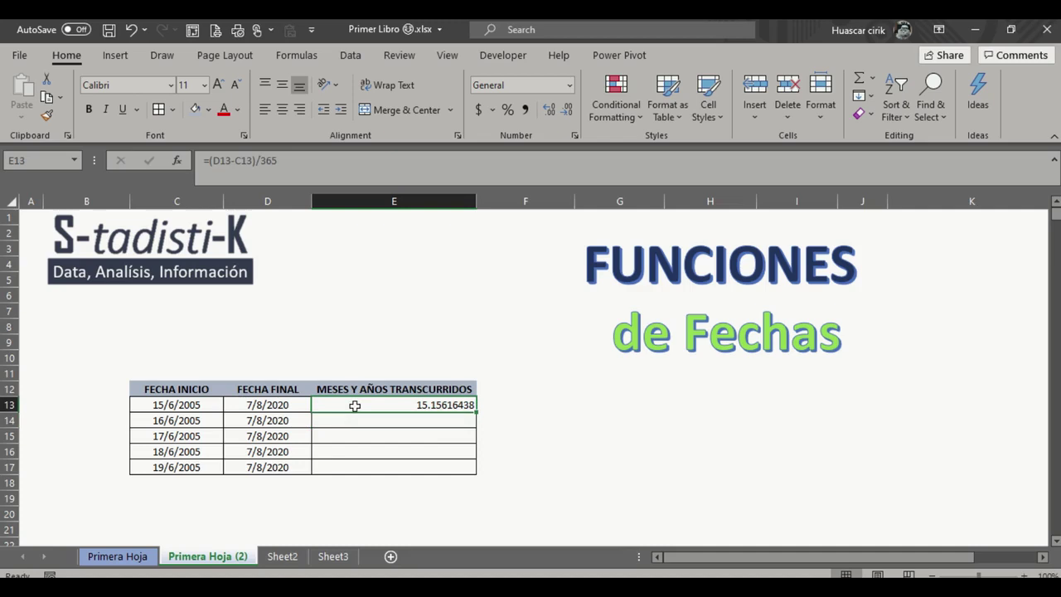
key(Delete)
click(542, 403)
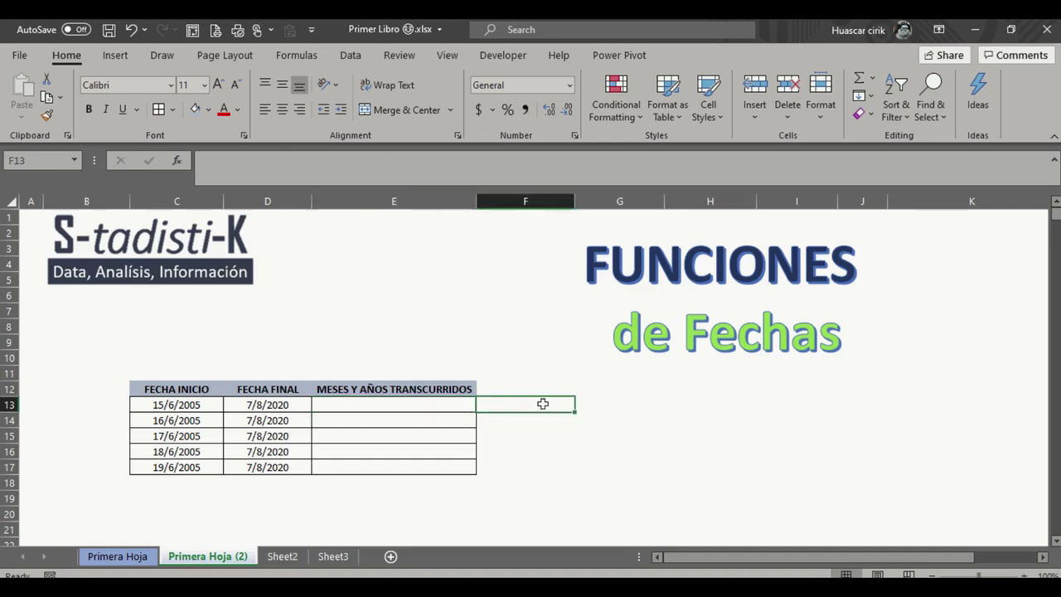
Step: Enter the labels AÑO, MES and DIA in cells G13, G14 and G15
click(589, 405)
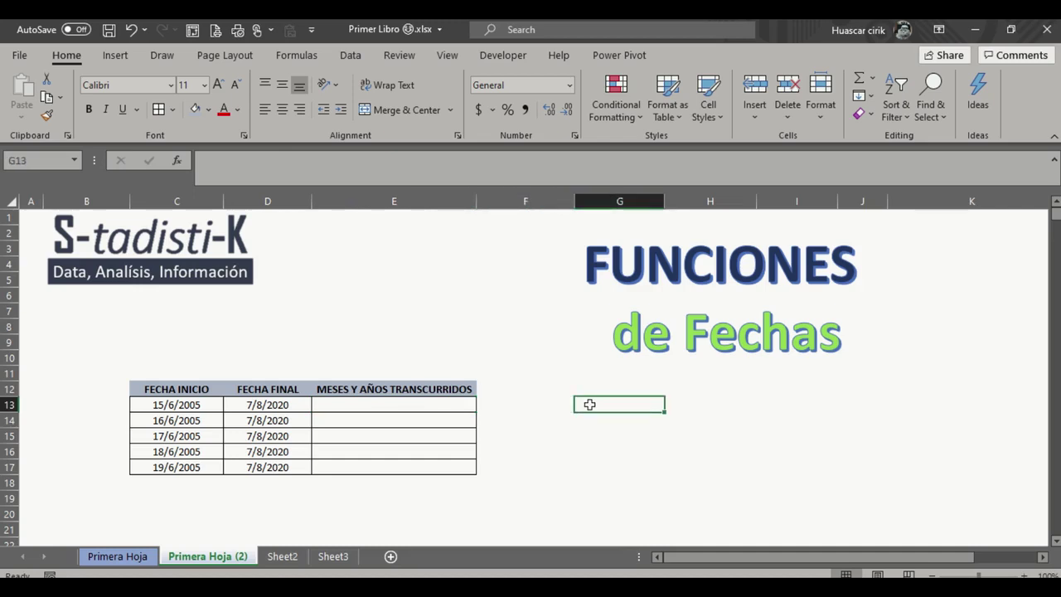
text(A)
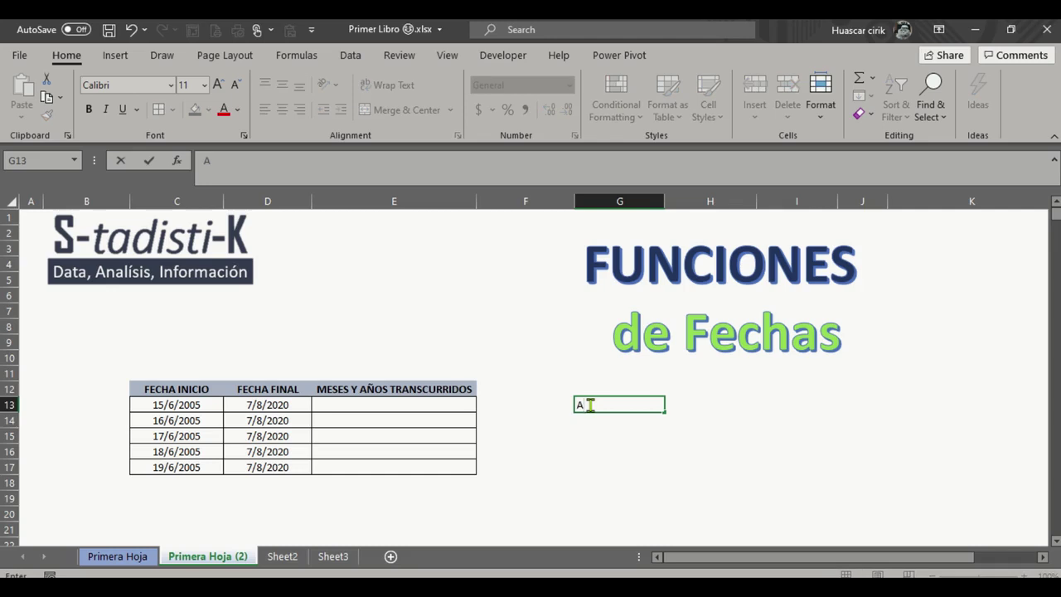
text(ÑO)
key(Return)
text(MES)
key(Return)
text(DIA)
key(Return)
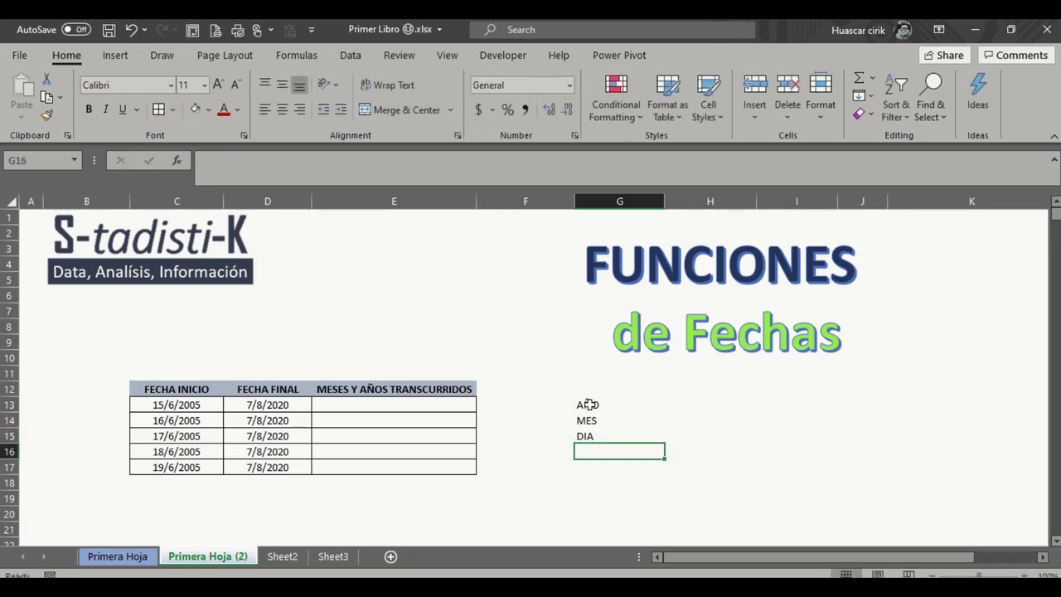
Step: Centre the labels in G13:G15 horizontally
key(Up)
key(Right)
key(Up)
key(Up)
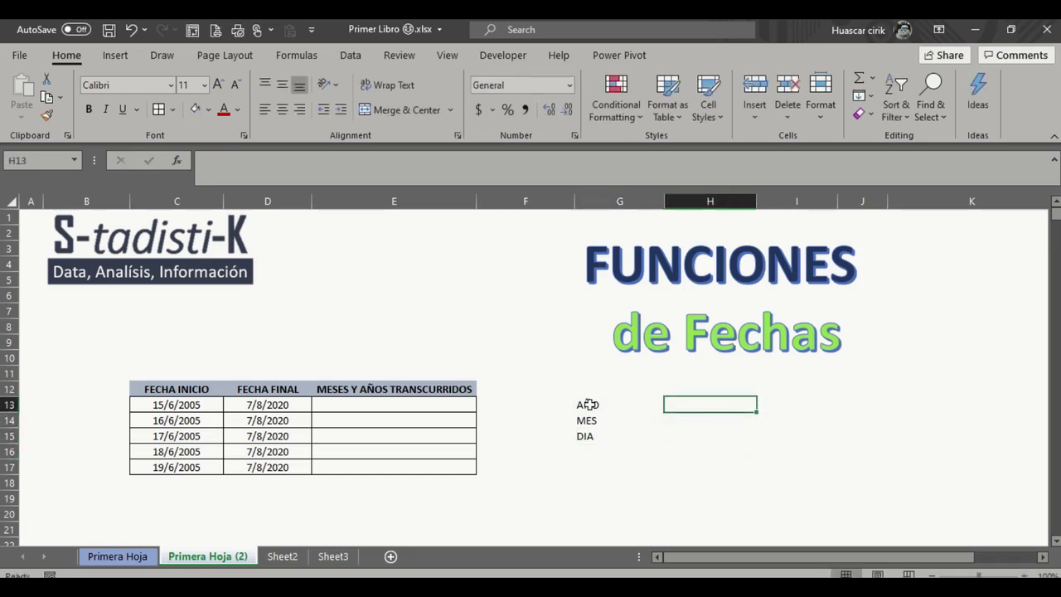
key(Left)
key(Right)
key(Left)
key(shift+Down)
key(shift+Down)
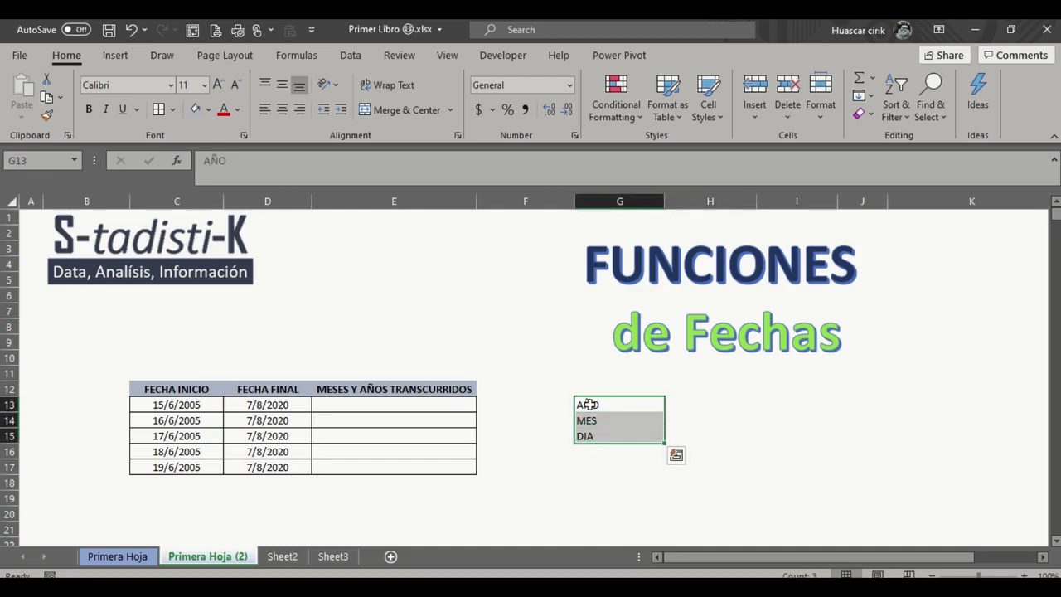
click(282, 110)
Step: Extract the year of the first start date beside AÑO in cell H13 with the formula +YEAR(C13)
click(676, 403)
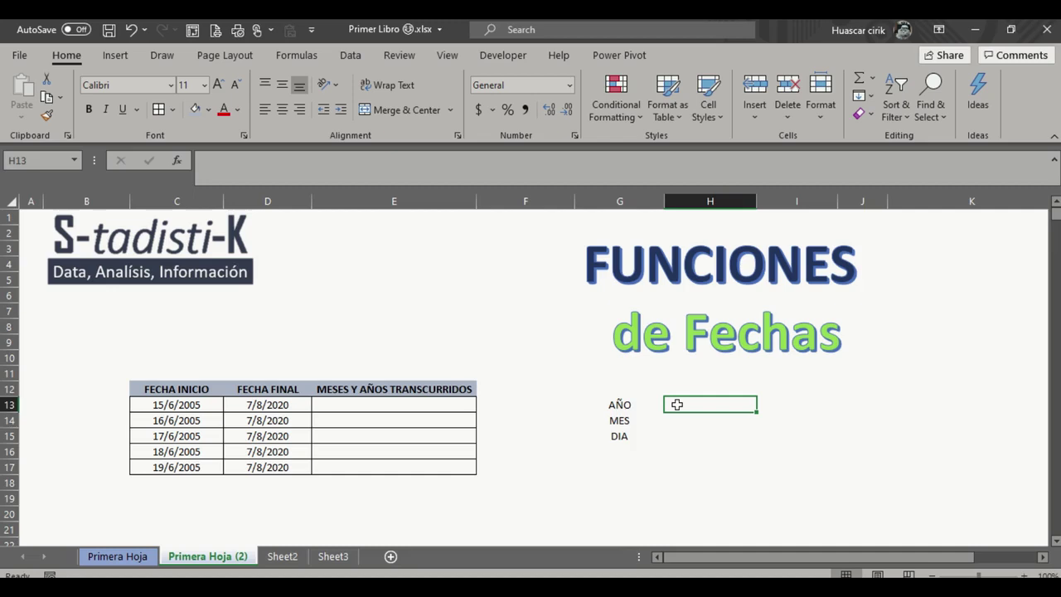
double_click(677, 404)
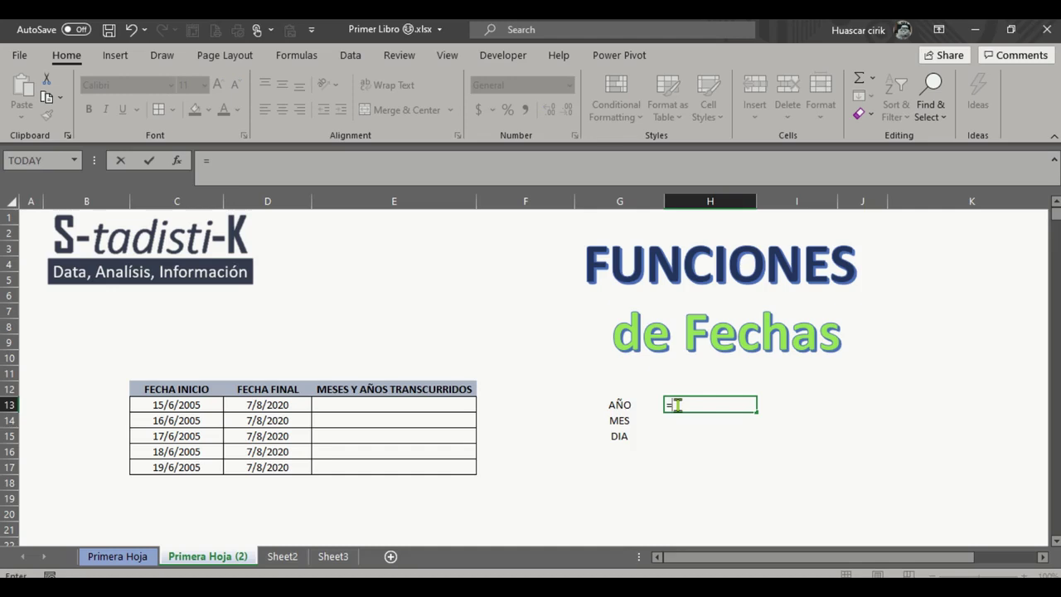
key(BackSpace)
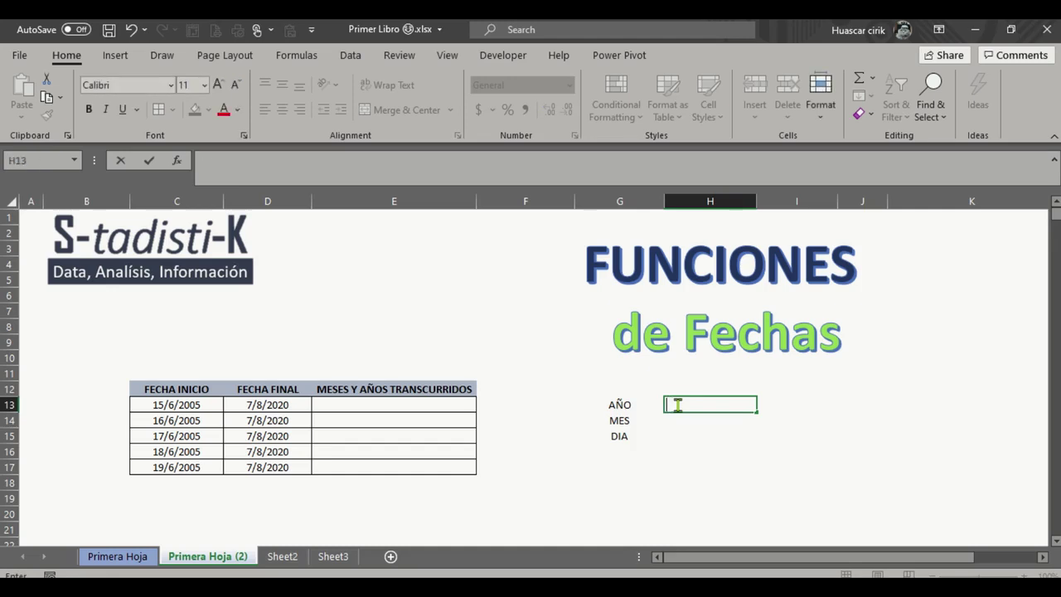
text(+)
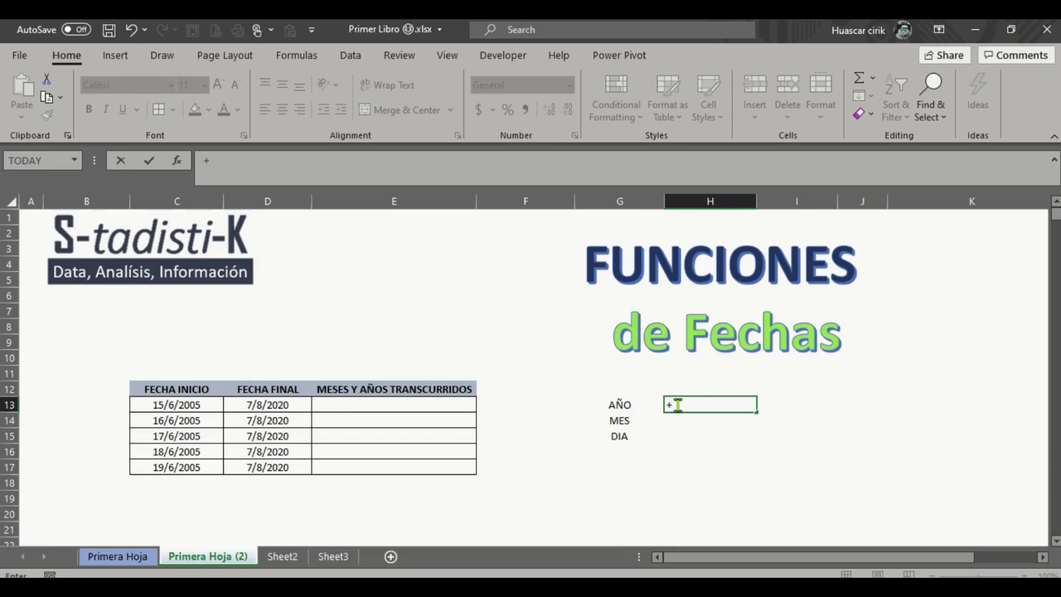
text(YEAR)
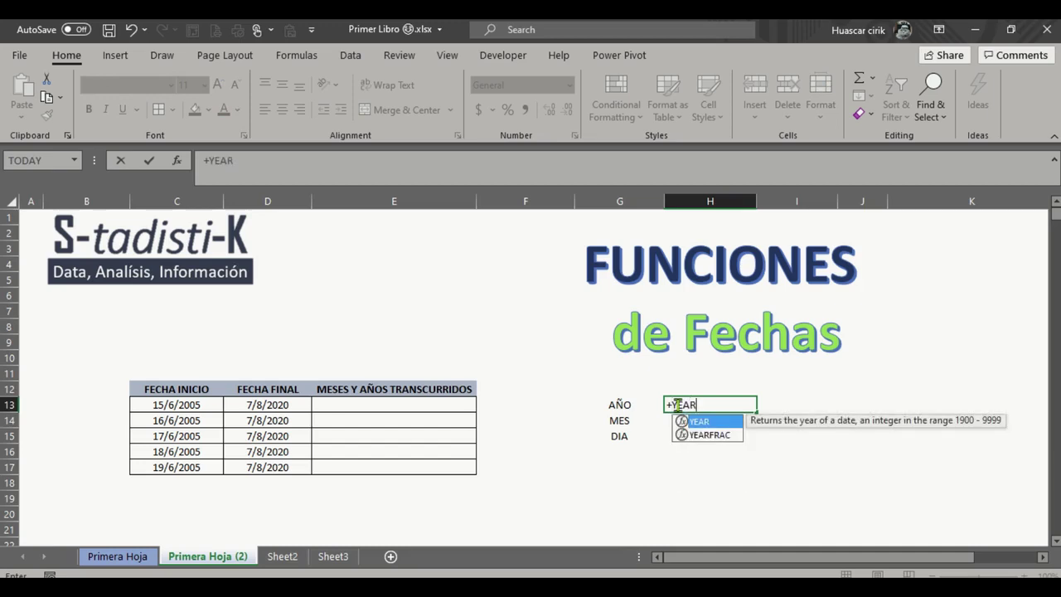
text(()
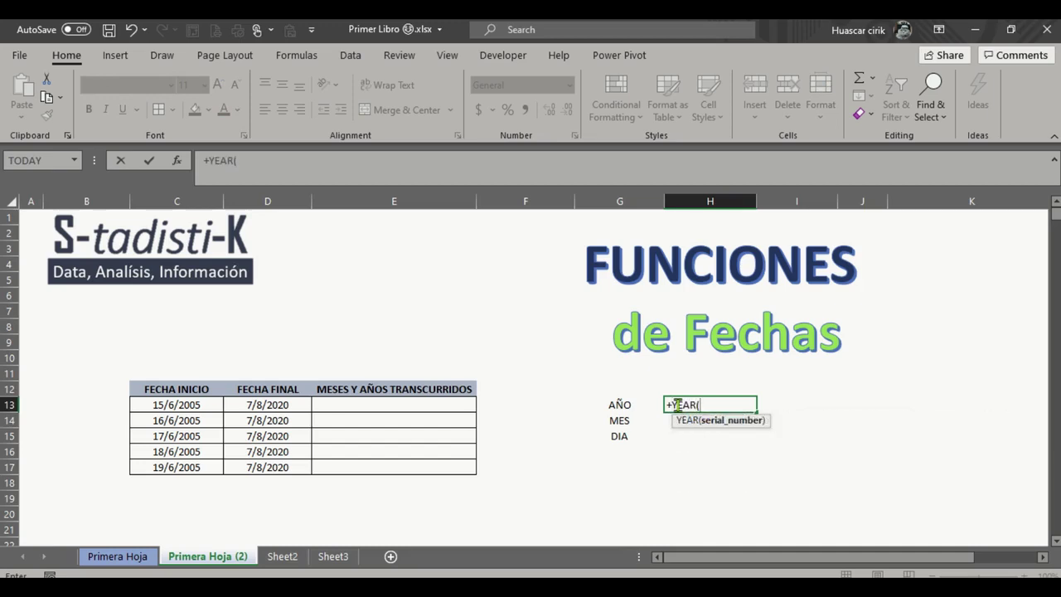
click(176, 405)
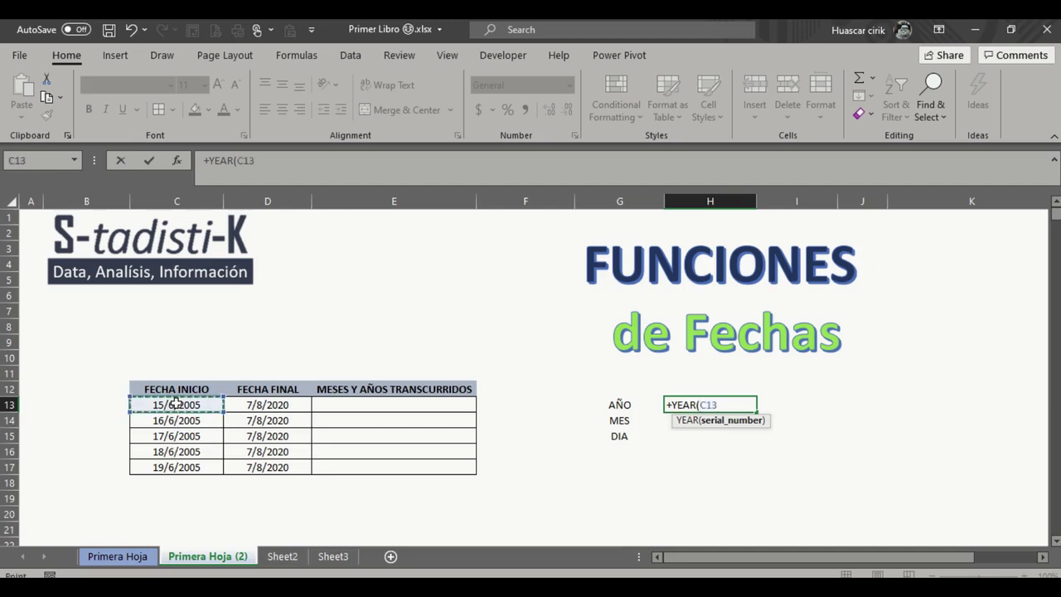
text())
key(Return)
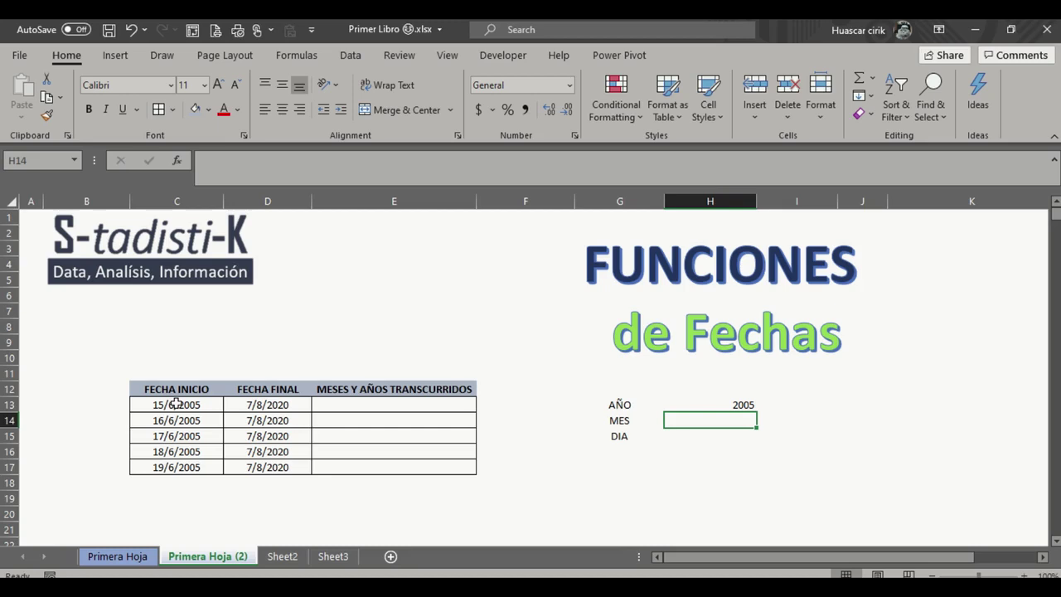
Step: Extract the month of the first start date beside MES in cell H14 with the formula =MONTH(C13)
text(=MES)
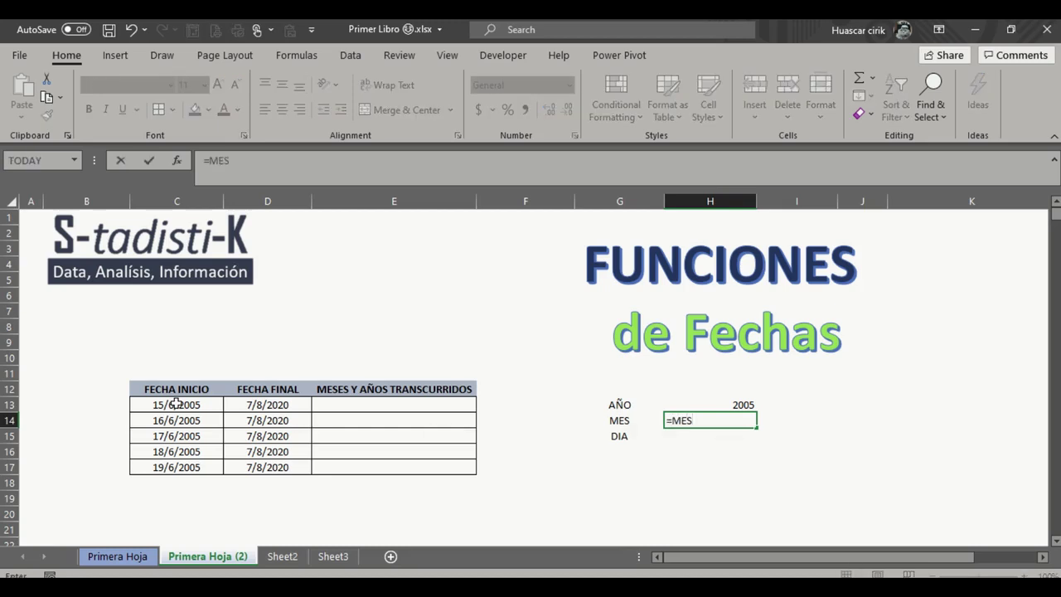
key(BackSpace)
key(BackSpace)
text(ONT)
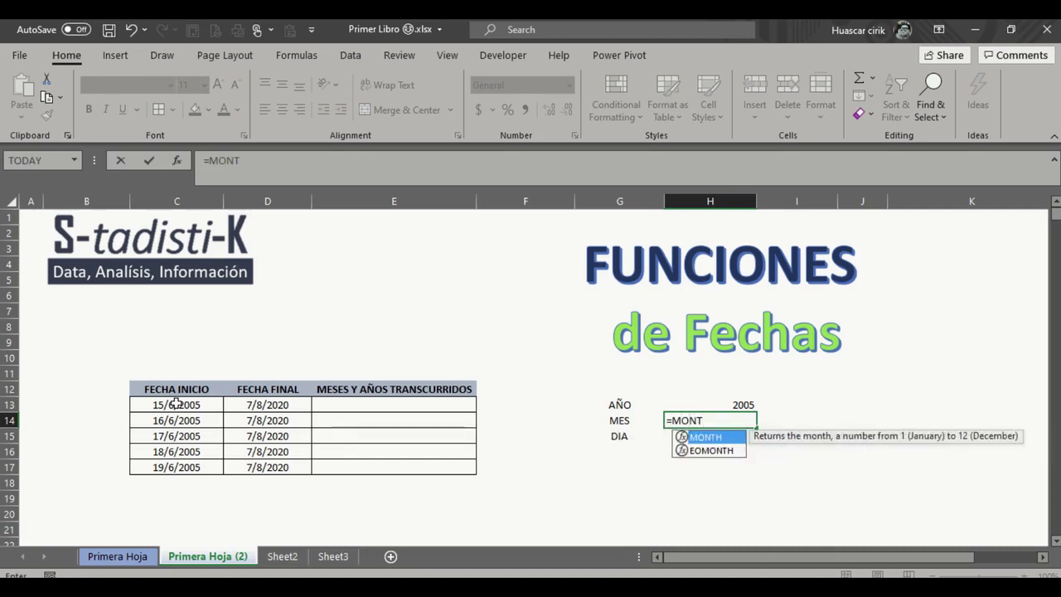
key(Tab)
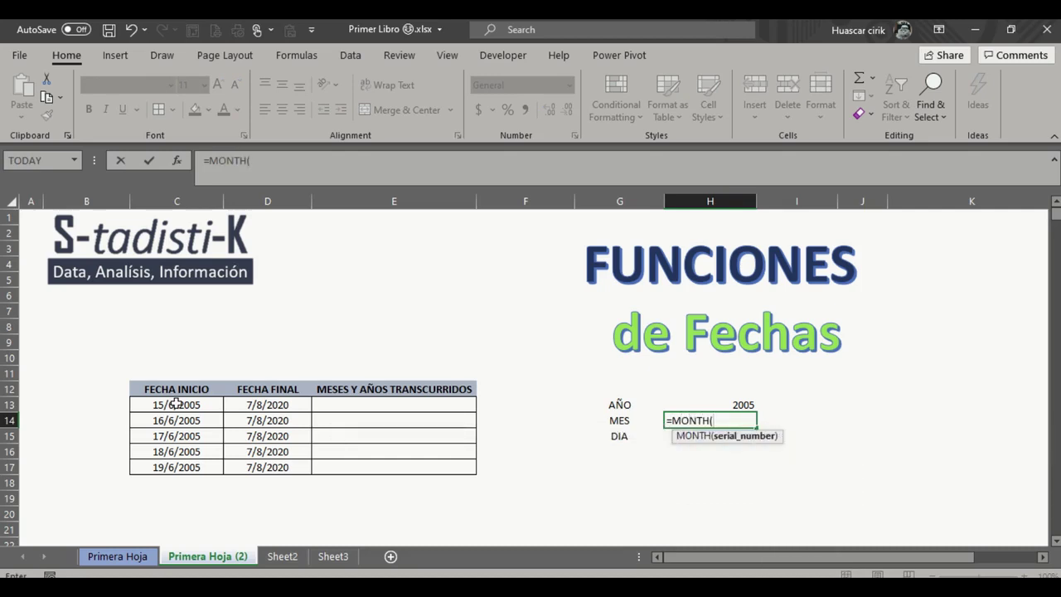
click(187, 405)
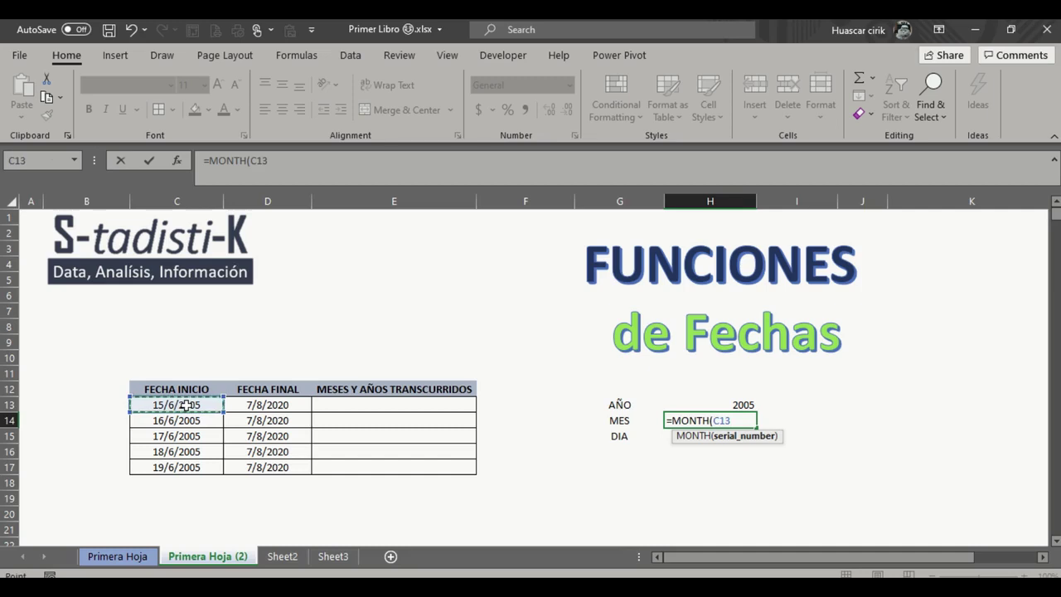
text())
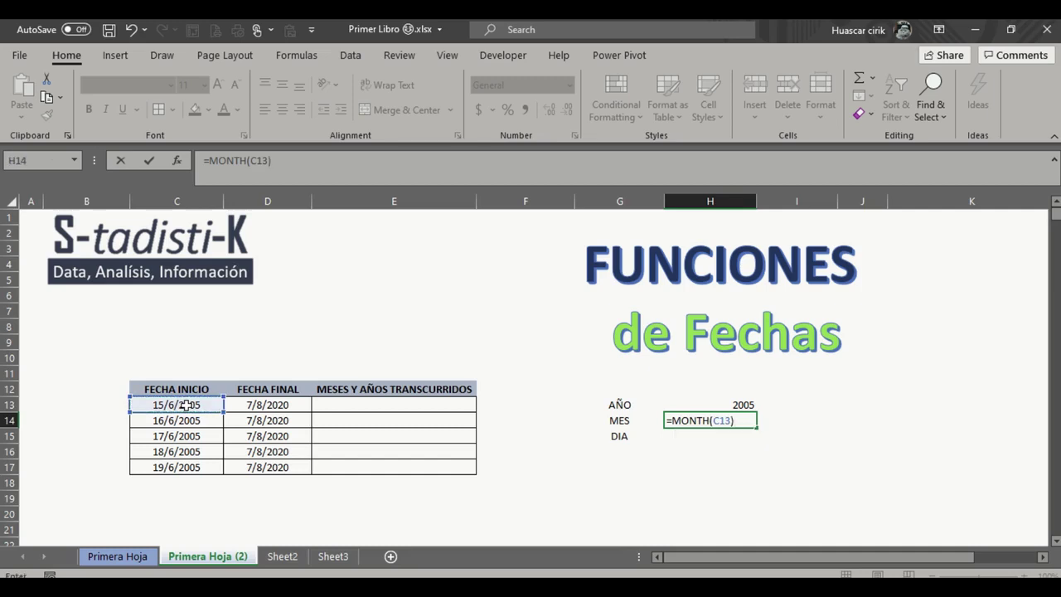
key(Return)
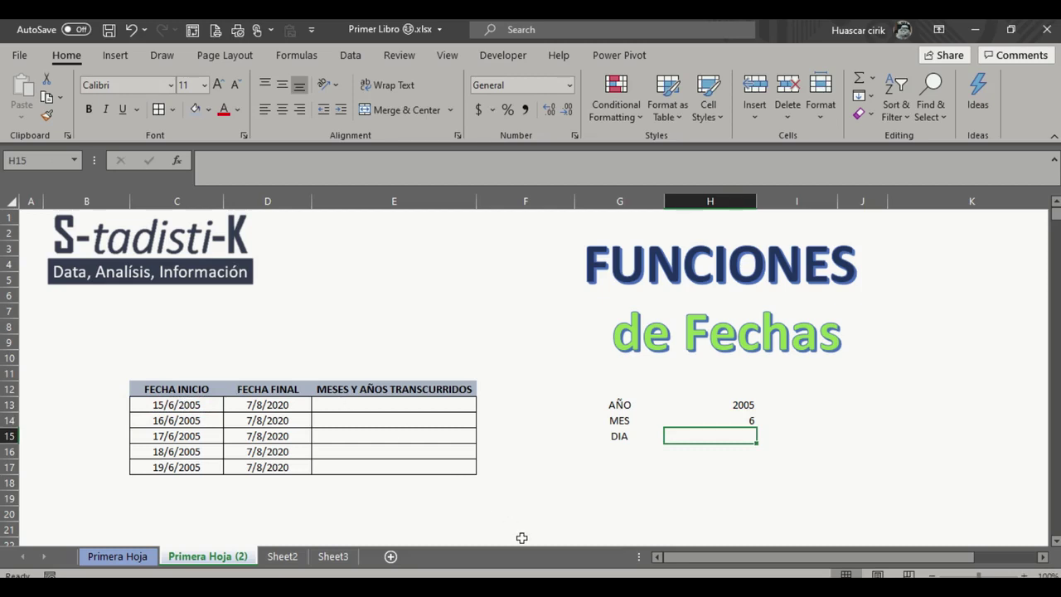
Step: Extract the day of the first start date beside DIA in cell H15 with the formula +DAY(C13)
text(+DAY)
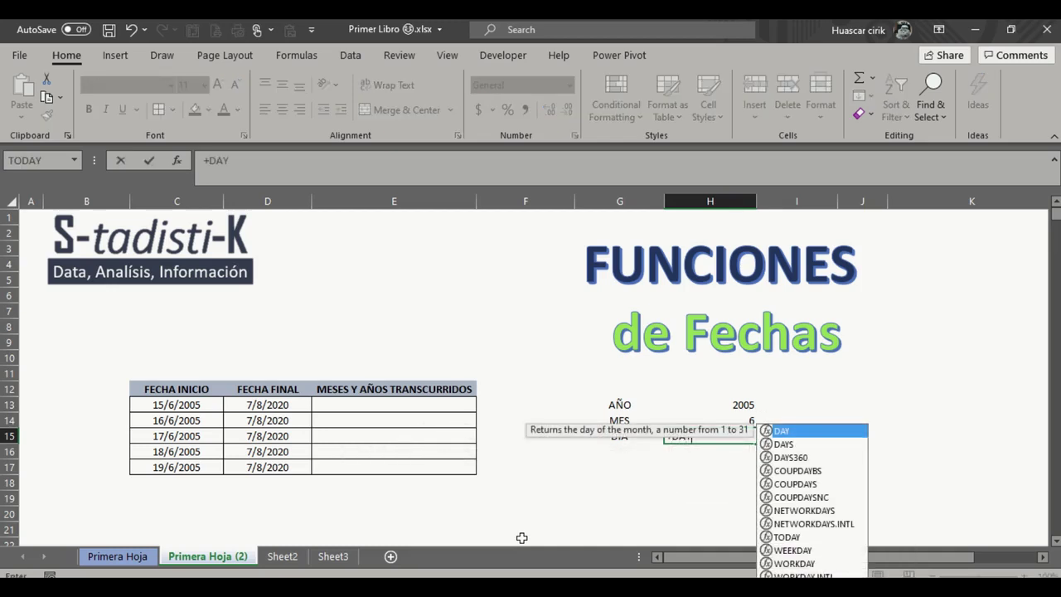
text(()
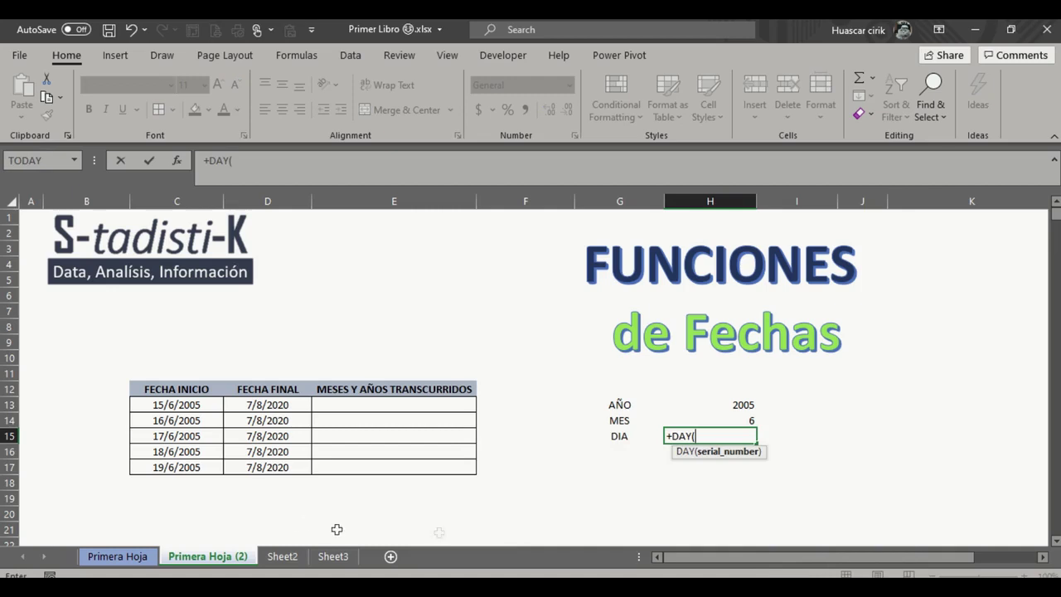
click(192, 404)
text())
key(Return)
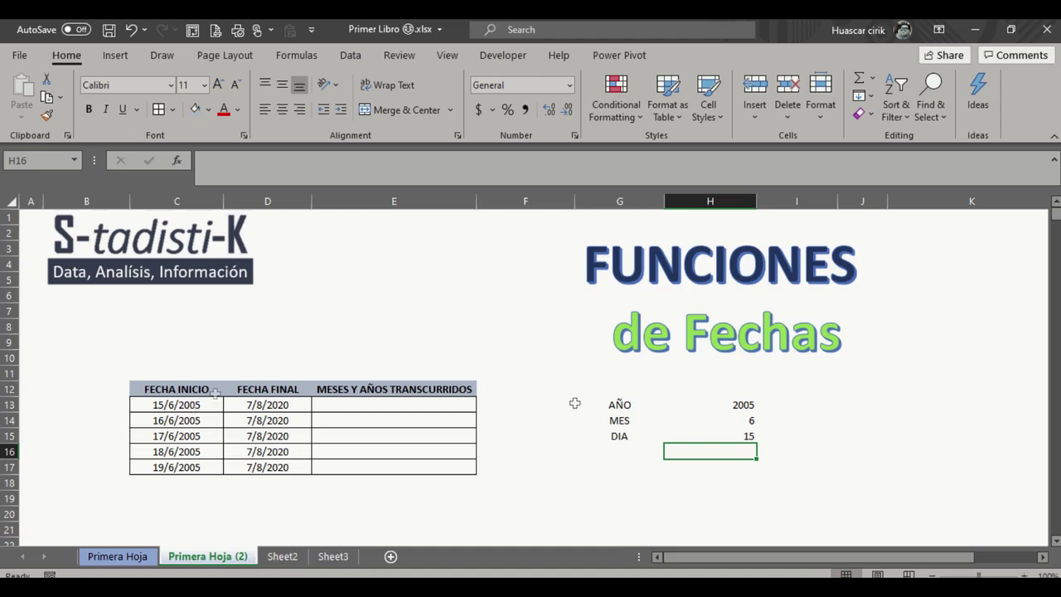
Step: Fill the year, month and day formulas from H13:H15 across into I13:I15 for the end date
drag(729, 404, 734, 433)
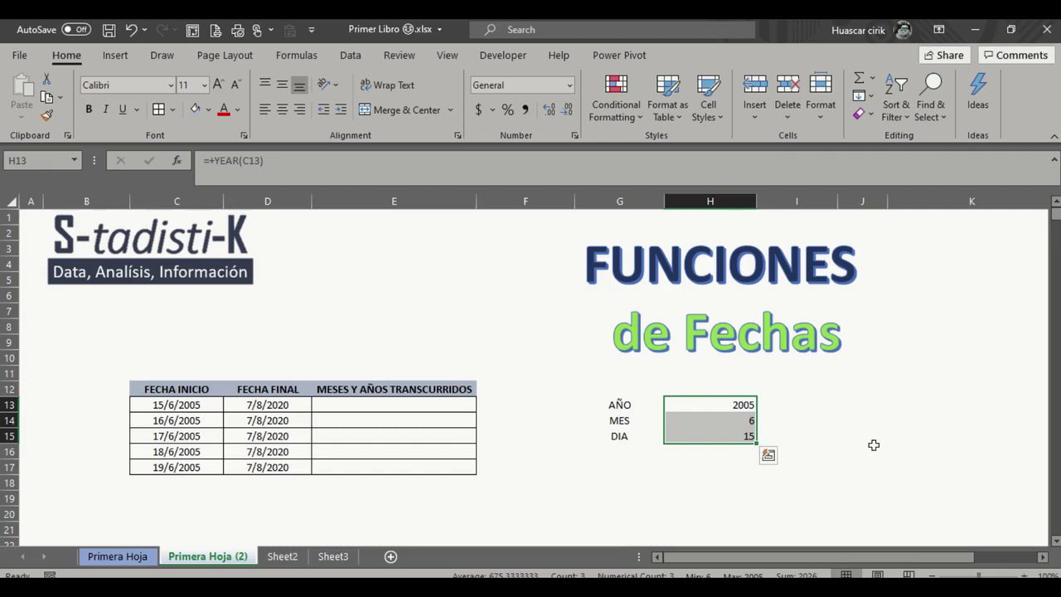
drag(757, 446, 804, 443)
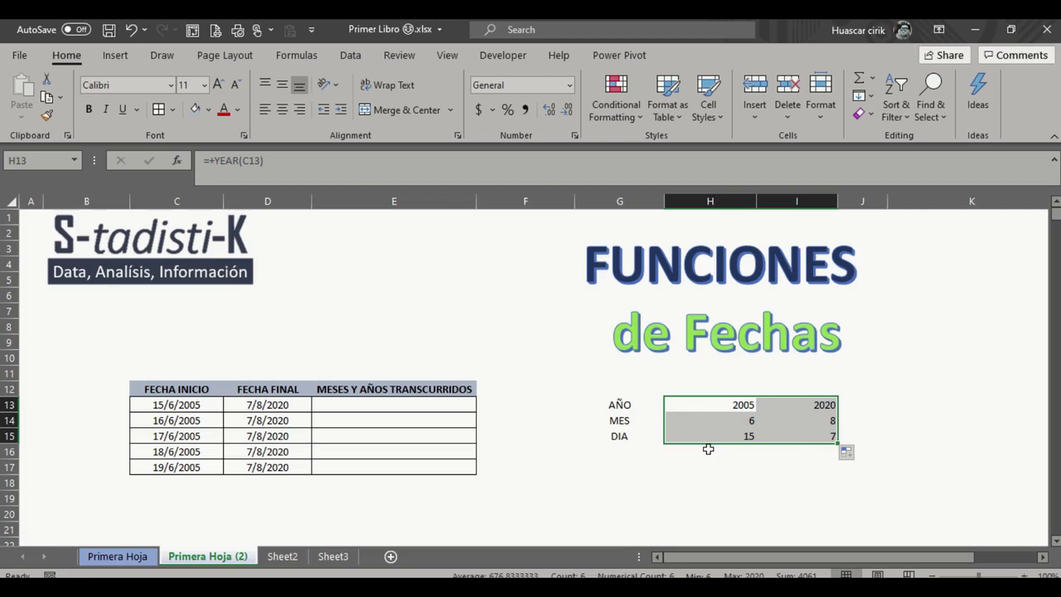
click(705, 405)
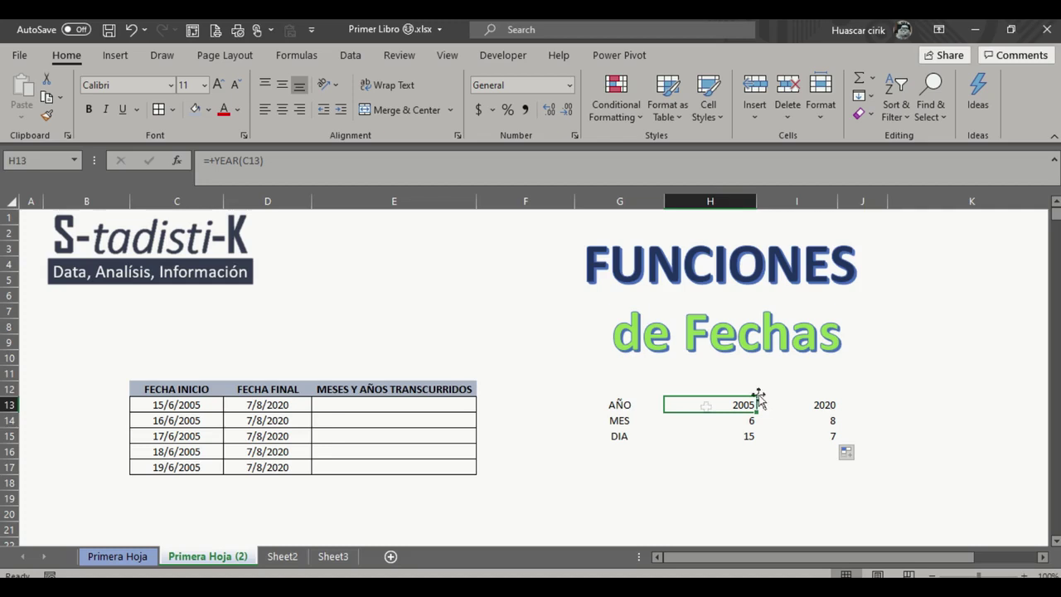
Step: Calculate the difference between the end and start years in cell J13 with the formula =I13-H13
click(854, 400)
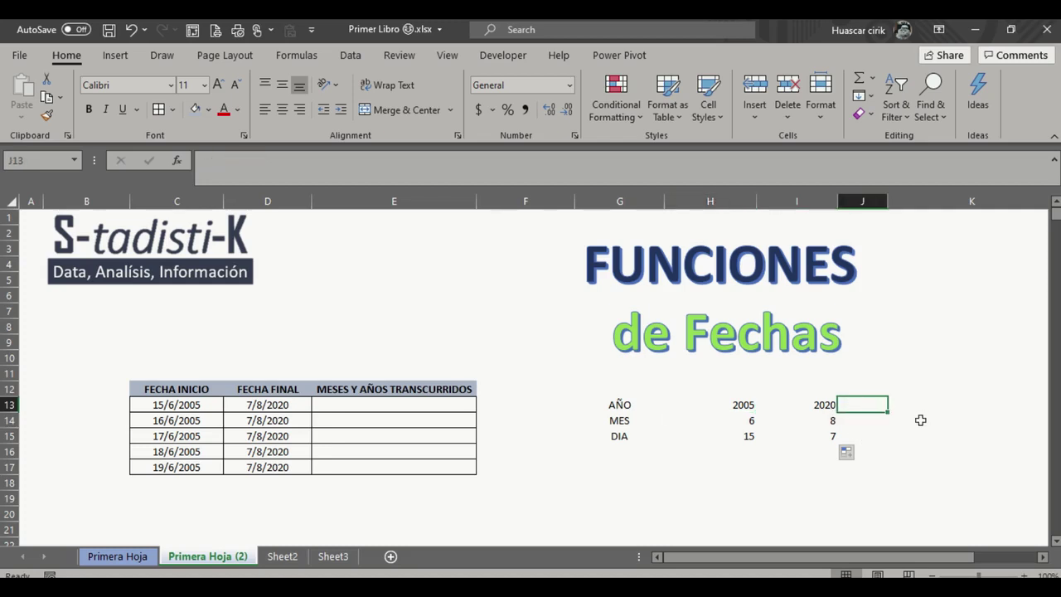
text(=)
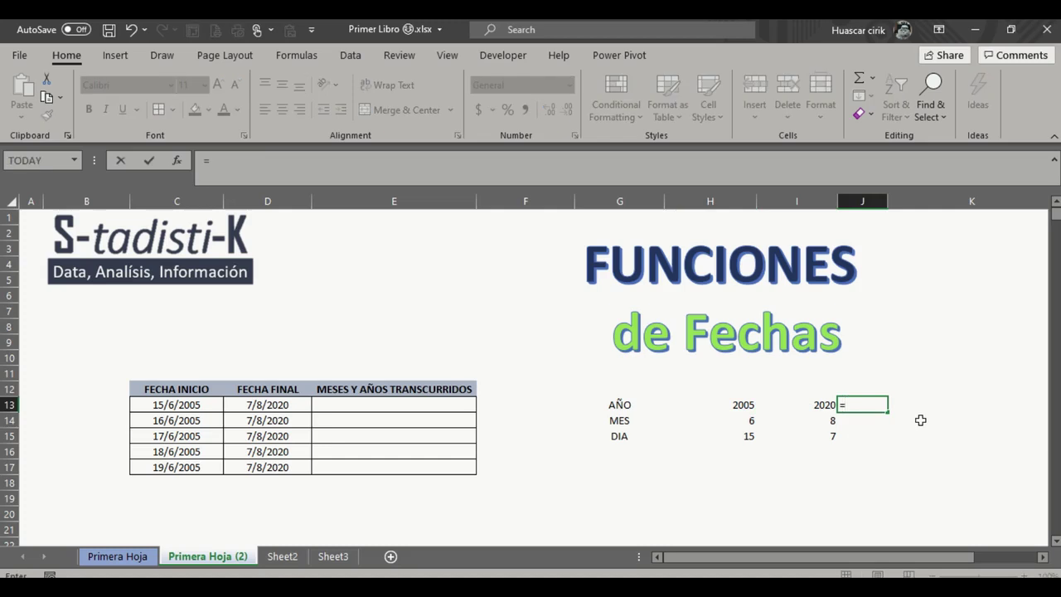
key(Left)
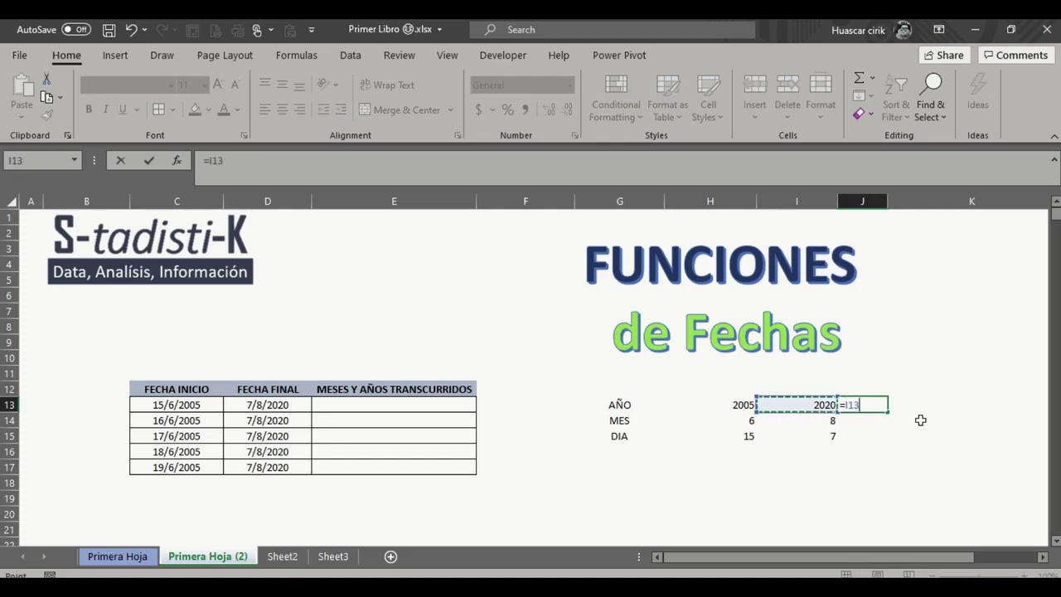
text(-)
key(Left)
key(Left)
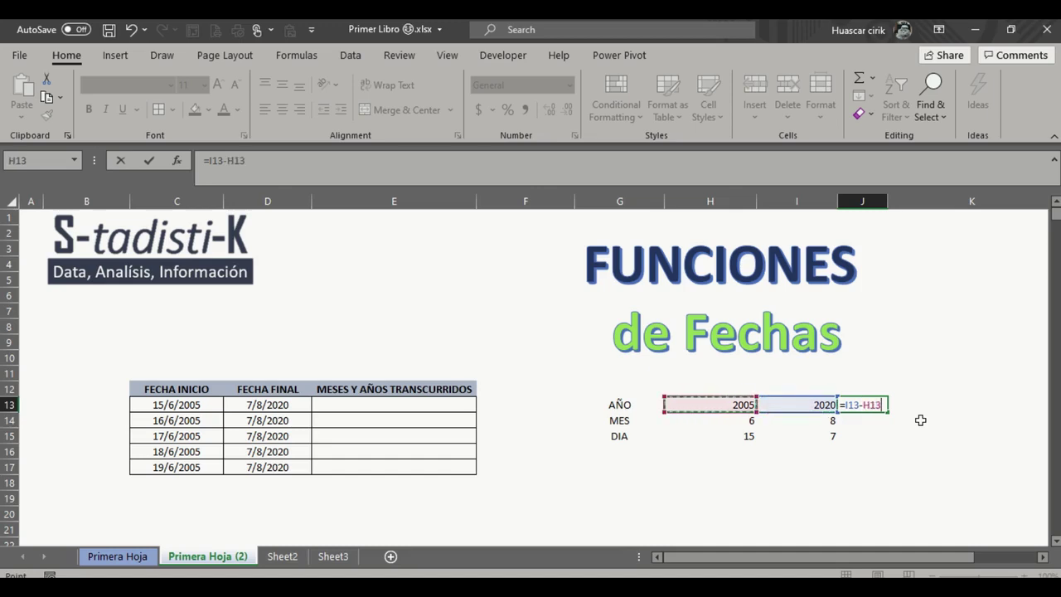
key(Return)
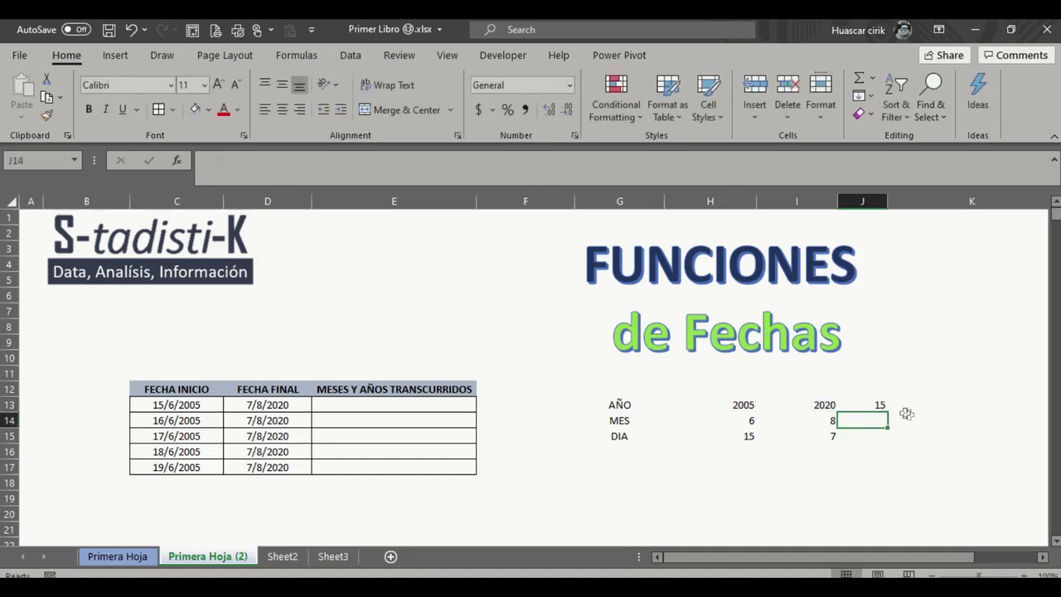
Step: Fill the difference formula from J13 down through J15 for the month and day rows
click(876, 405)
drag(886, 412, 888, 439)
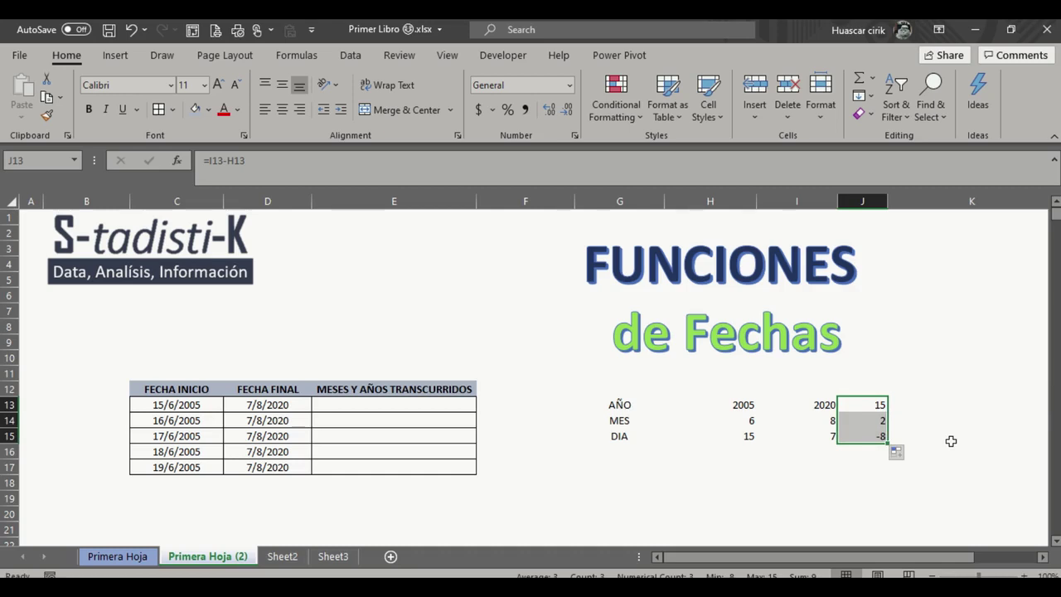
click(877, 435)
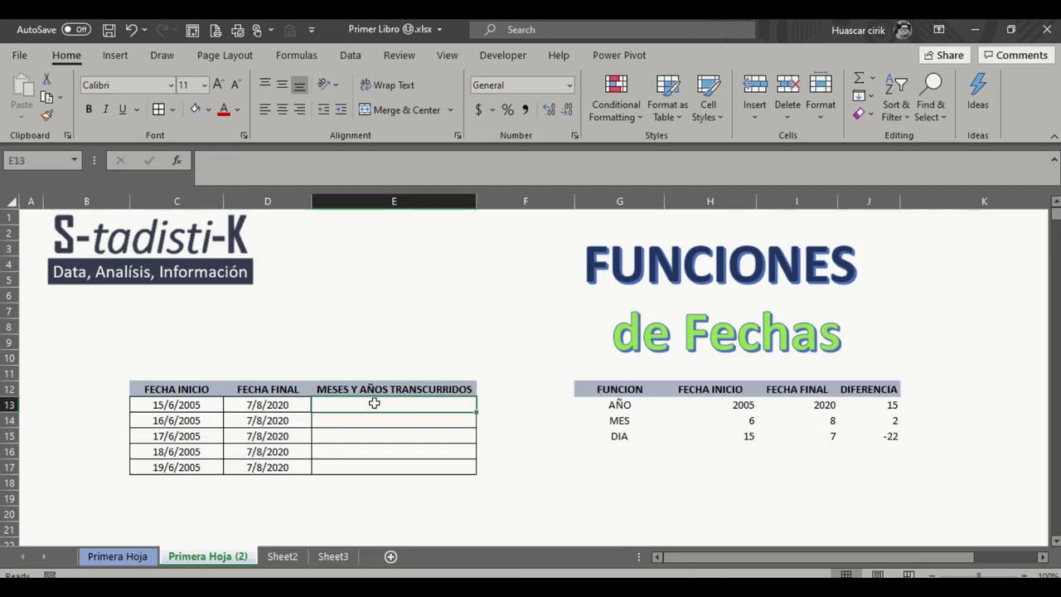
Step: Build the elapsed-years text in cell E13 with the formula ="Han transcurrido "&J13&" años"
text(=")
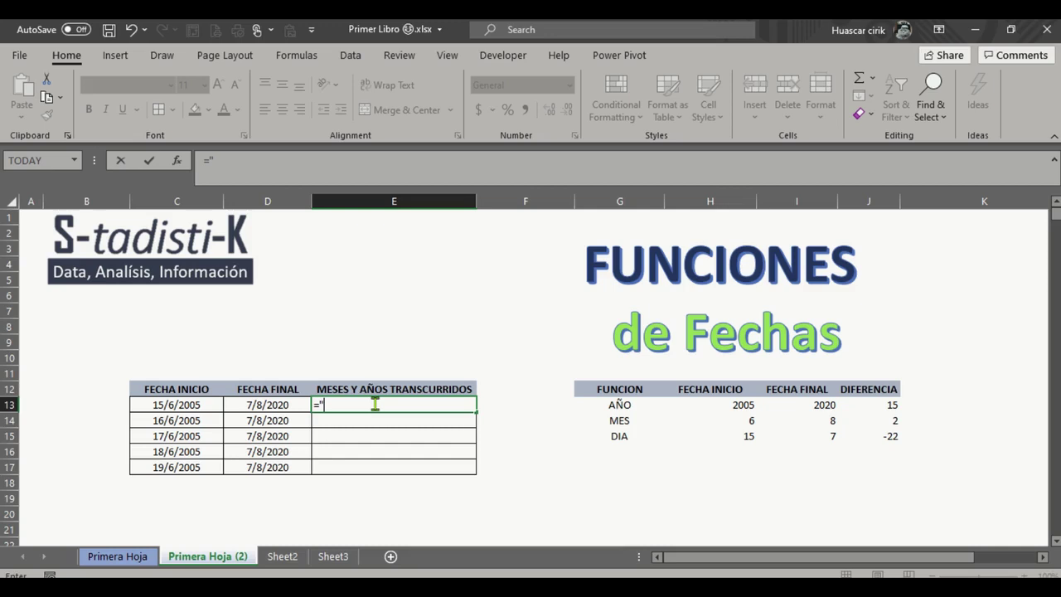
text(hAN)
key(BackSpace)
key(BackSpace)
key(BackSpace)
text(Han)
text(transcurridos)
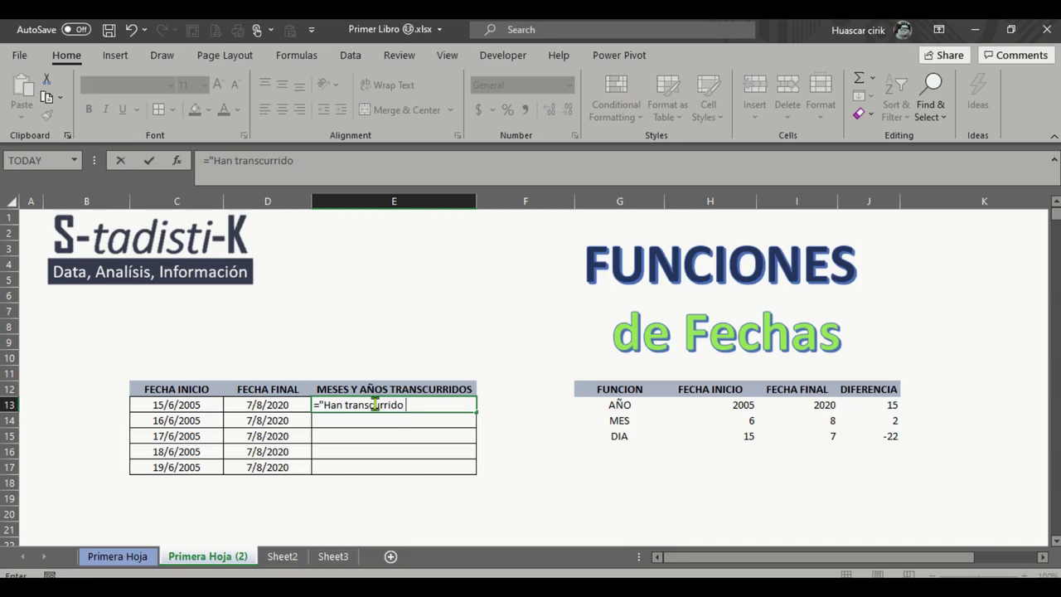
text(")
text(&)
click(881, 405)
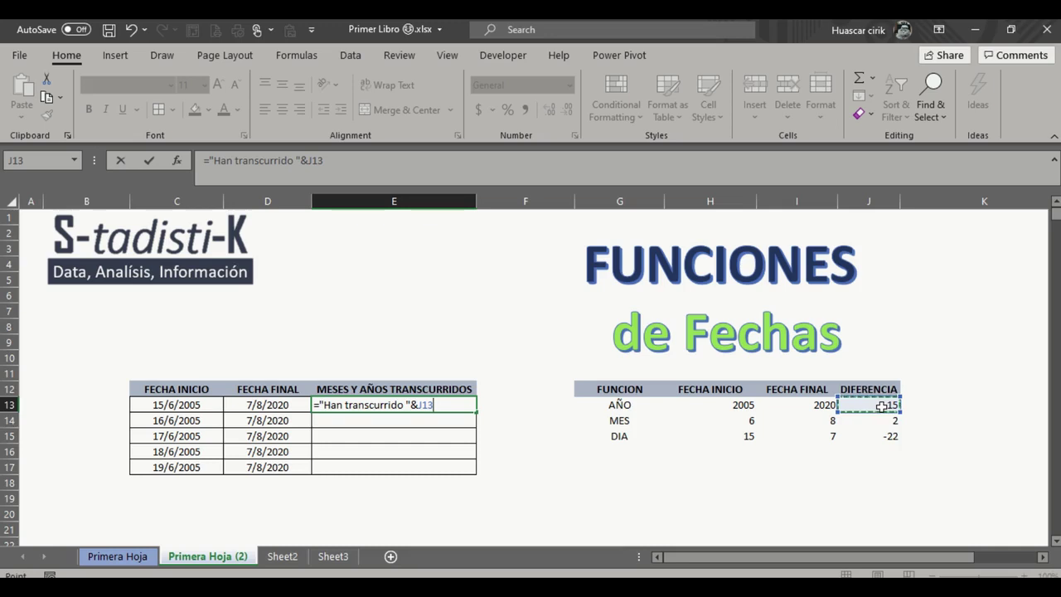
text(&" años")
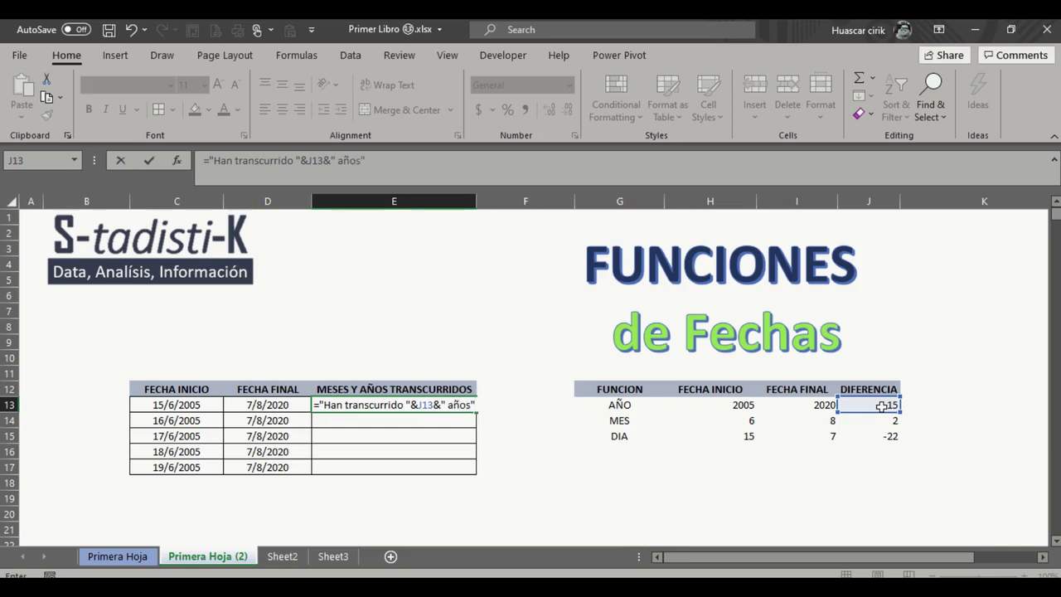
key(Return)
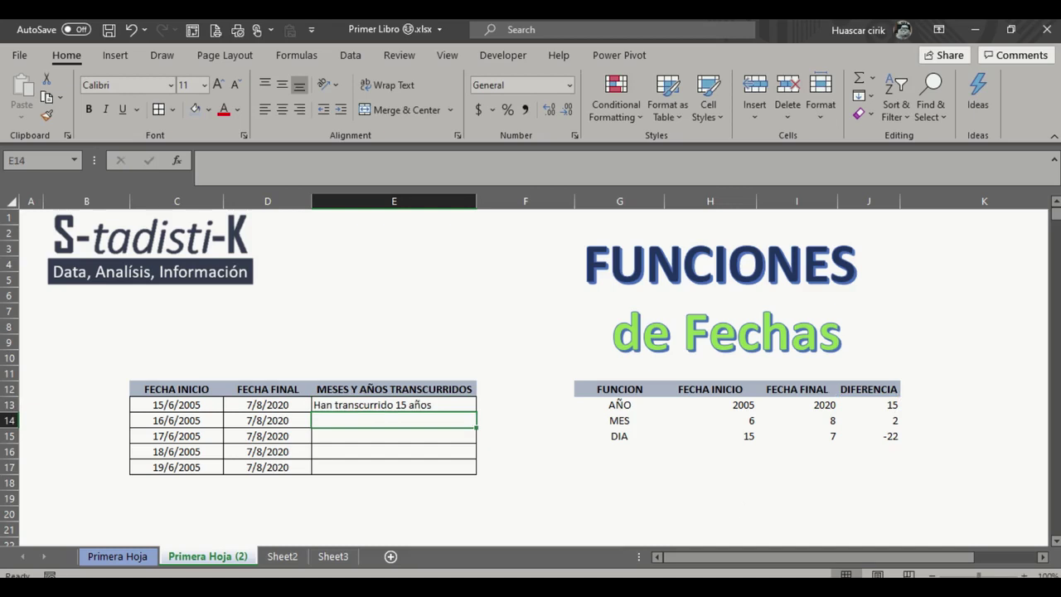
Step: Try filling the elapsed-years formula from E13 down through E17 and undo the fill
click(431, 404)
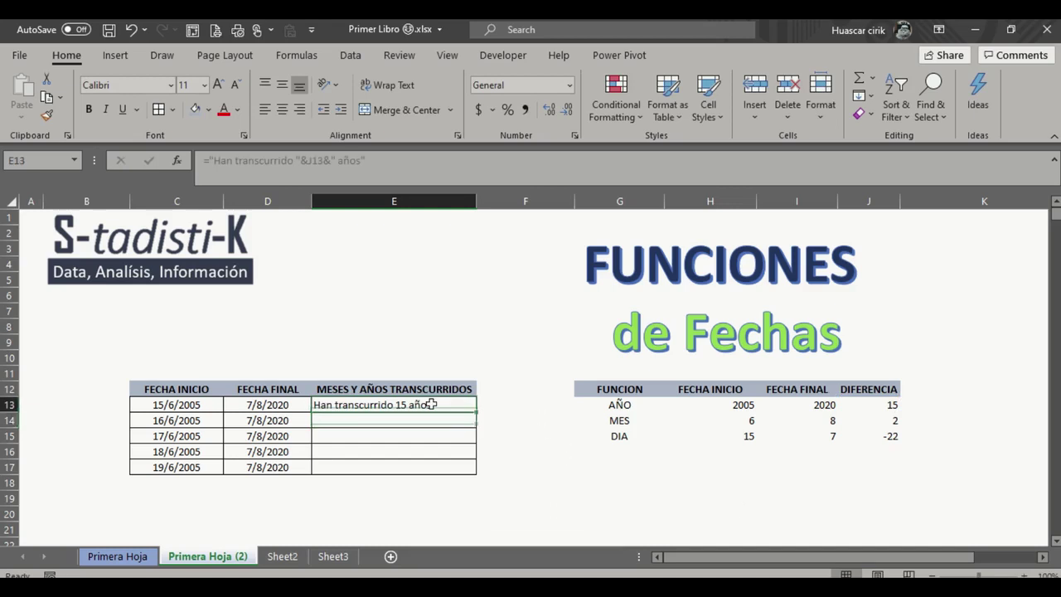
double_click(476, 412)
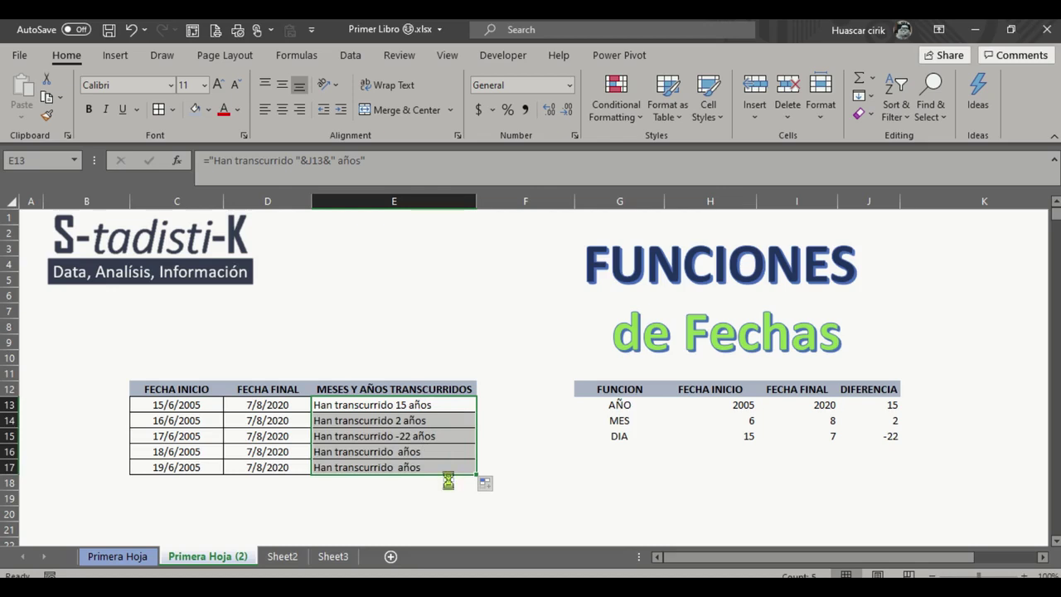
key(ctrl+z)
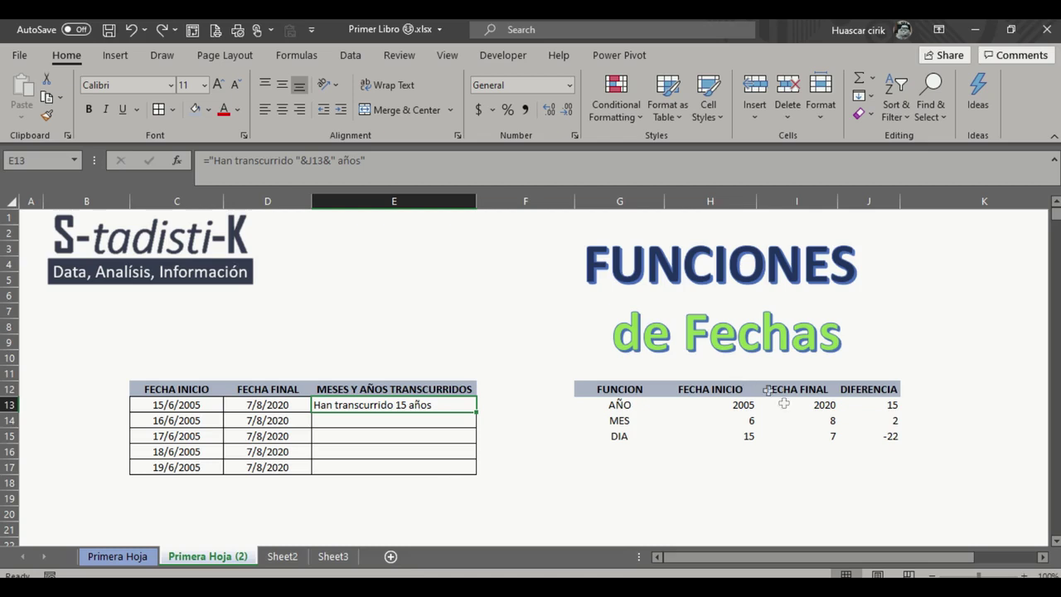
Step: Copy the YEAR(C13) expression from the formula in cell H13, leaving that cell's formula intact
click(735, 404)
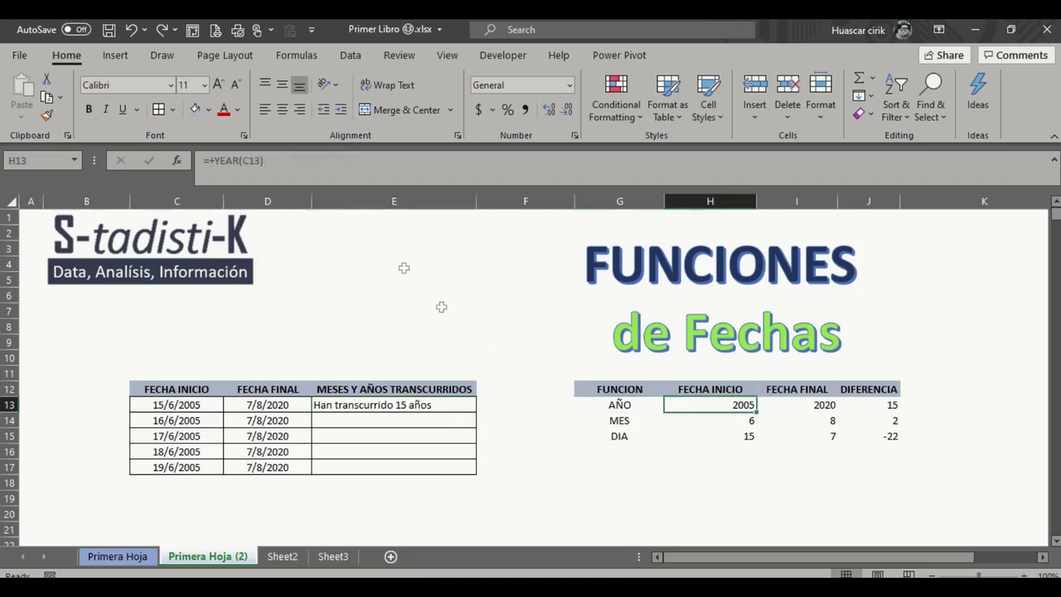
drag(263, 161, 218, 163)
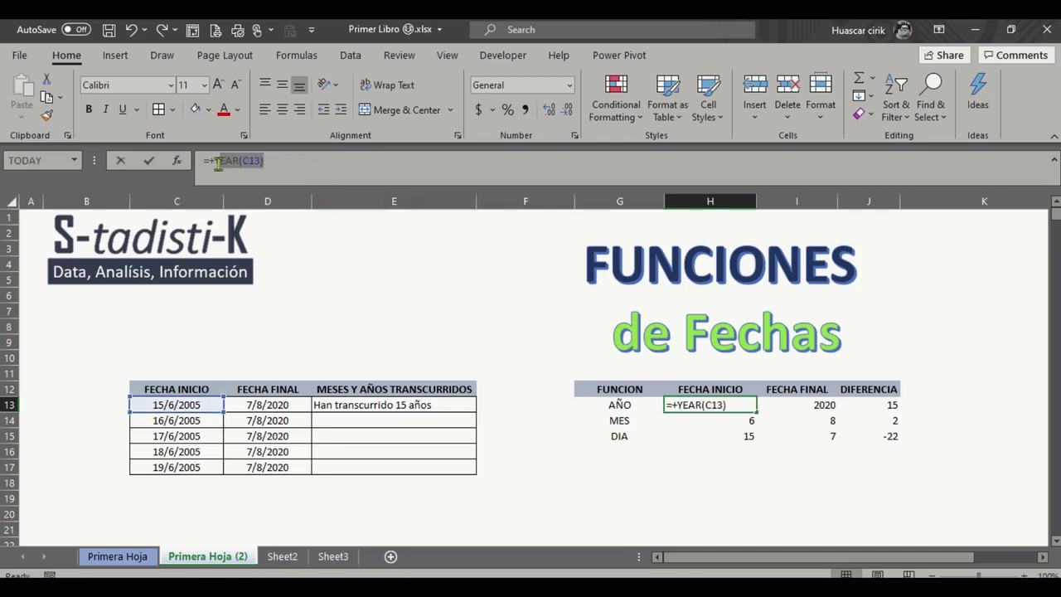
drag(218, 164, 218, 163)
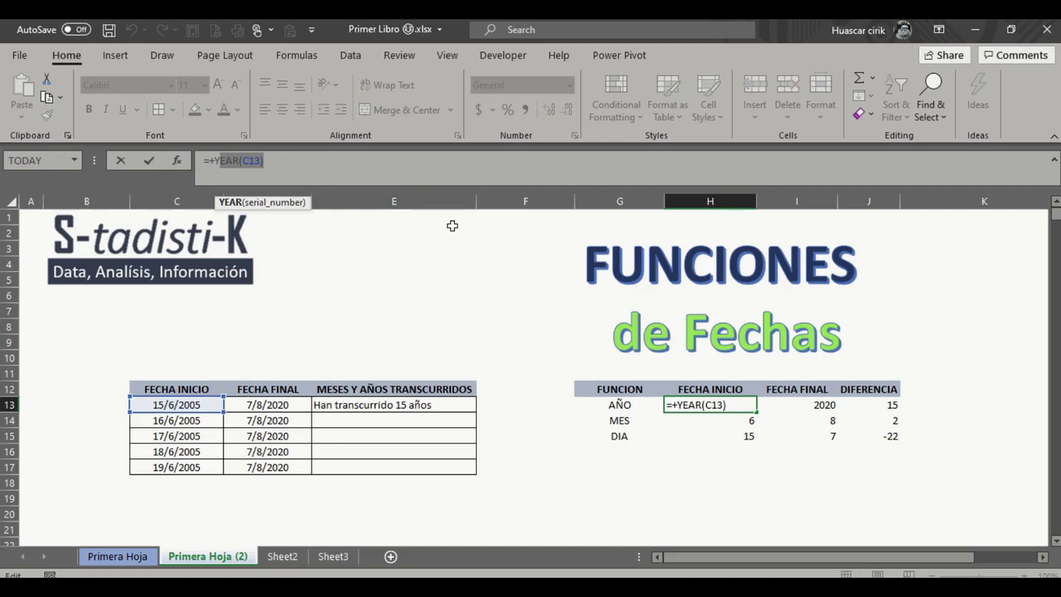
key(shift+Left)
key(ctrl+c)
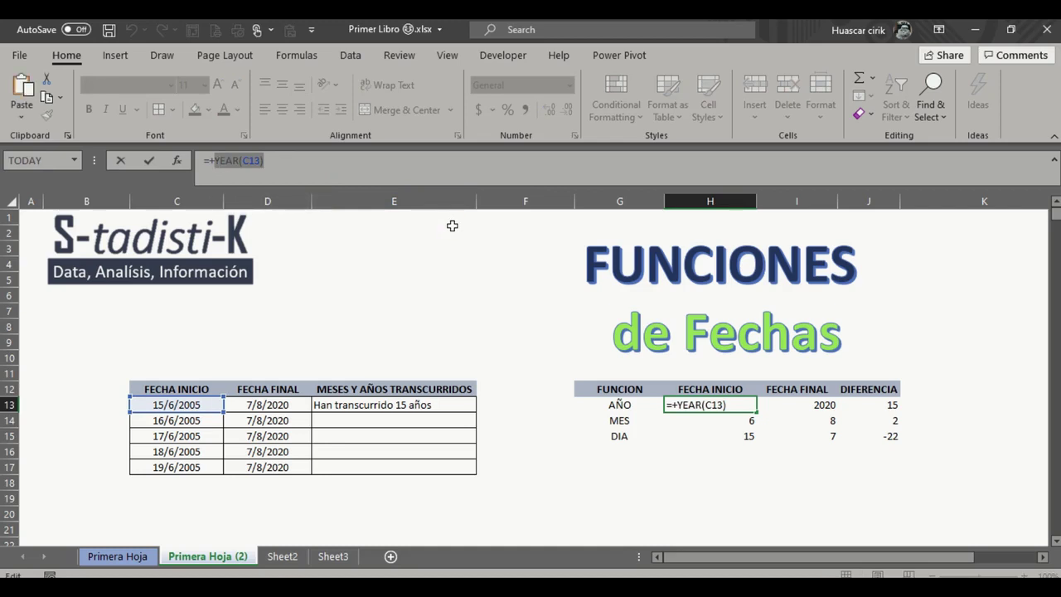
key(Return)
Step: Replace the J13 reference in the text formula of cell E13 with YEAR(C13)
click(374, 404)
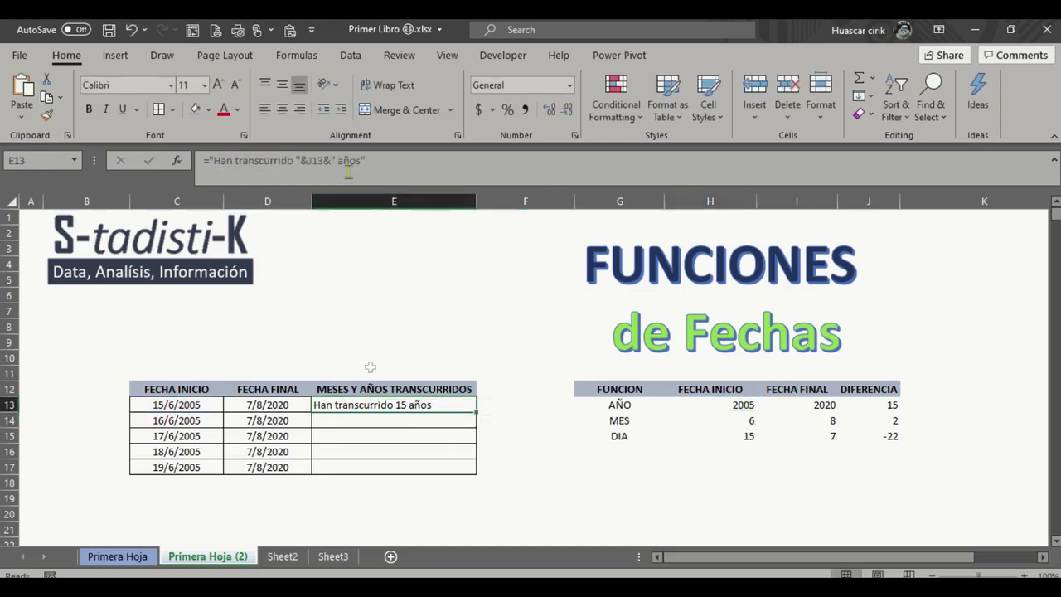
click(328, 162)
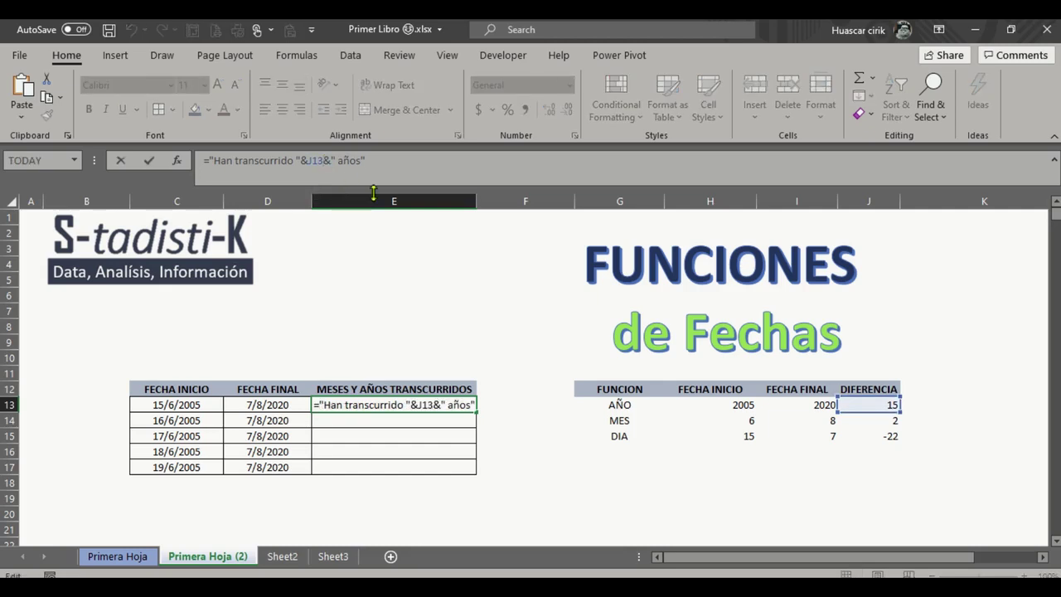
key(BackSpace)
key(BackSpace)
key(BackSpace)
text(YEAR(C13))
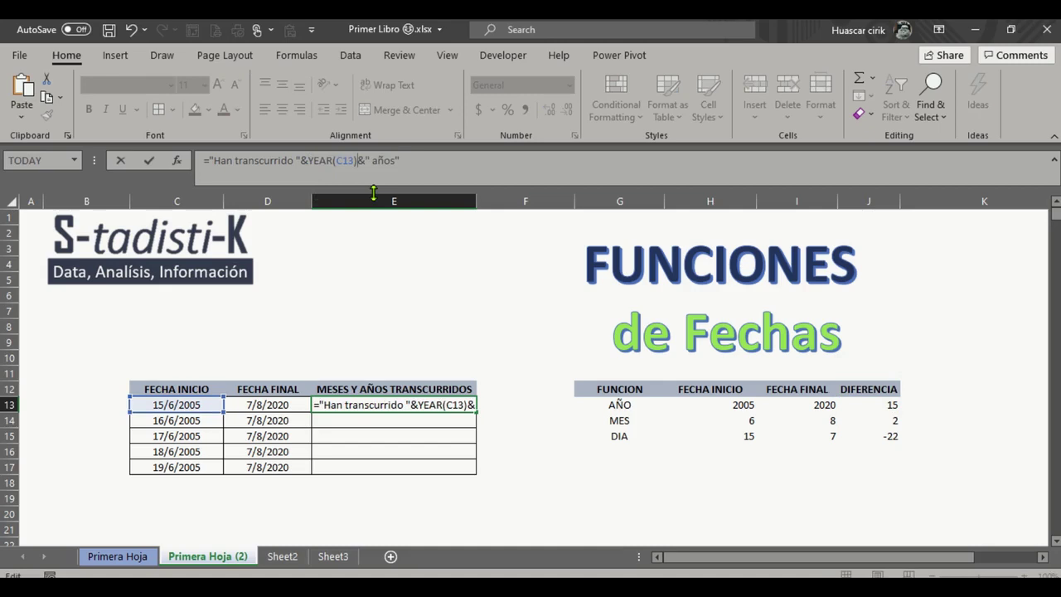
Step: Insert YEAR(D13)- before YEAR(C13) in E13's formula so it subtracts the start year from the end year
click(309, 160)
key(ctrl+v)
text(-)
click(344, 161)
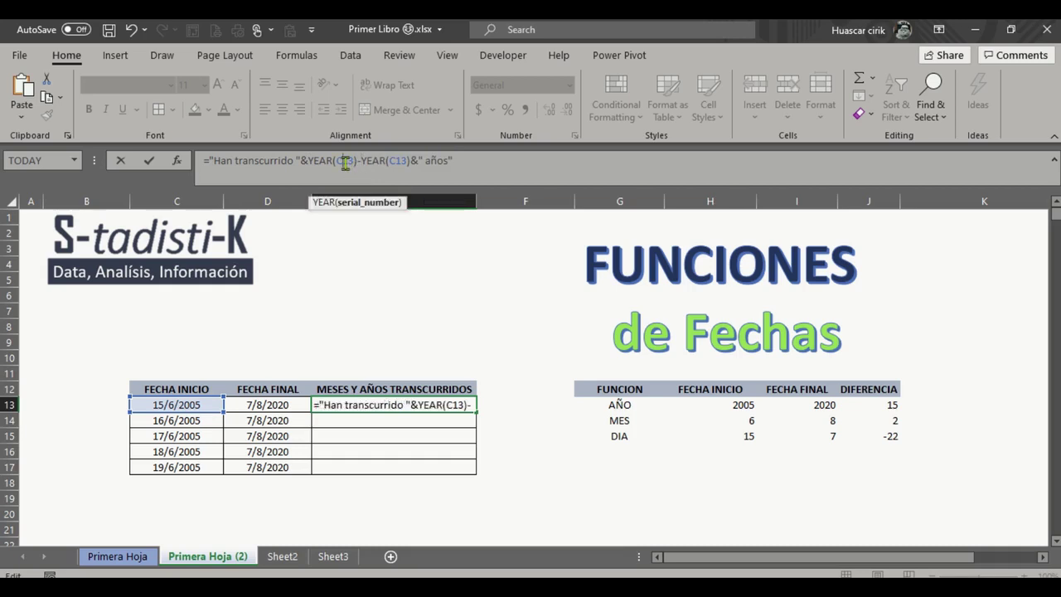
key(BackSpace)
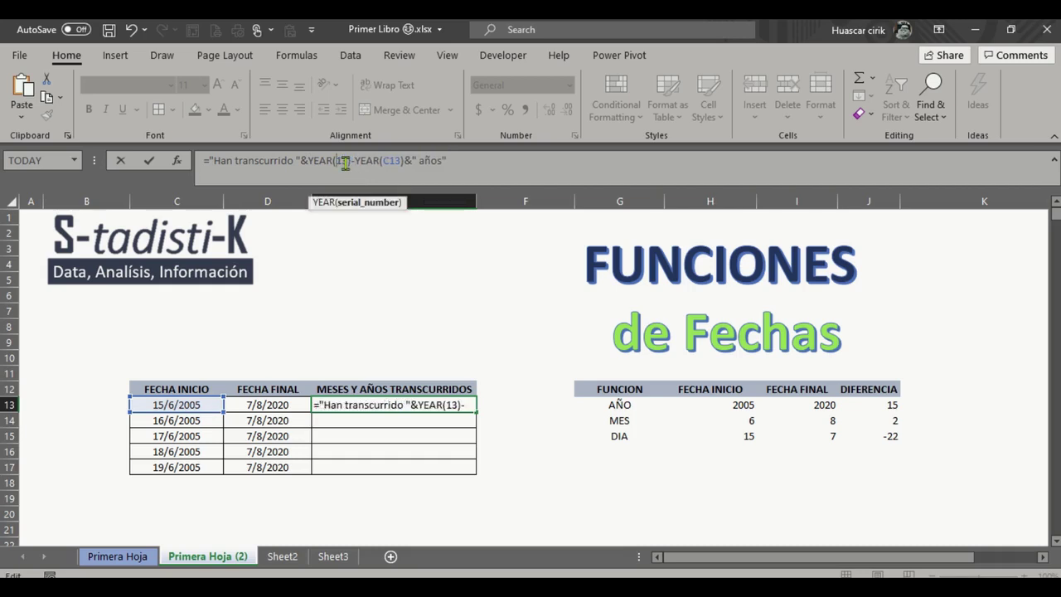
text(D)
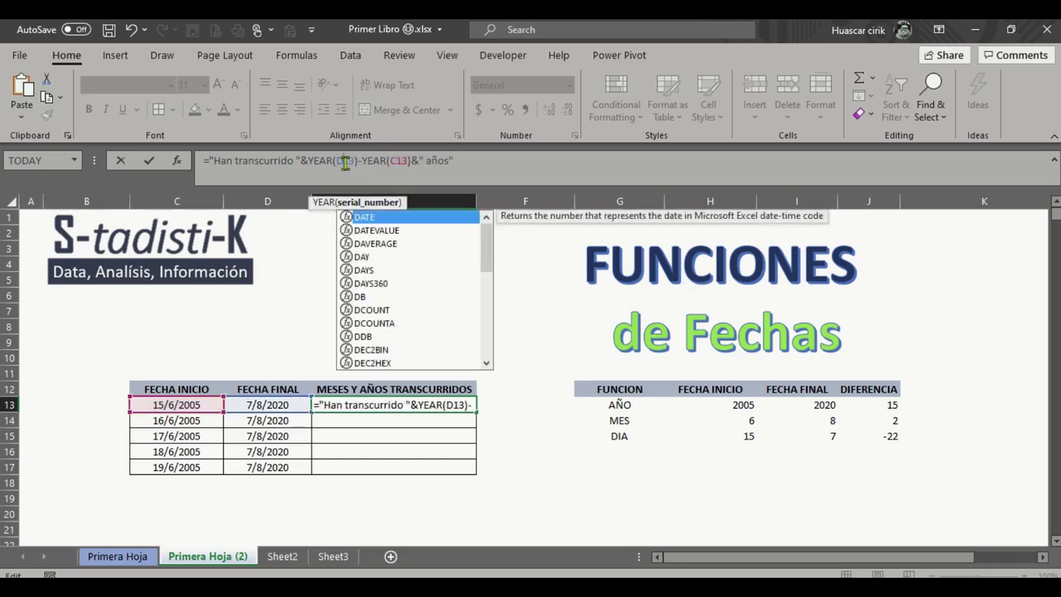
click(493, 160)
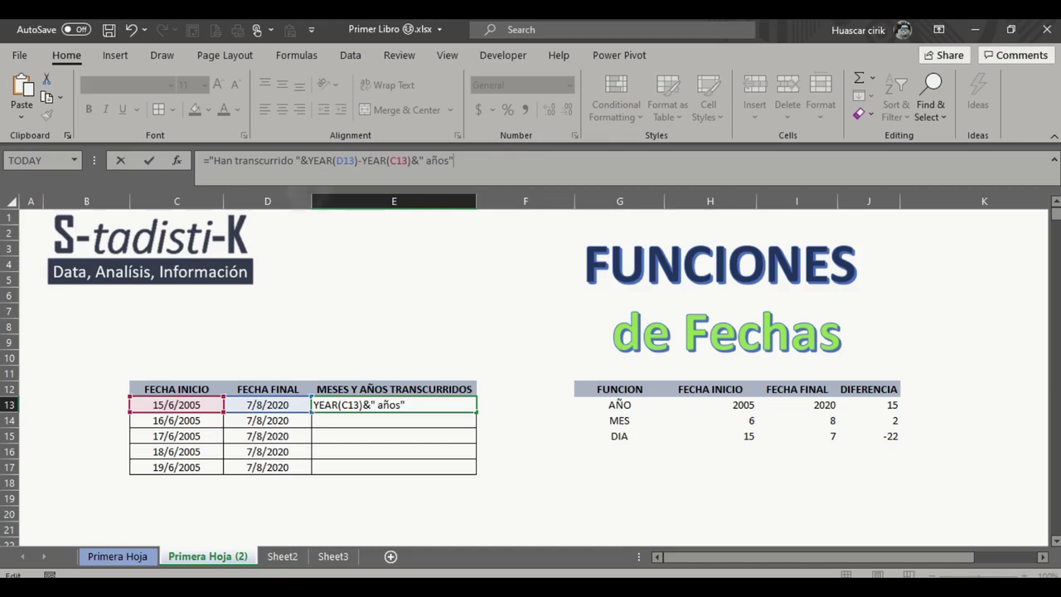
click(267, 420)
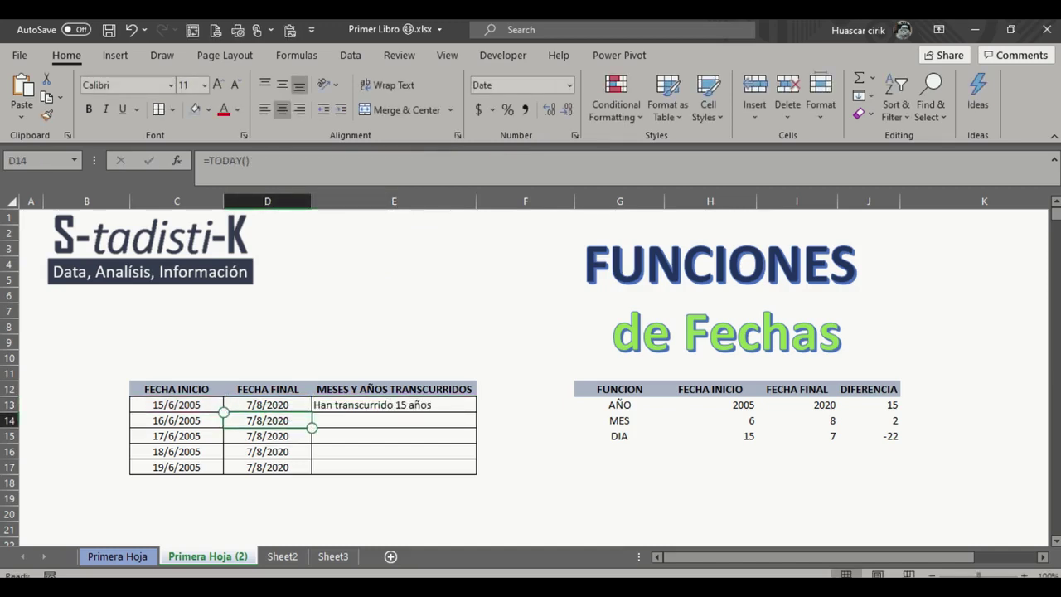
Step: Append &MONTH(D13)-MONTH(D13) to the end of the text formula in cell E13
click(375, 405)
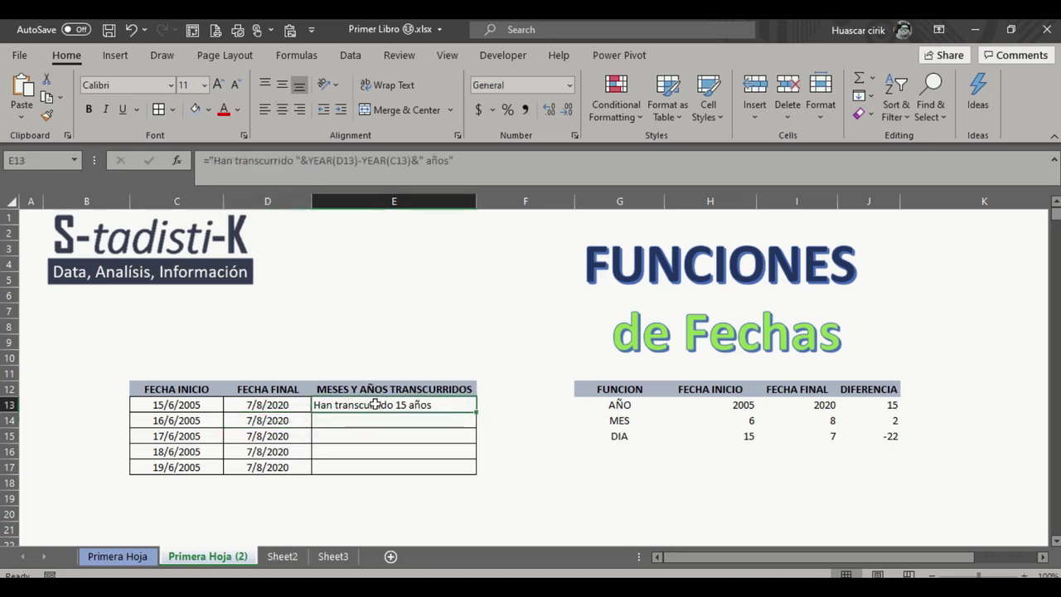
click(473, 162)
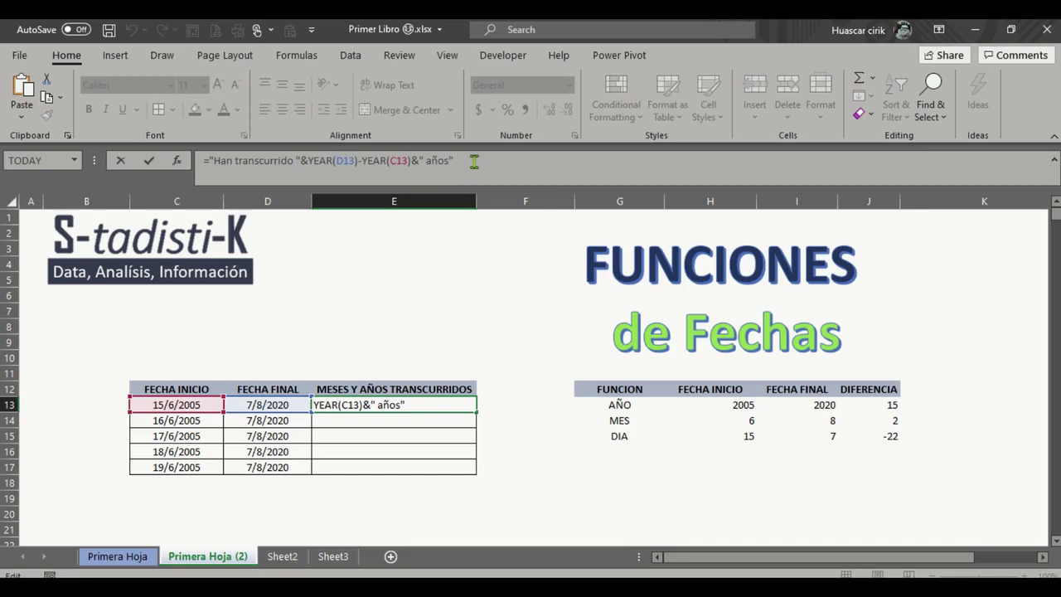
text(&)
text(mon)
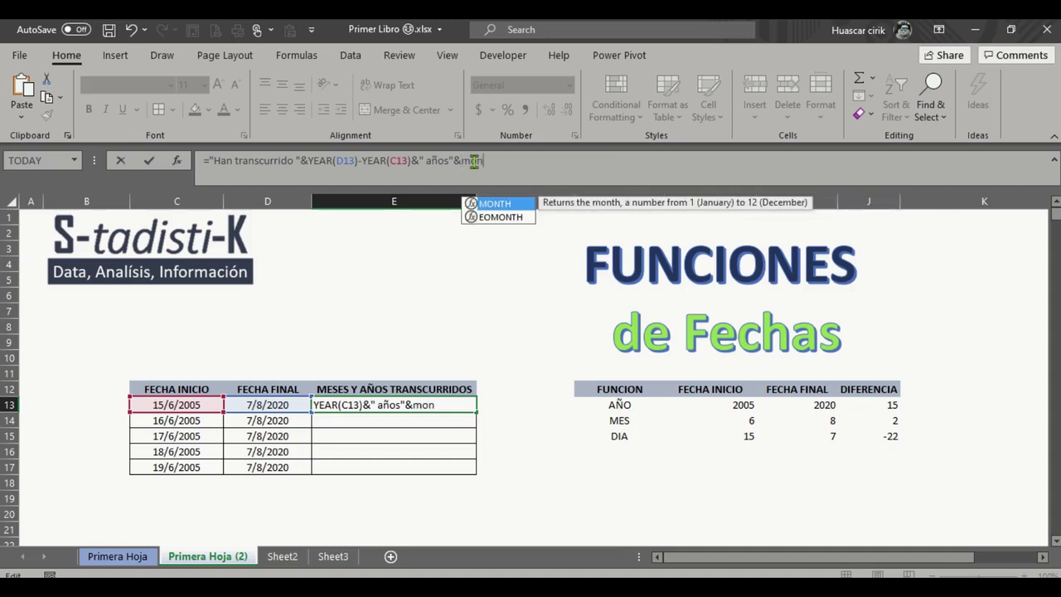
key(Tab)
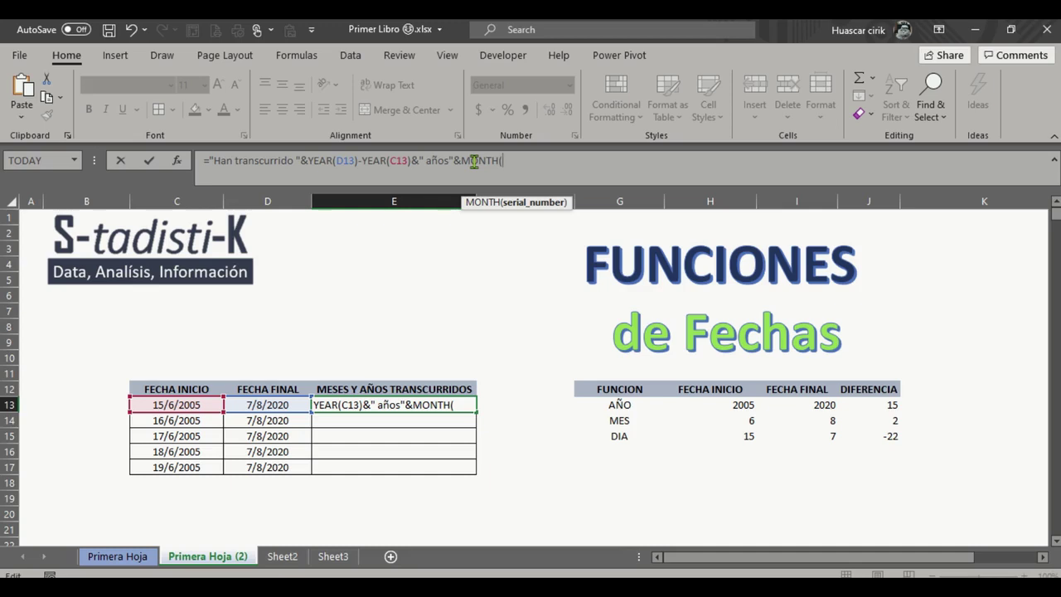
text(d13)
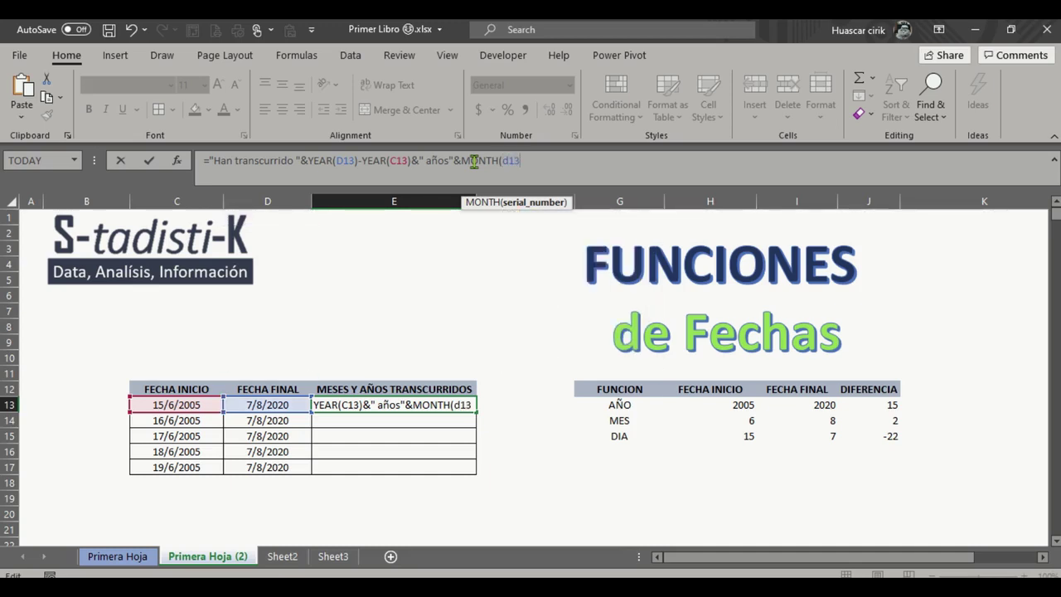
text()-)
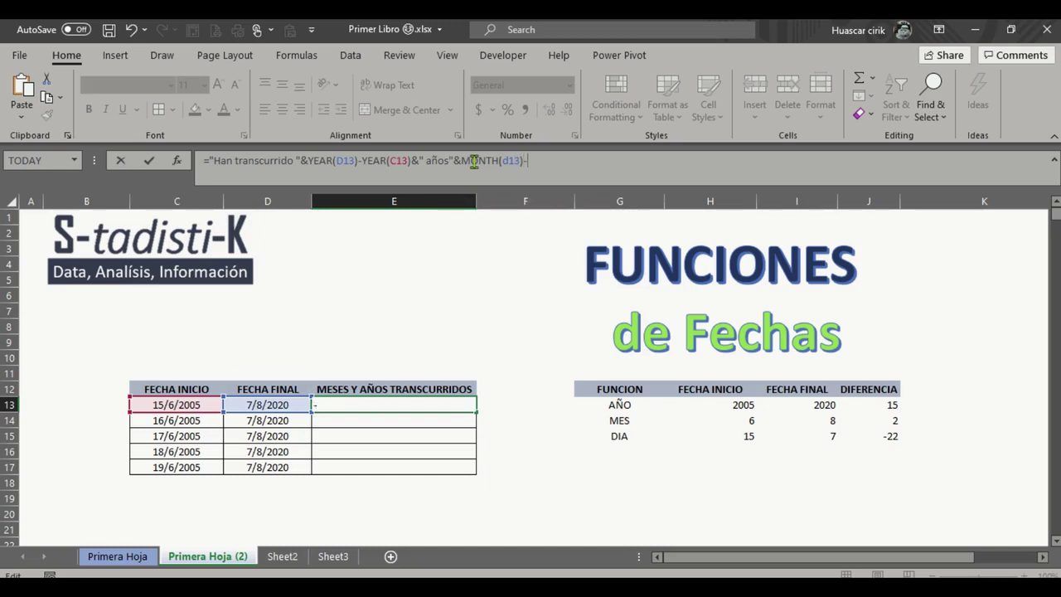
text(mo)
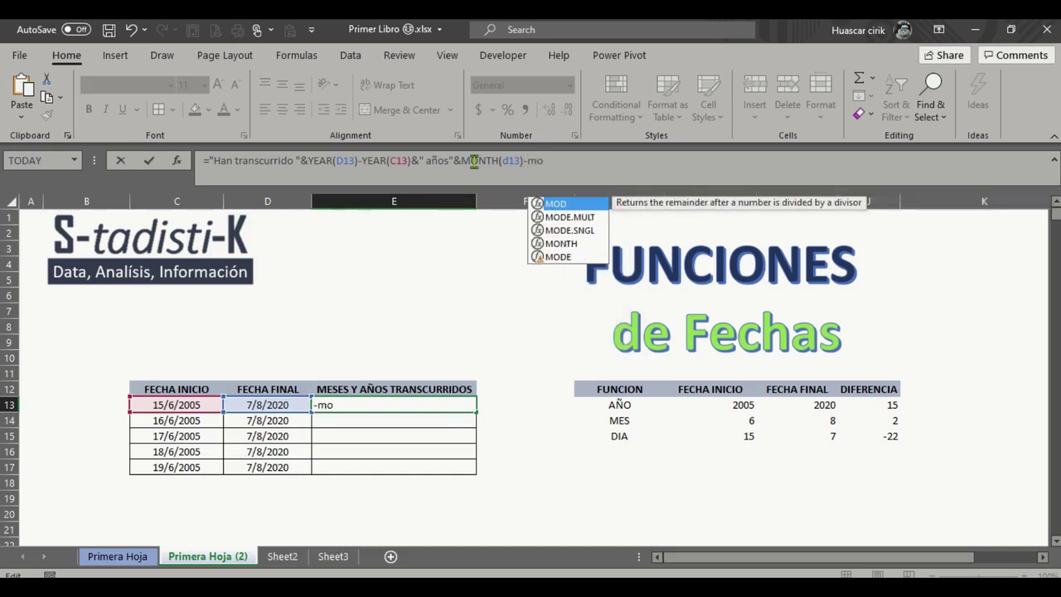
text(n)
key(Tab)
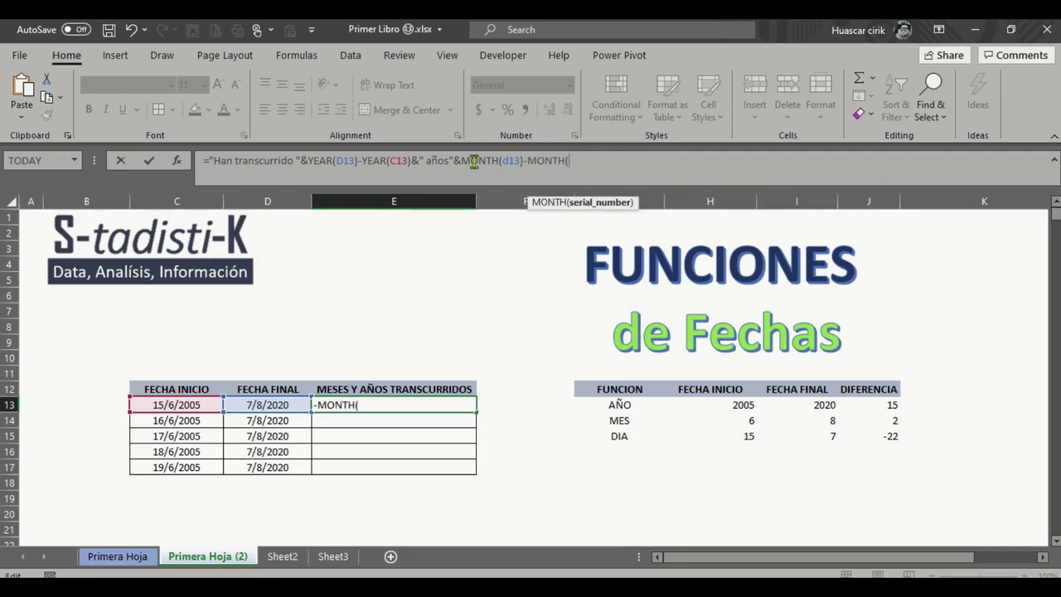
text(d13)
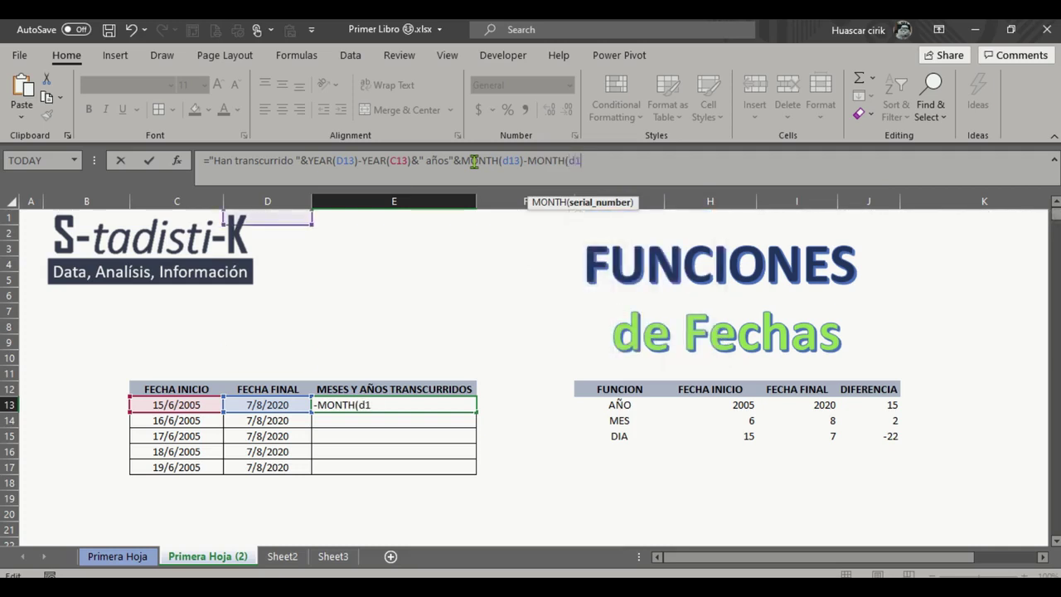
text())
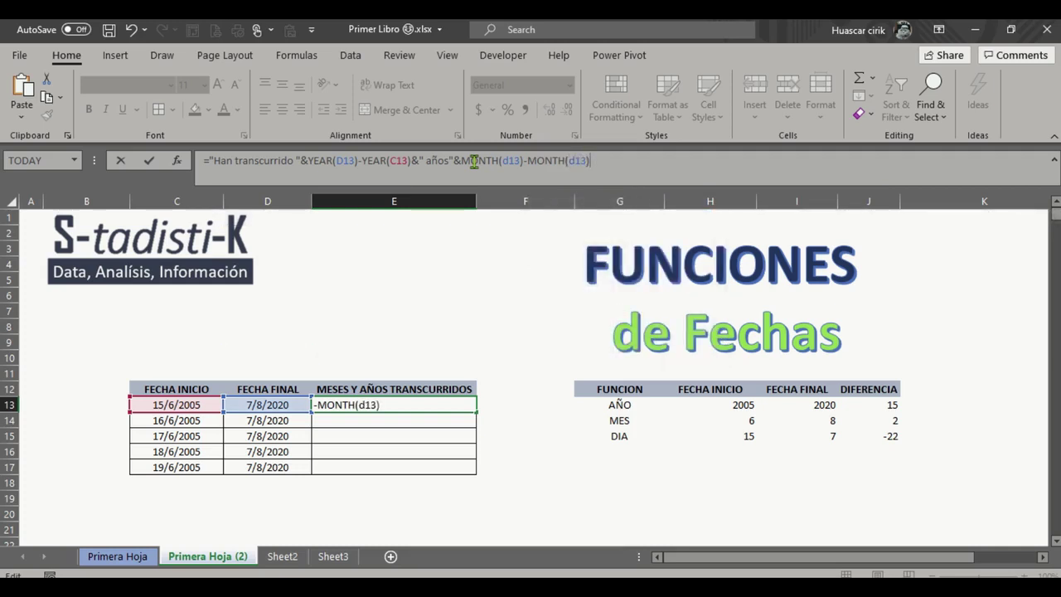
Step: Change the reference in the first MONTH function of E13's formula to C13
click(512, 161)
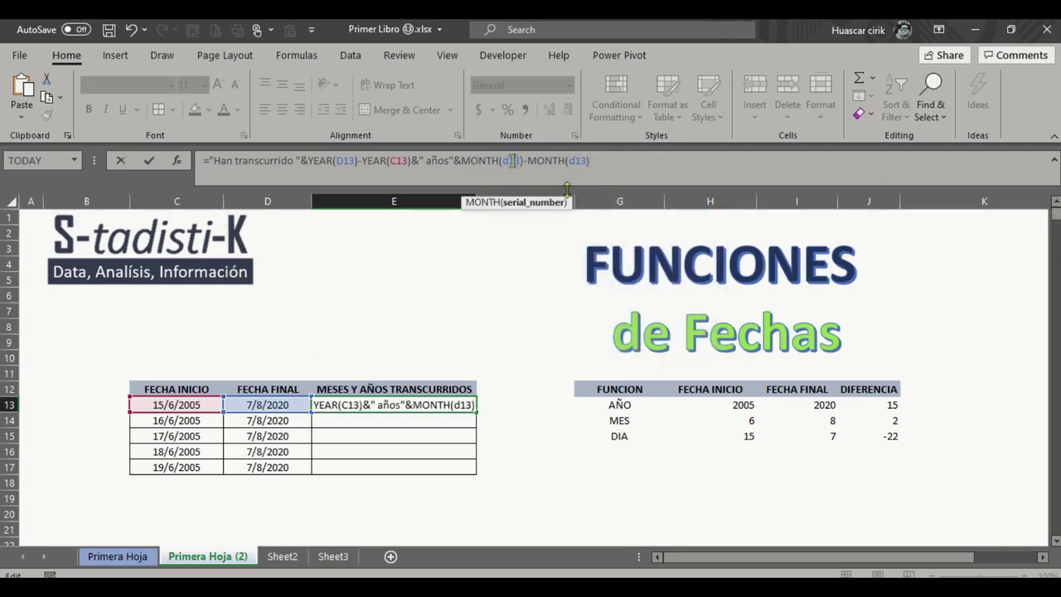
key(BackSpace)
text(c)
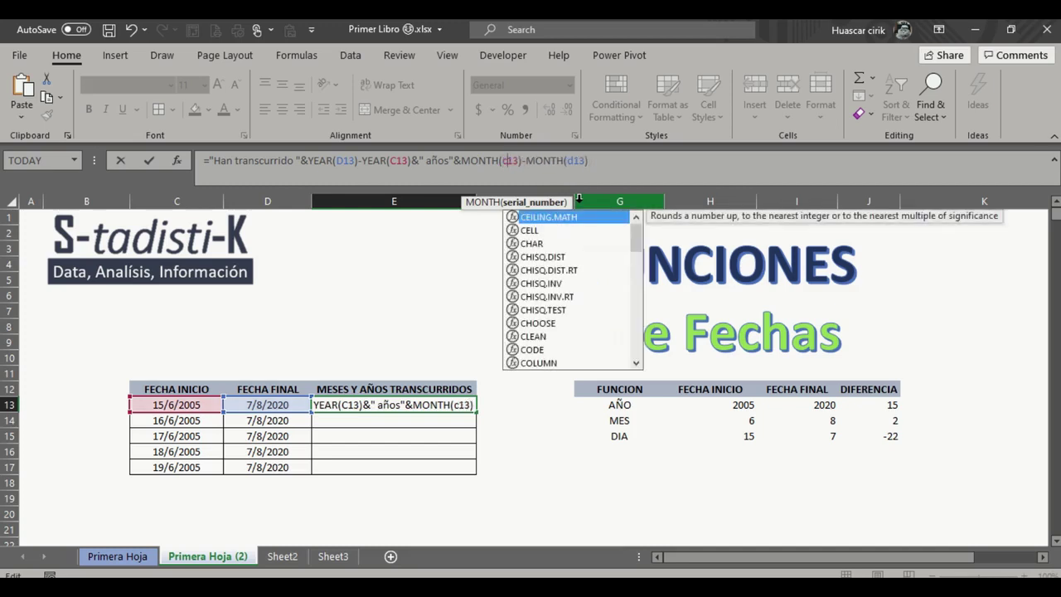
Step: Append &" meses" to the end of E13's formula and enter it
click(624, 163)
click(624, 164)
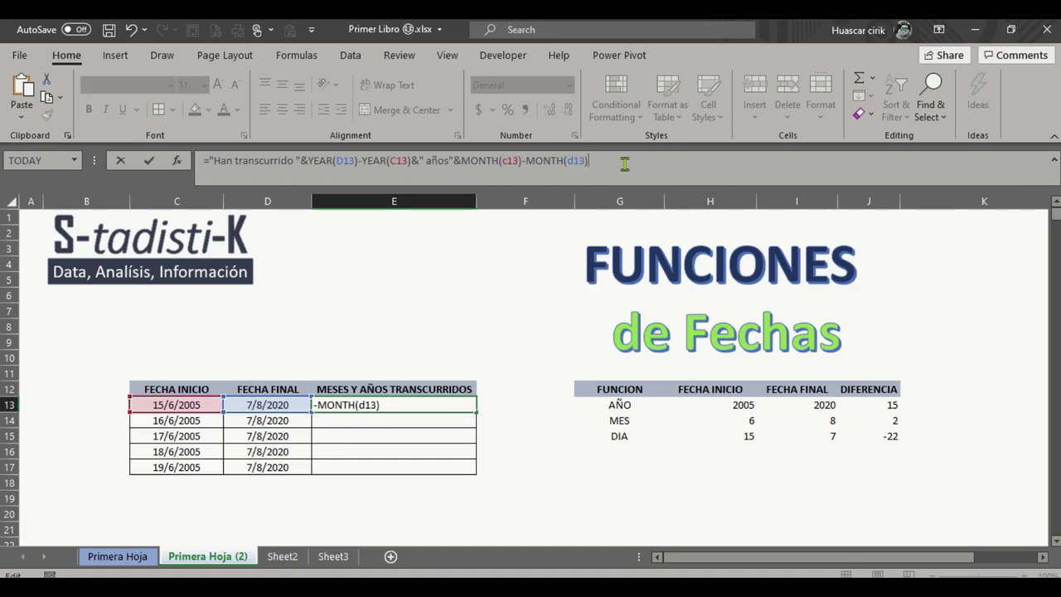
text(&")
text(meses)
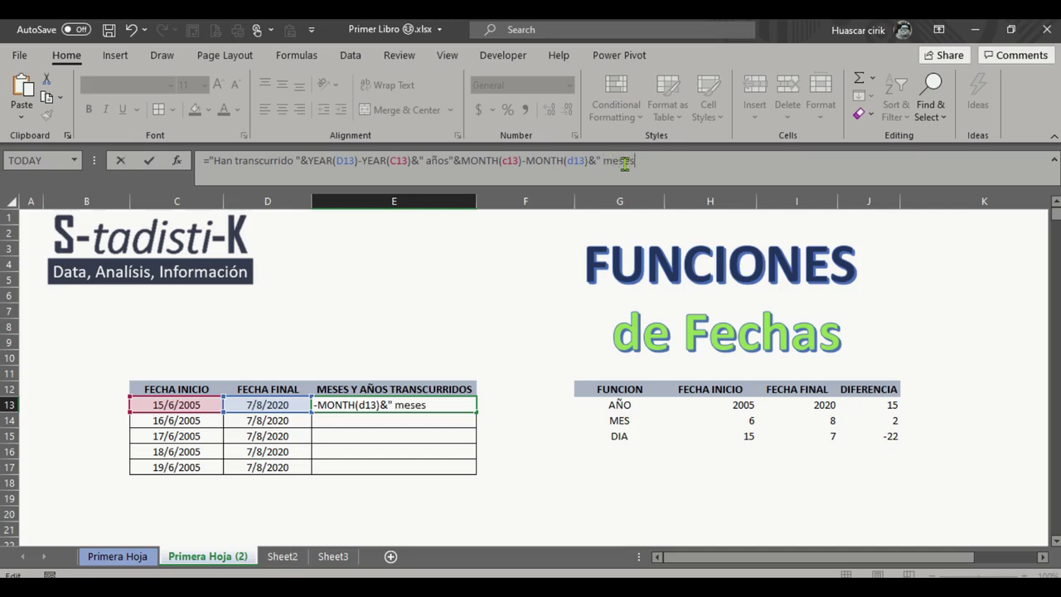
text(")
key(Return)
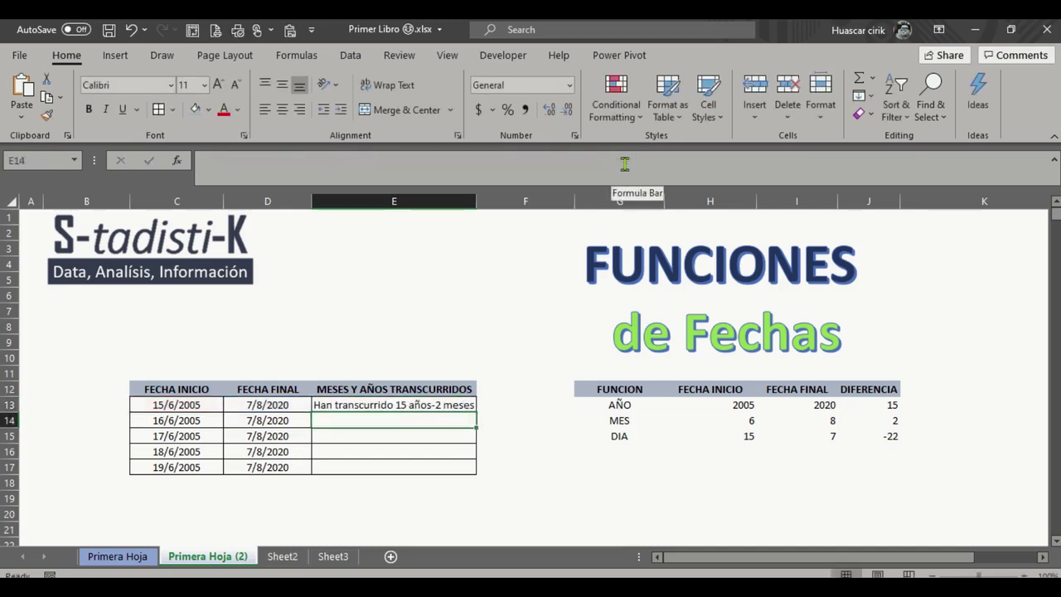
Step: Widen column E slightly and fill the formula from E13 down through E17
key(Up)
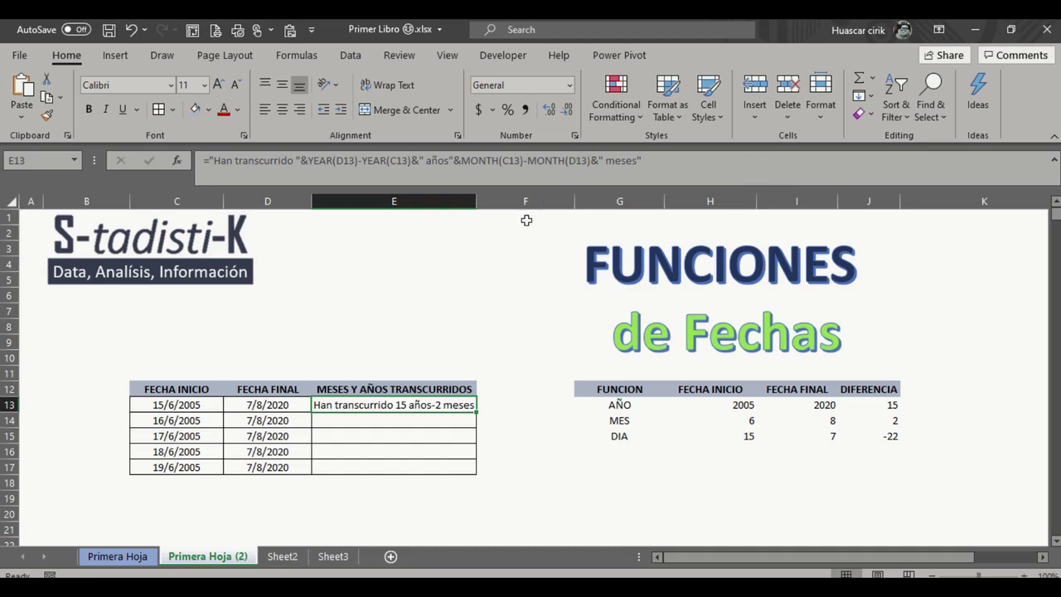
drag(477, 205, 493, 209)
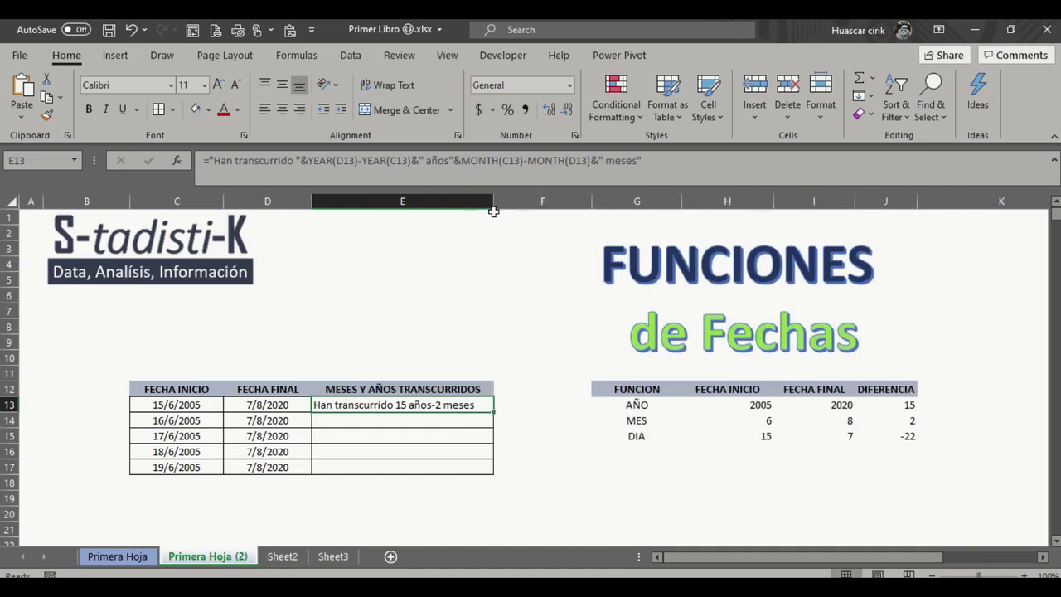
double_click(492, 411)
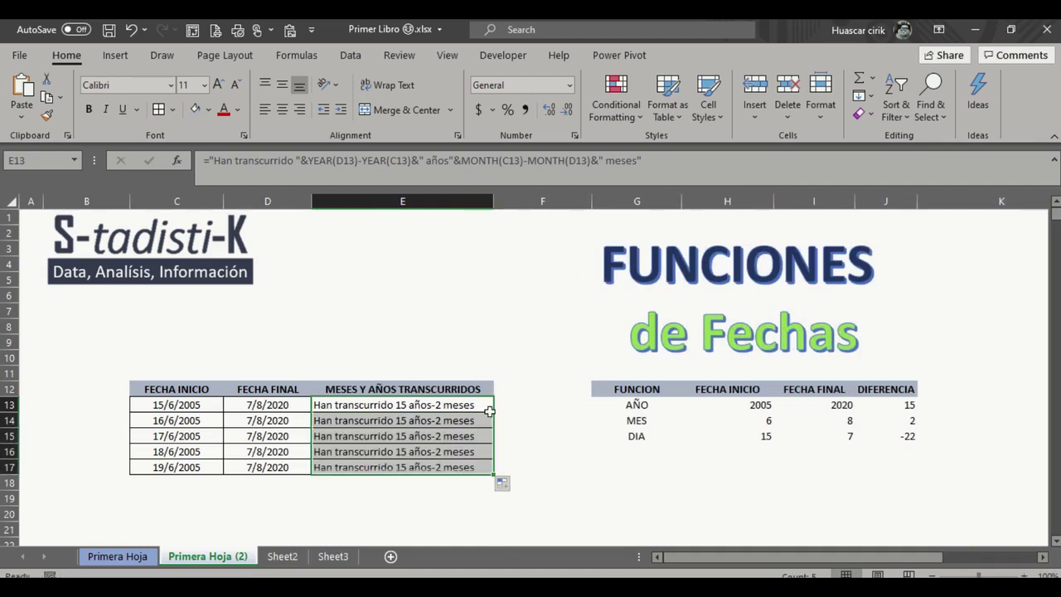
click(453, 440)
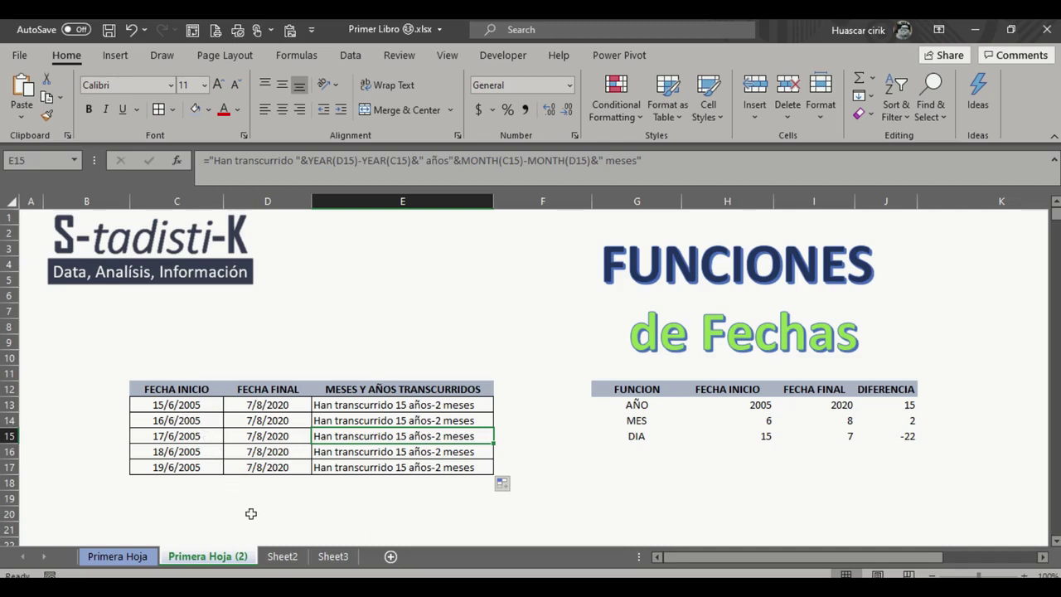
Step: Change the month of the start date in cell C14 to 10, making it 16/10/2005
click(173, 422)
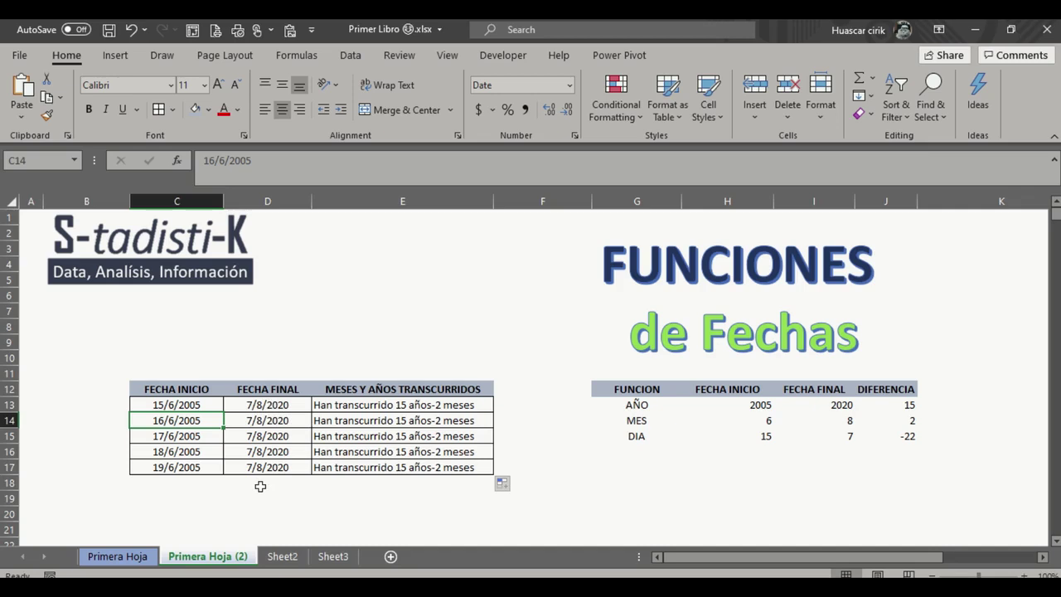
click(221, 161)
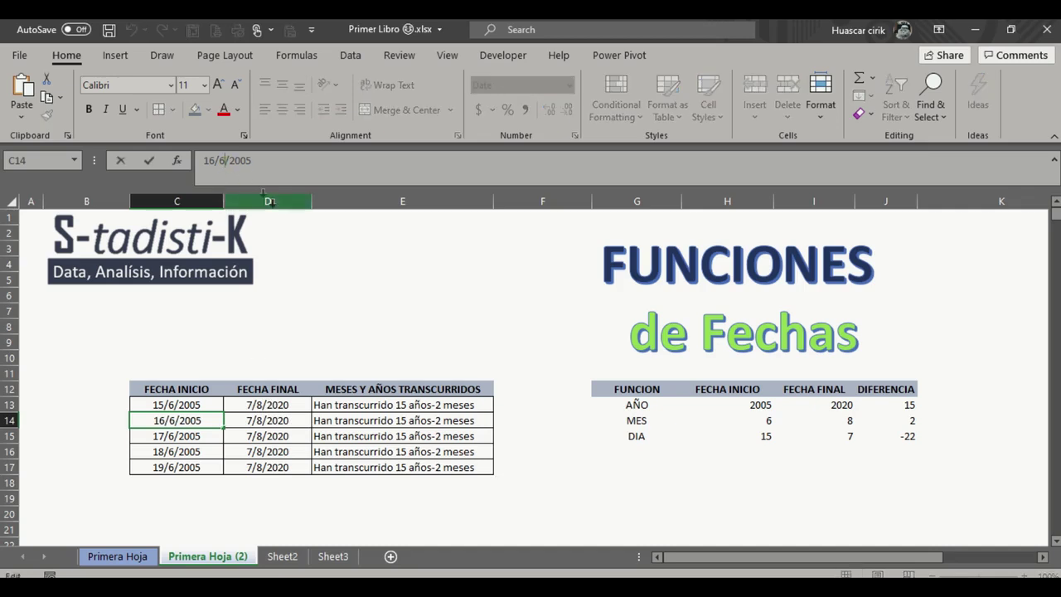
key(BackSpace)
text(10)
key(Return)
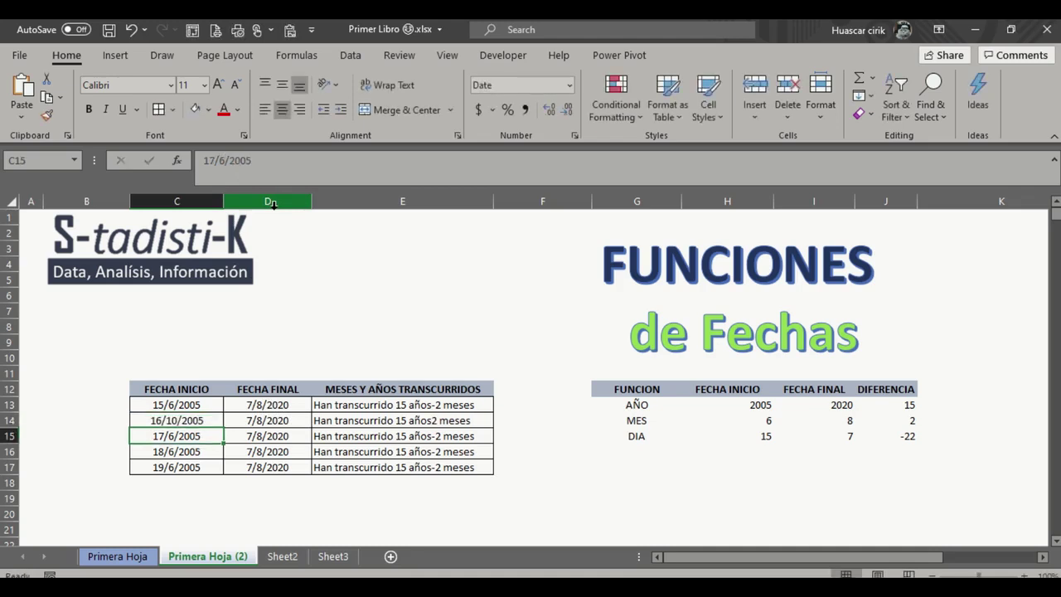
Step: Swap the MONTH references in E13's formula so it calculates MONTH(D13)-MONTH(C13)
click(397, 404)
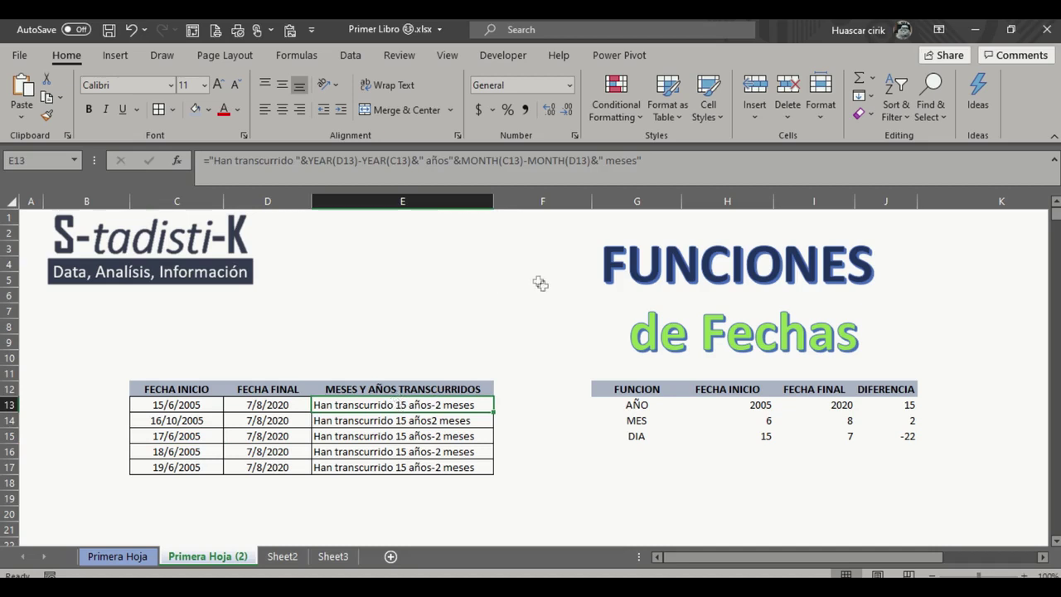
click(511, 161)
double_click(510, 161)
text(d13)
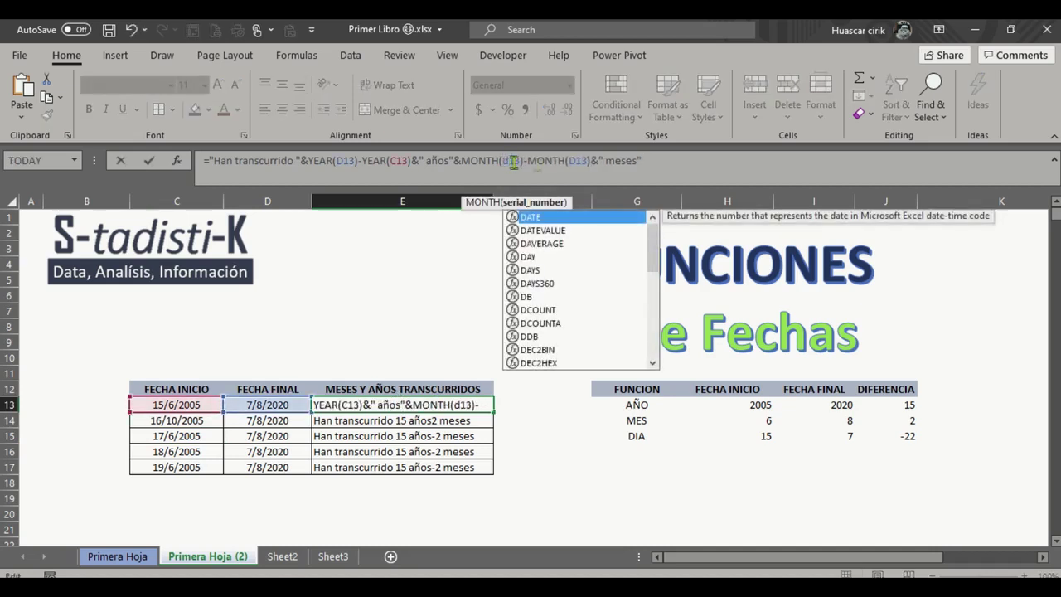
click(580, 162)
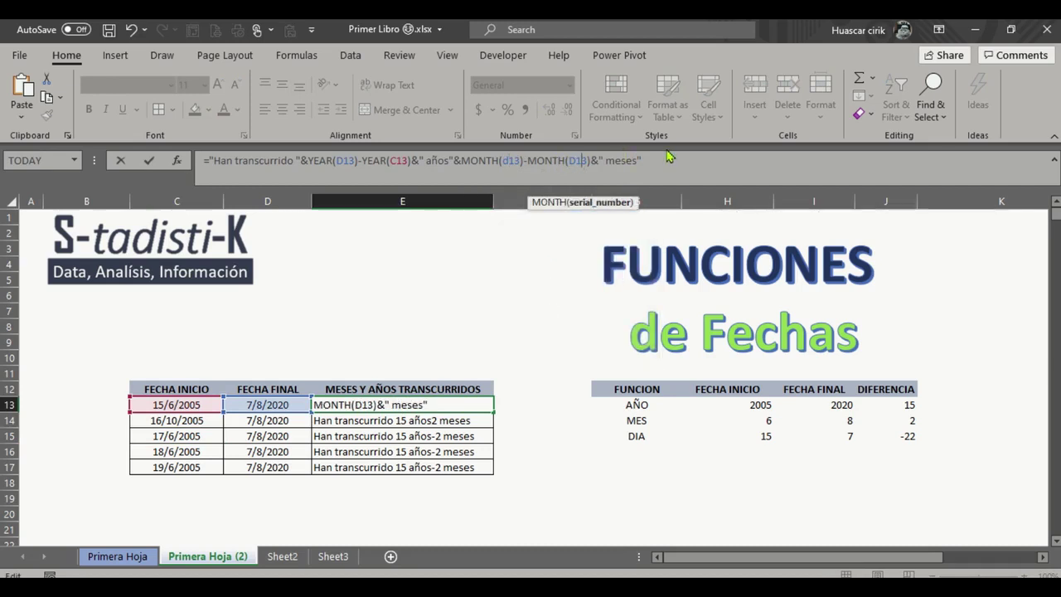
key(BackSpace)
text(c)
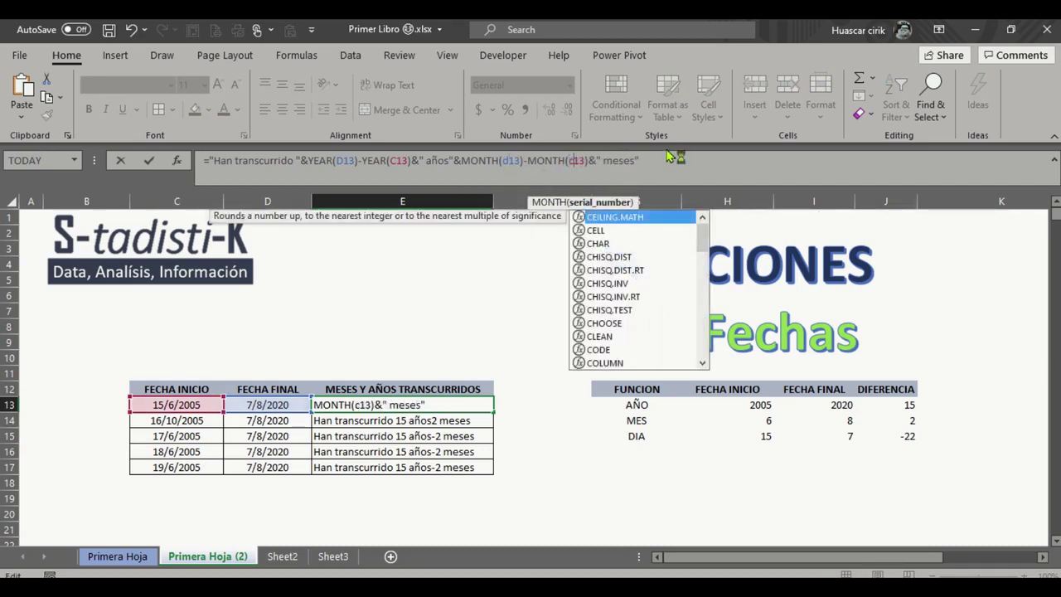
key(Return)
Step: Insert " "& before MONTH(D13) in E13's formula to separate years from months, and fill the formula down through E17
click(456, 405)
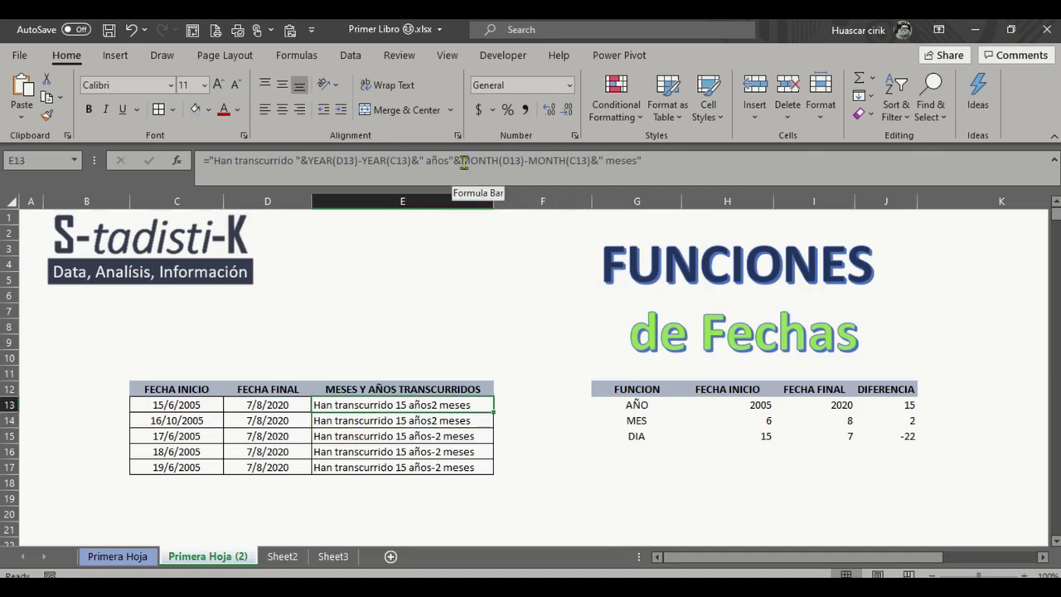
click(463, 162)
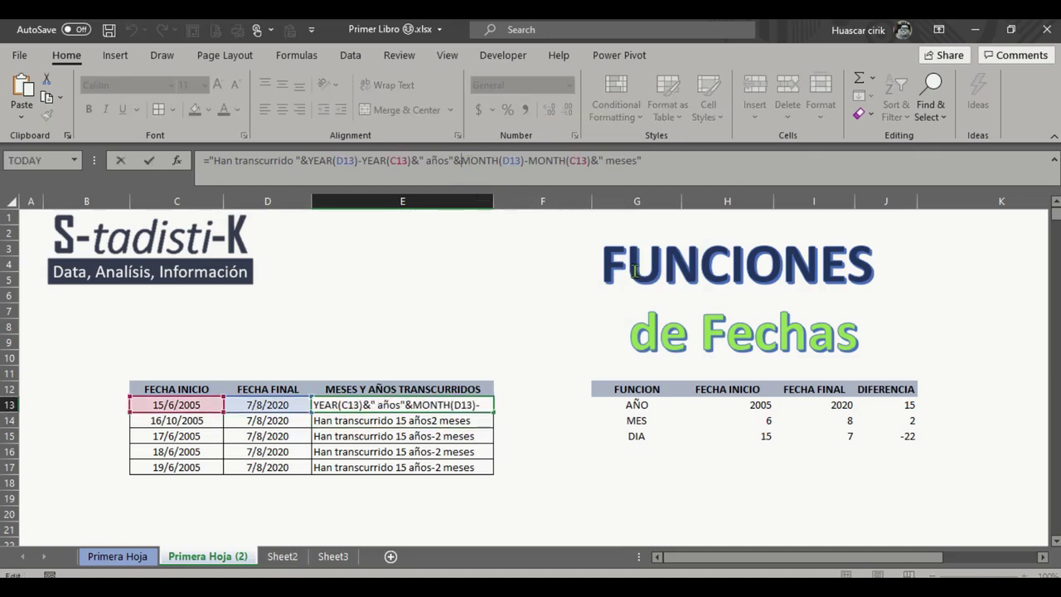
text(" ")
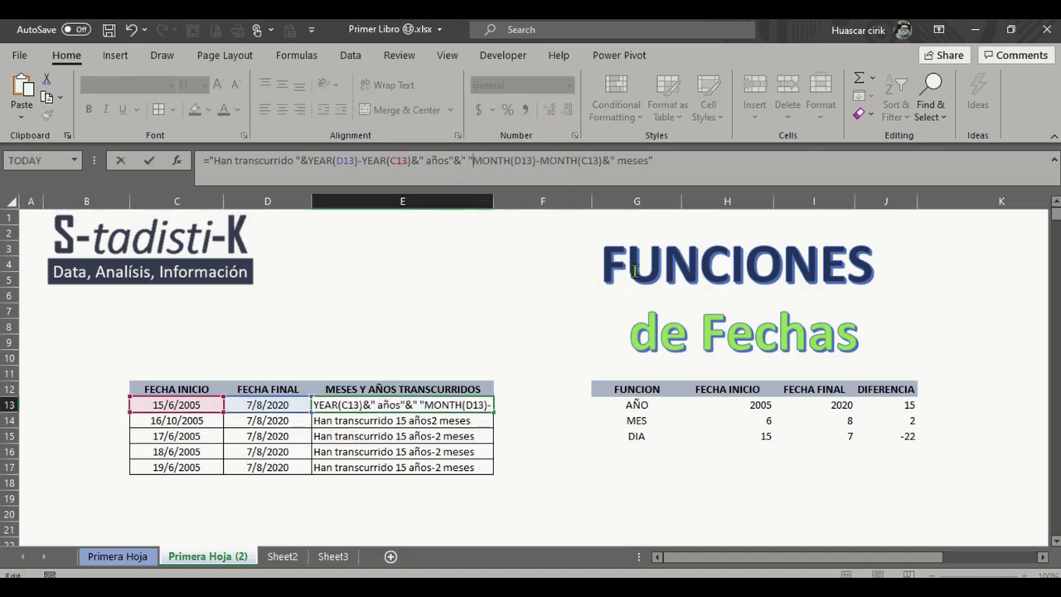
text(&)
key(ctrl+Return)
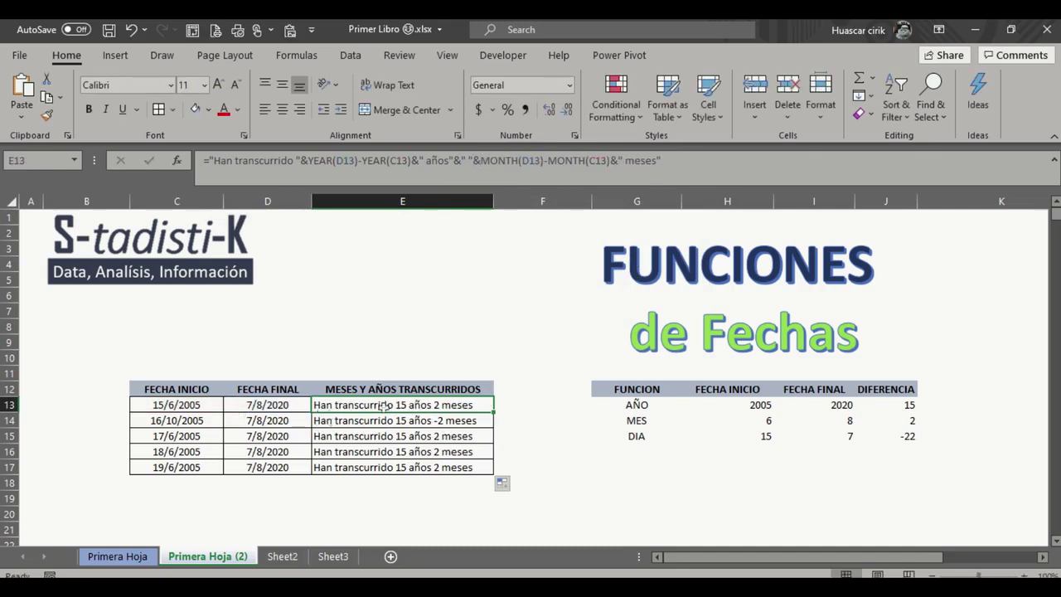
click(401, 419)
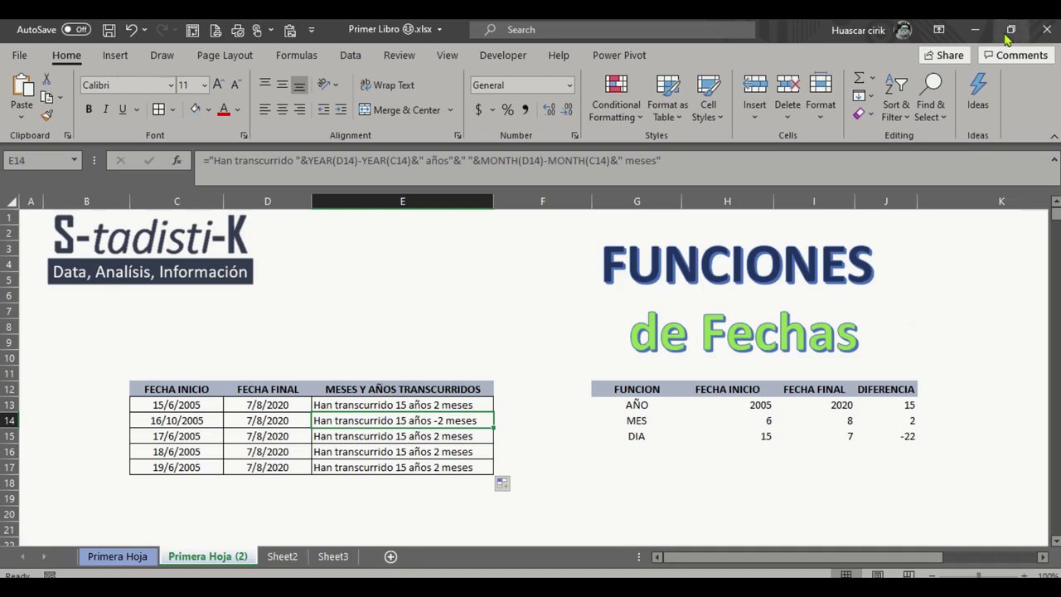
click(639, 21)
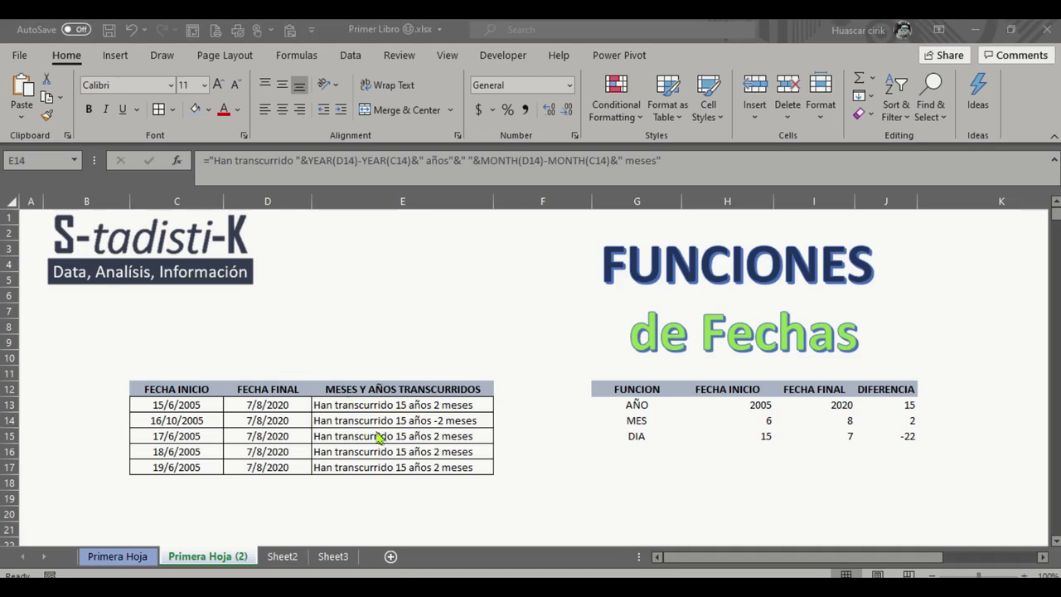
click(390, 405)
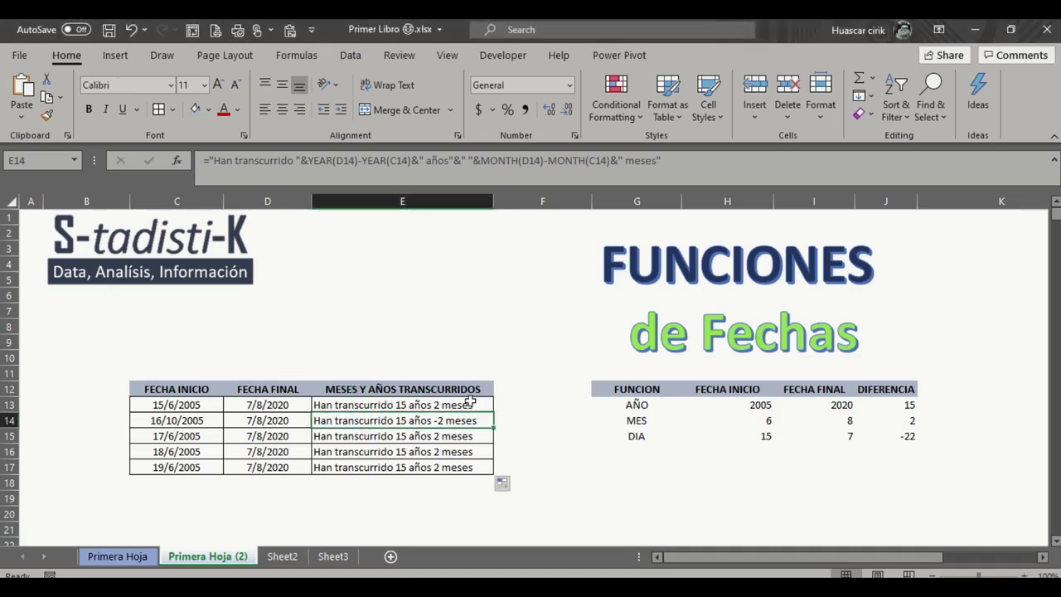
click(469, 402)
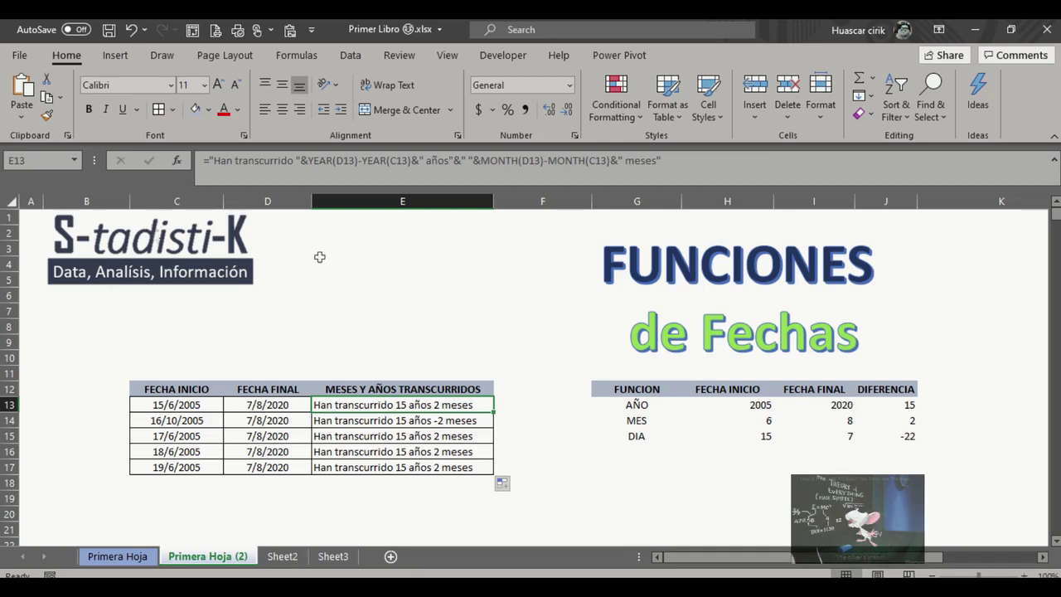
click(162, 409)
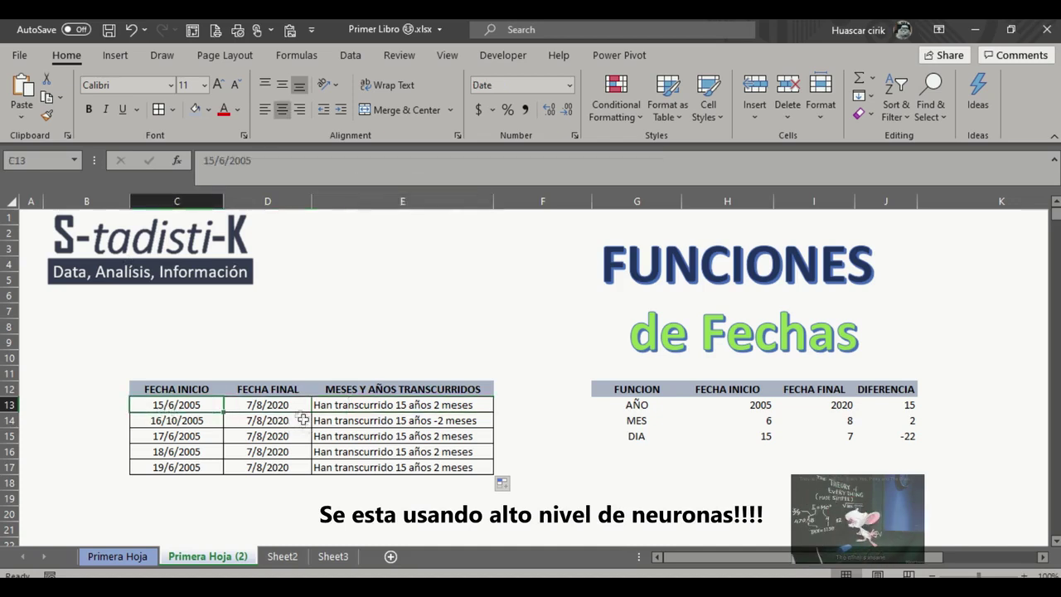
click(282, 404)
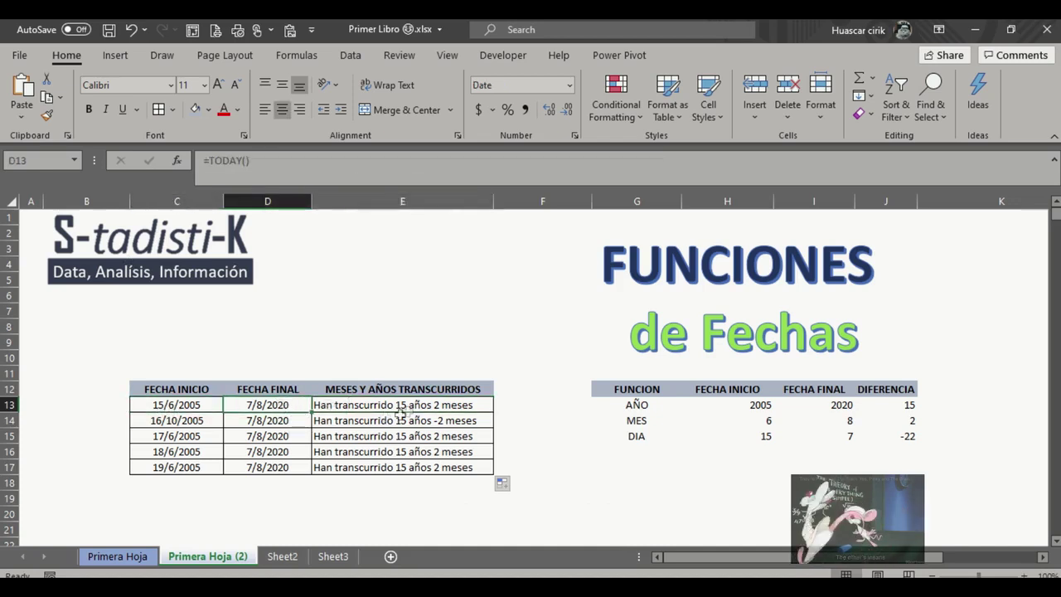
click(435, 405)
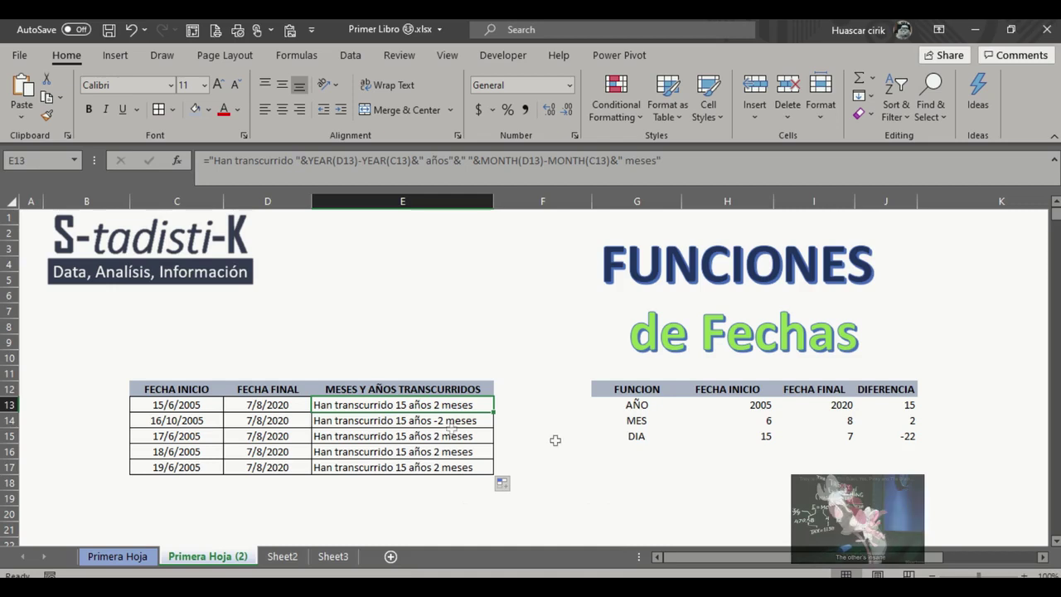
click(191, 422)
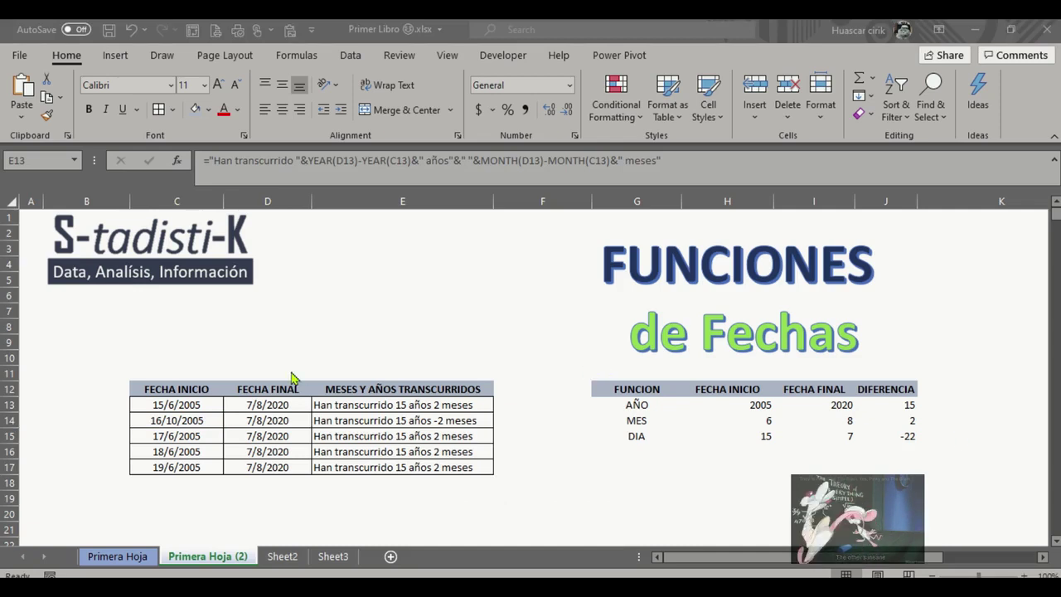
Step: Copy the YEAR(D13)-YEAR(C13) part of E13's formula and enter it as a separate formula in cell E7
click(353, 406)
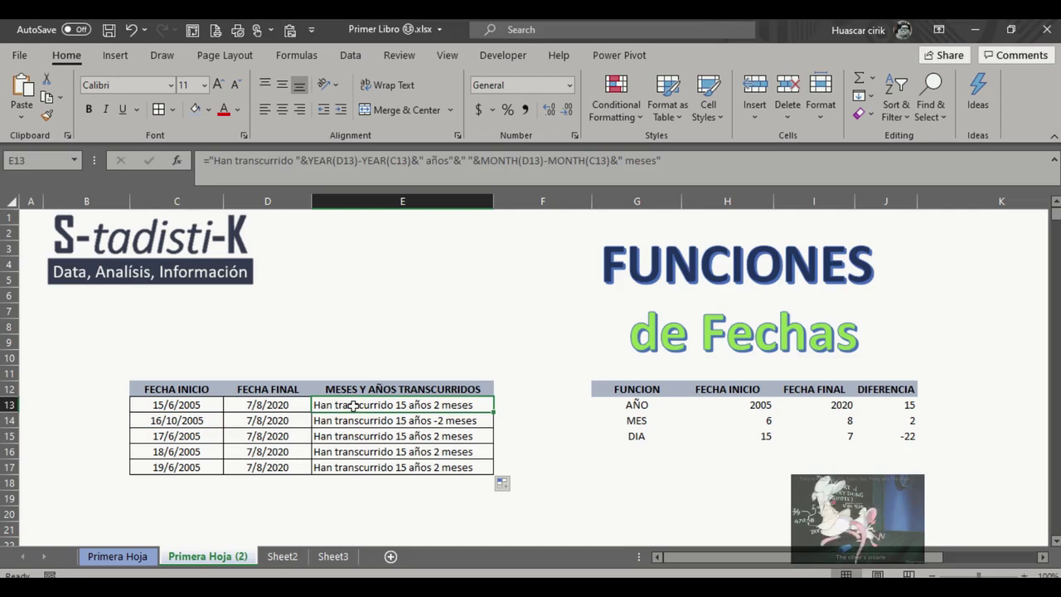
click(412, 161)
drag(411, 161, 311, 161)
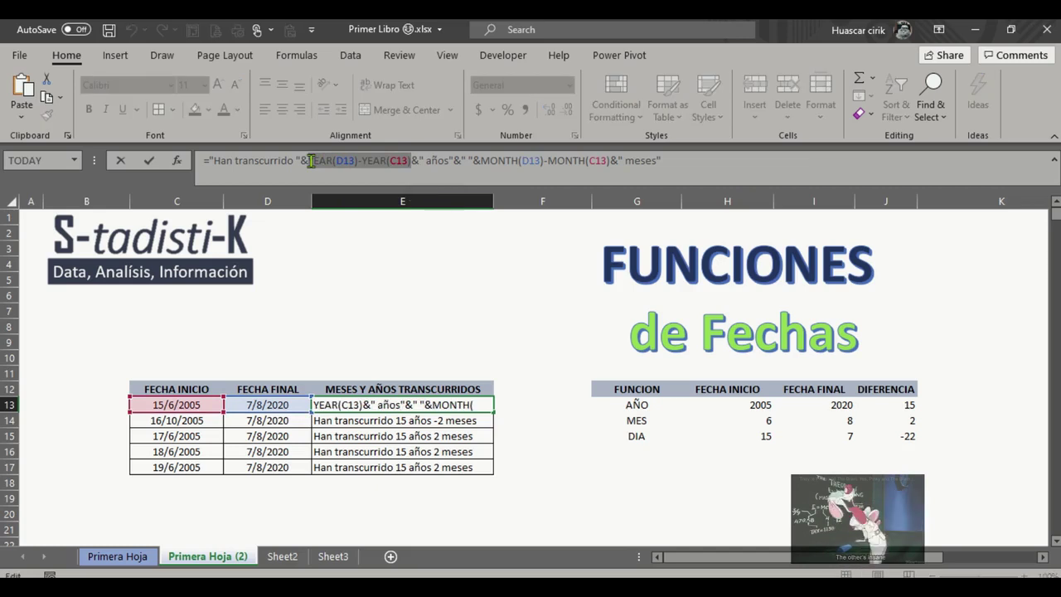
key(Return)
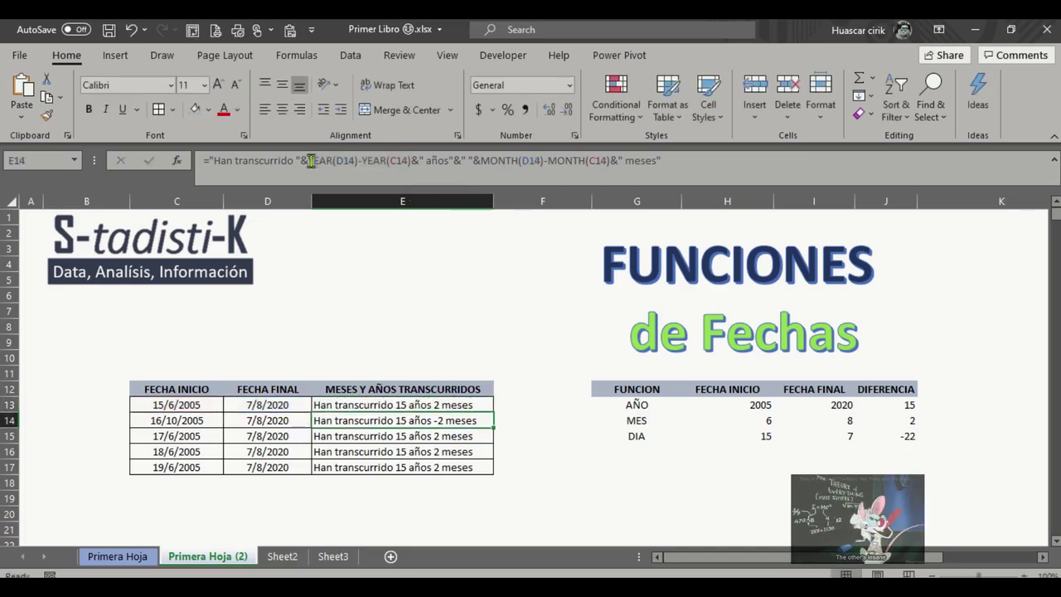
click(348, 305)
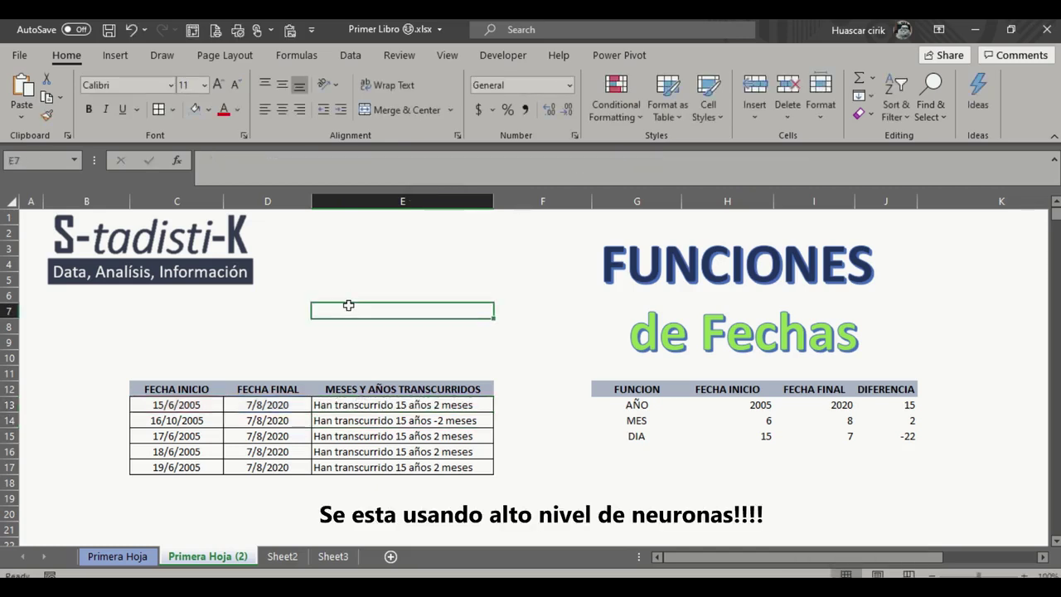
text(=YEAR(D13)-YEAR(C13))
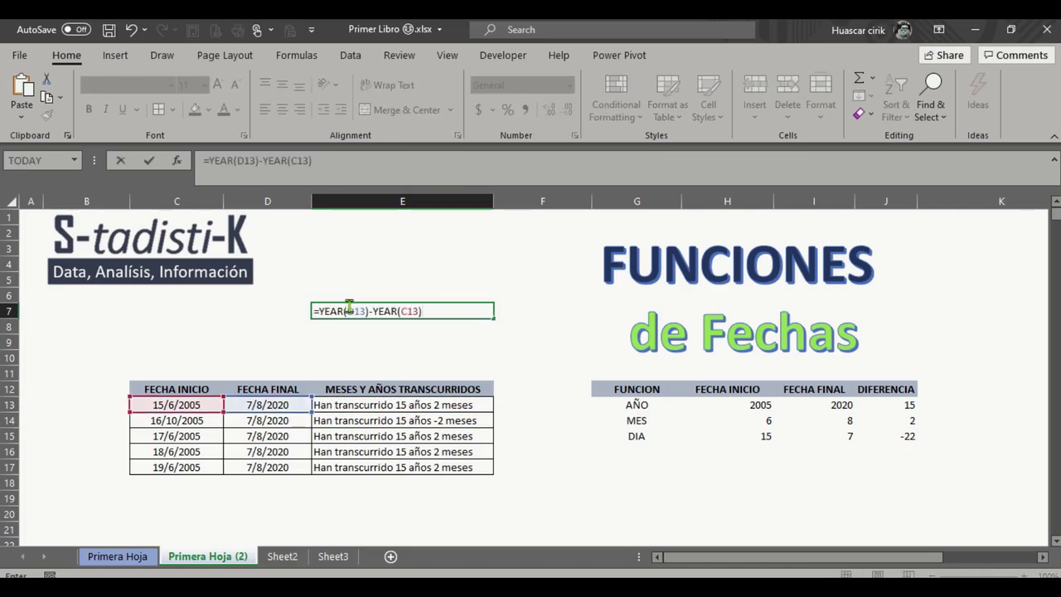
key(Return)
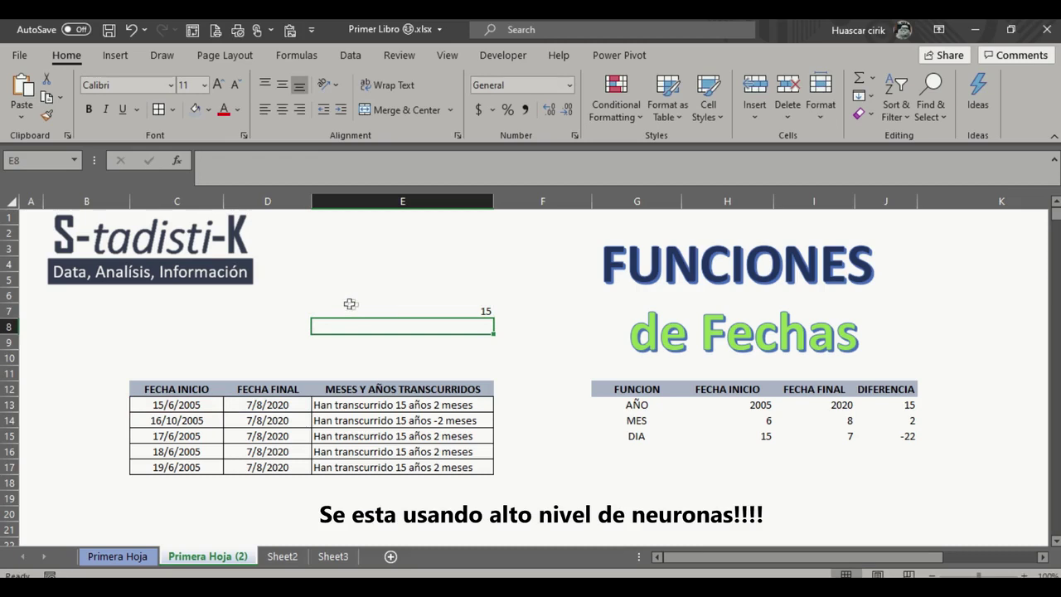
Step: Copy the MONTH(D13)-MONTH(C13) part of E13's formula and leave the cell without editing it
click(380, 305)
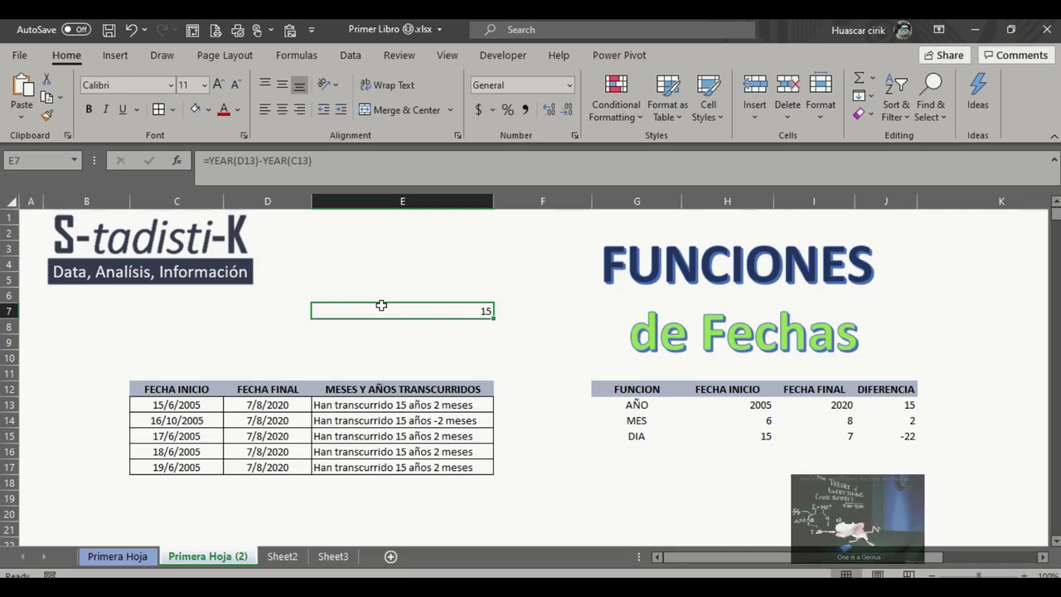
click(401, 406)
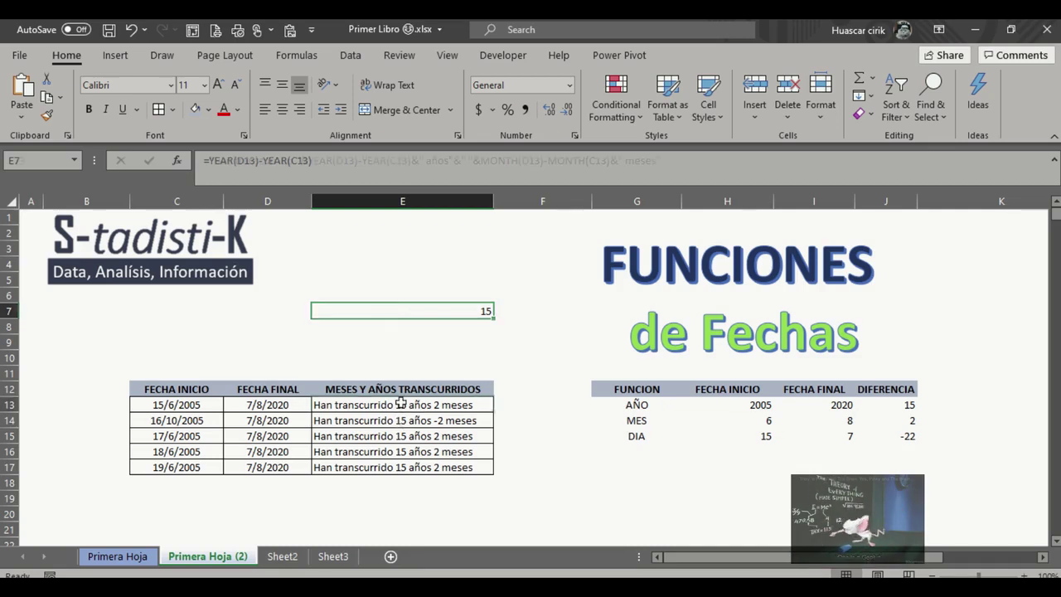
click(484, 162)
drag(481, 161, 612, 170)
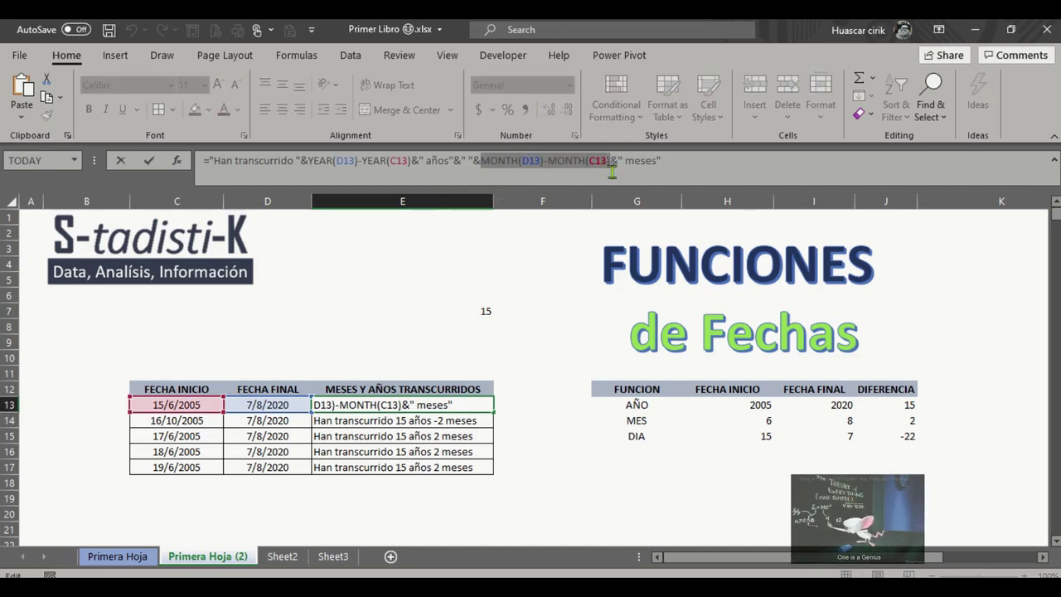
click(449, 309)
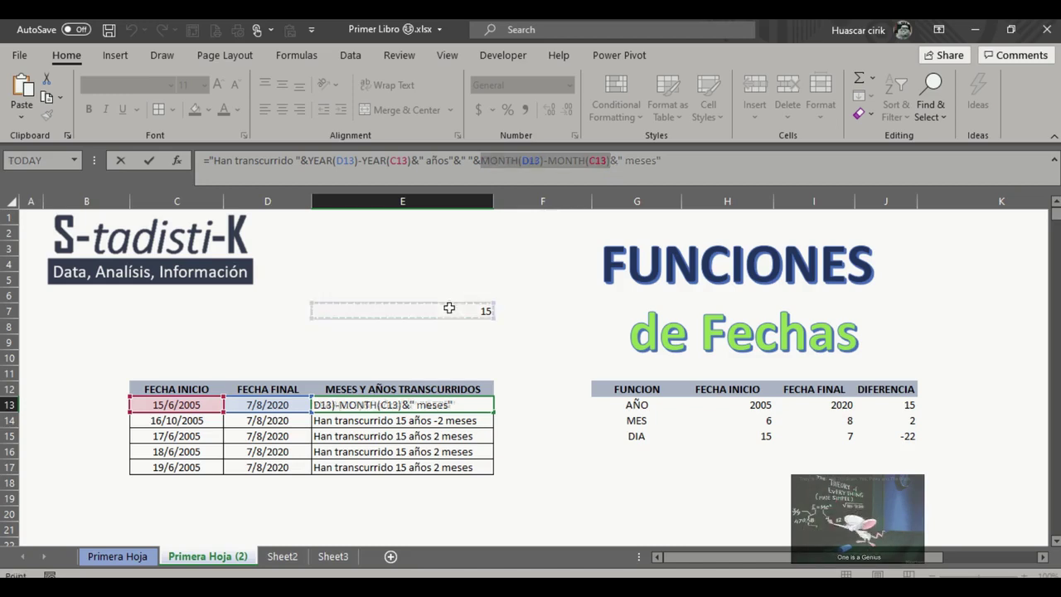
key(Escape)
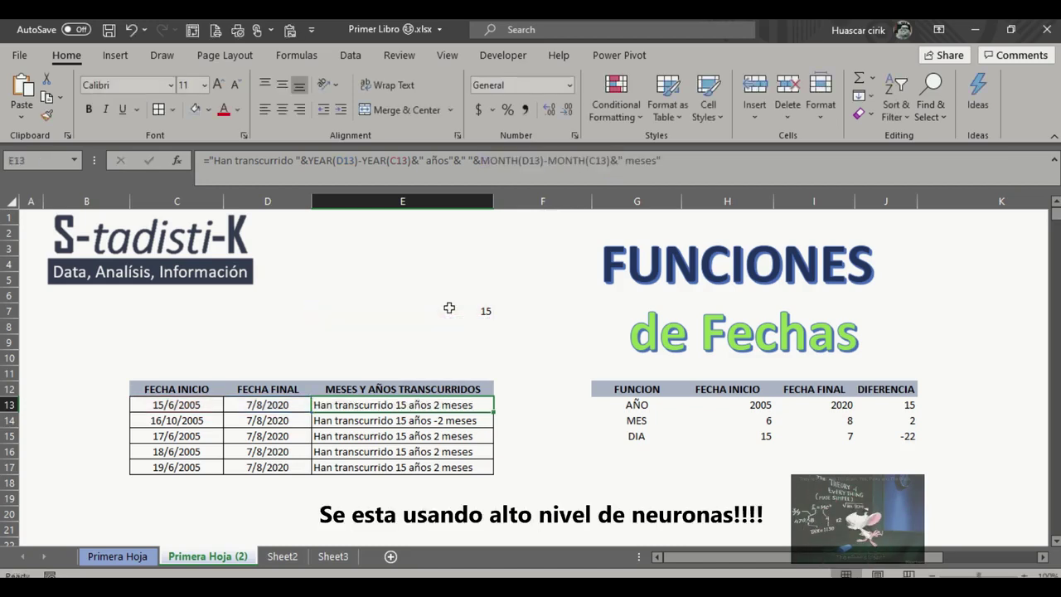
Step: Begin an IF in E7's formula with the test MONTH(D13)>MONTH(C13), keeping YEAR(D13)-YEAR(C13) as the value if true
click(449, 308)
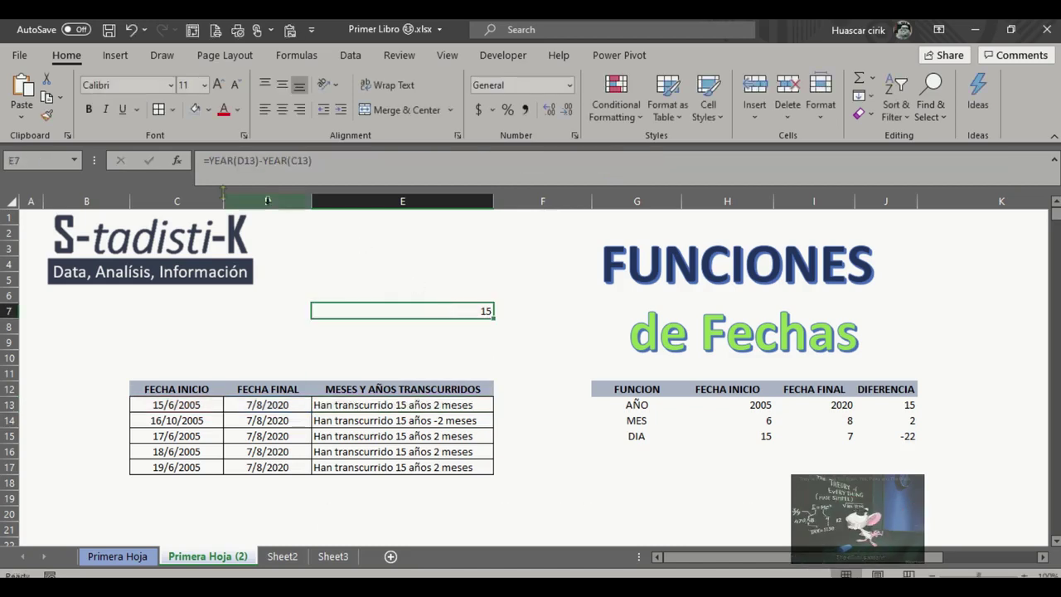
click(209, 164)
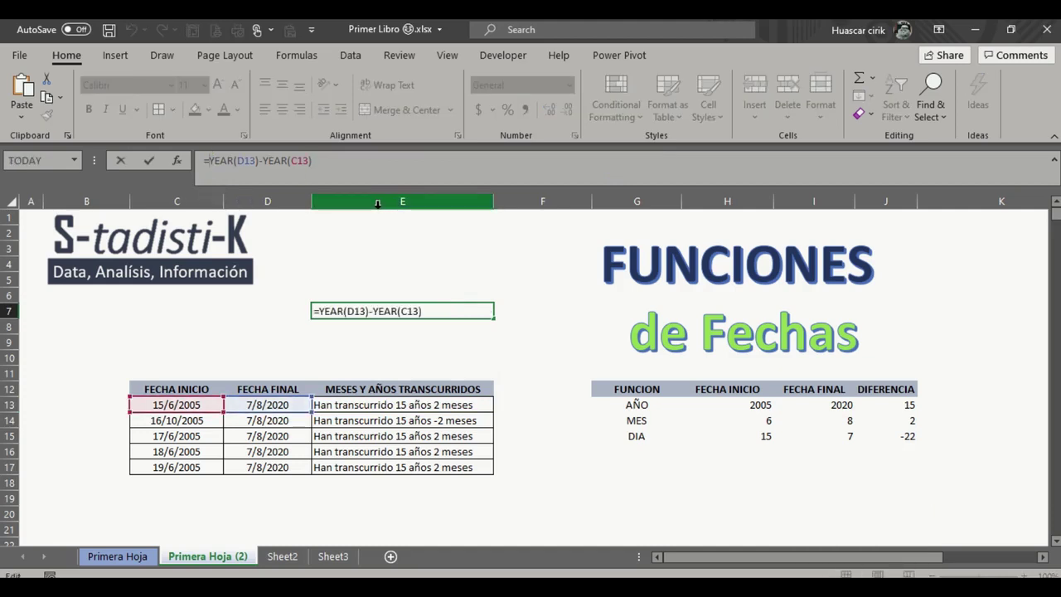
text(if()
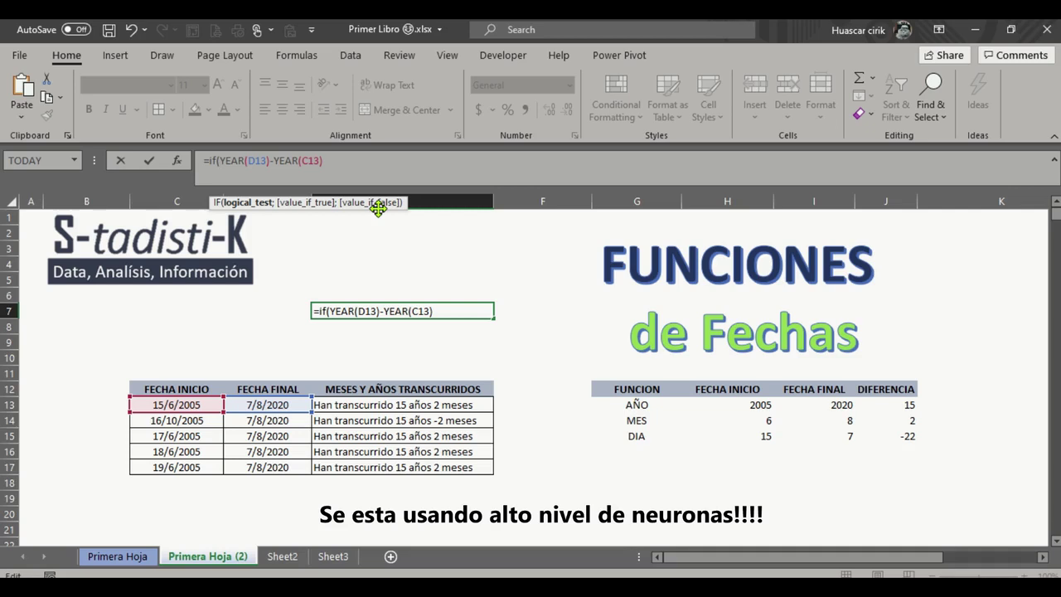
key(ctrl+v)
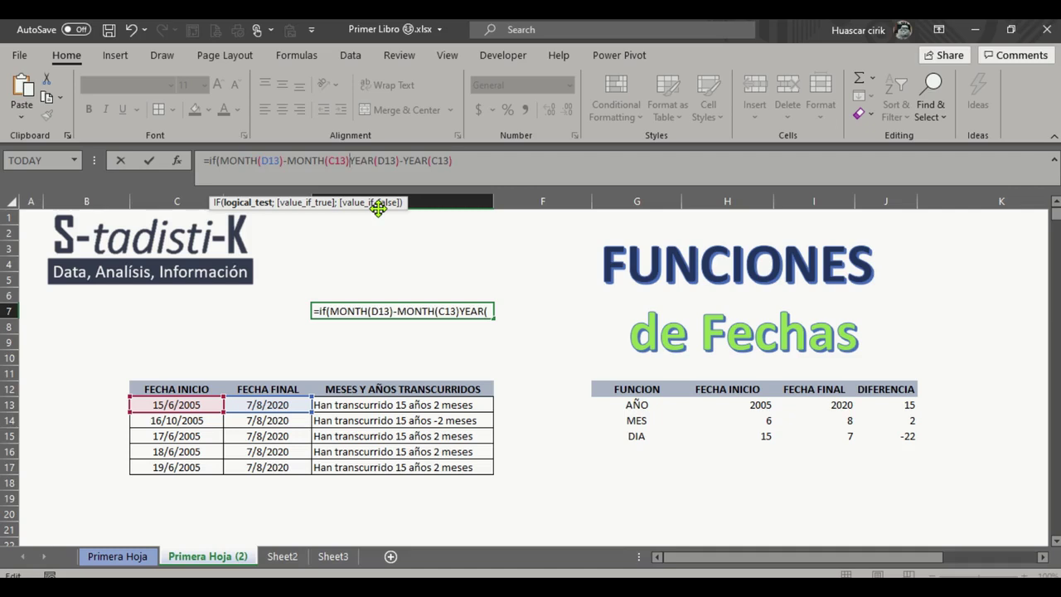
click(290, 162)
key(BackSpace)
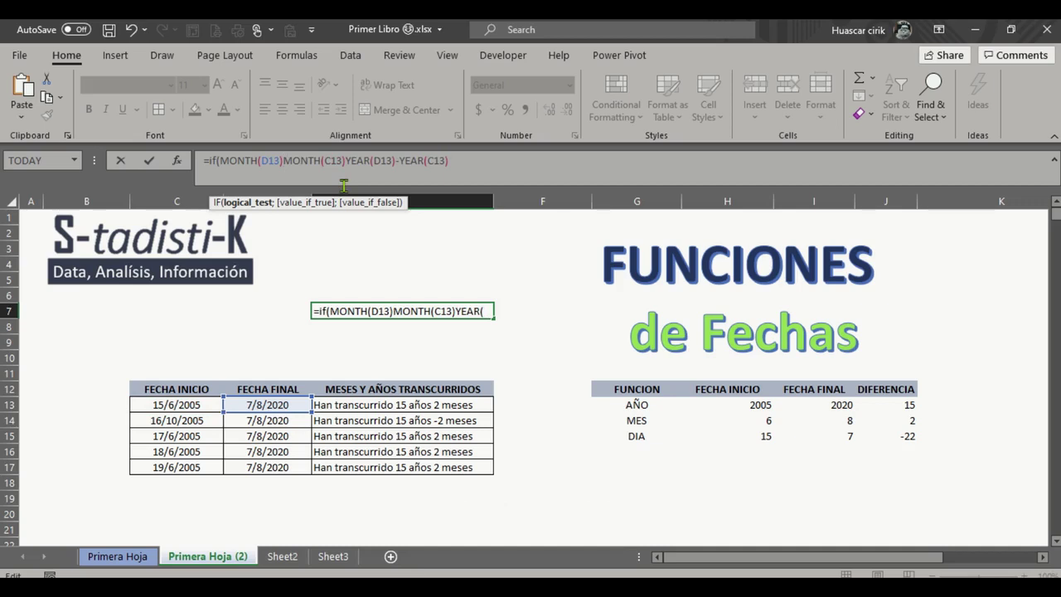
text(>)
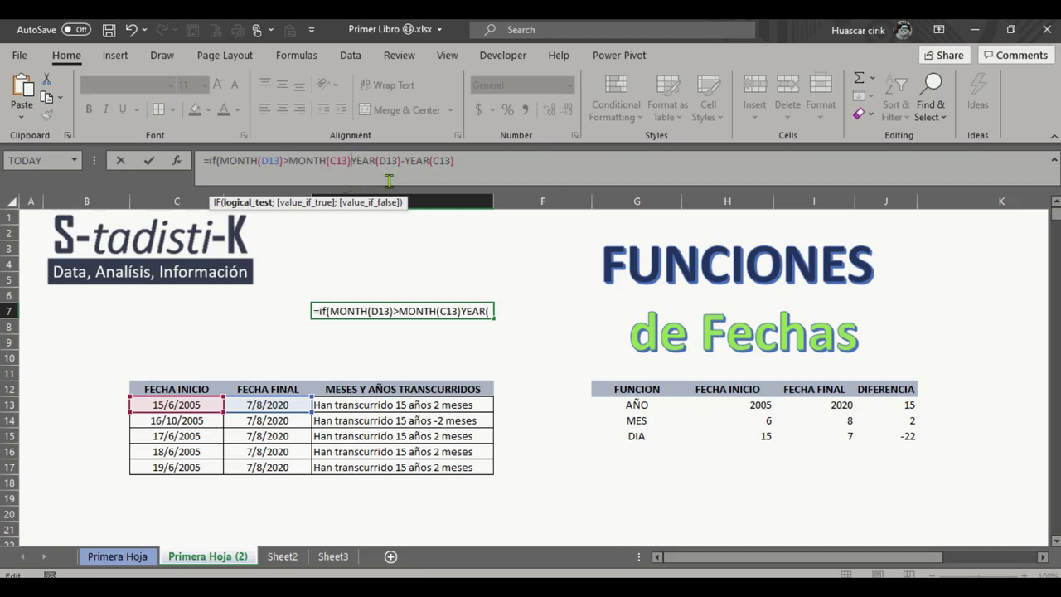
text(;)
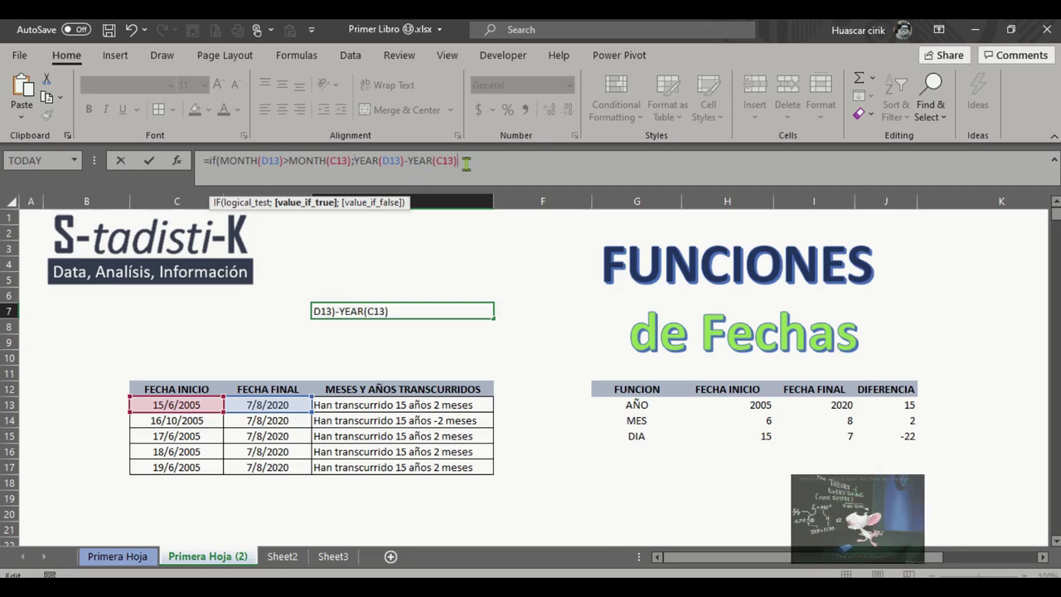
Step: Add the copied year expression without its minus sign as E7's value if false, and accept the suggested correction to YEAR(D13)*YEAR(C13)
text(;)
drag(459, 160, 355, 162)
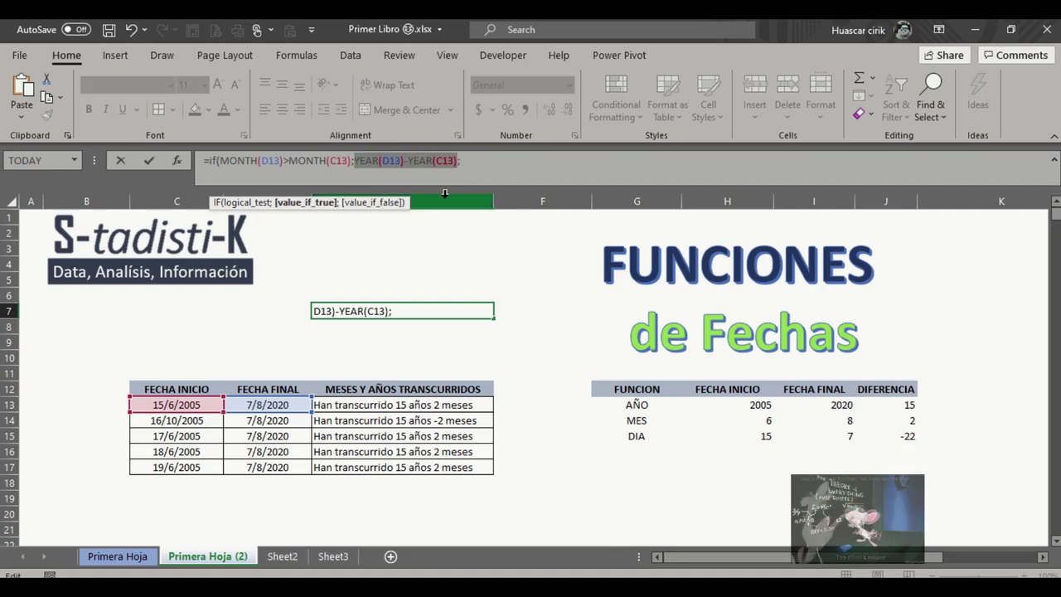
click(485, 166)
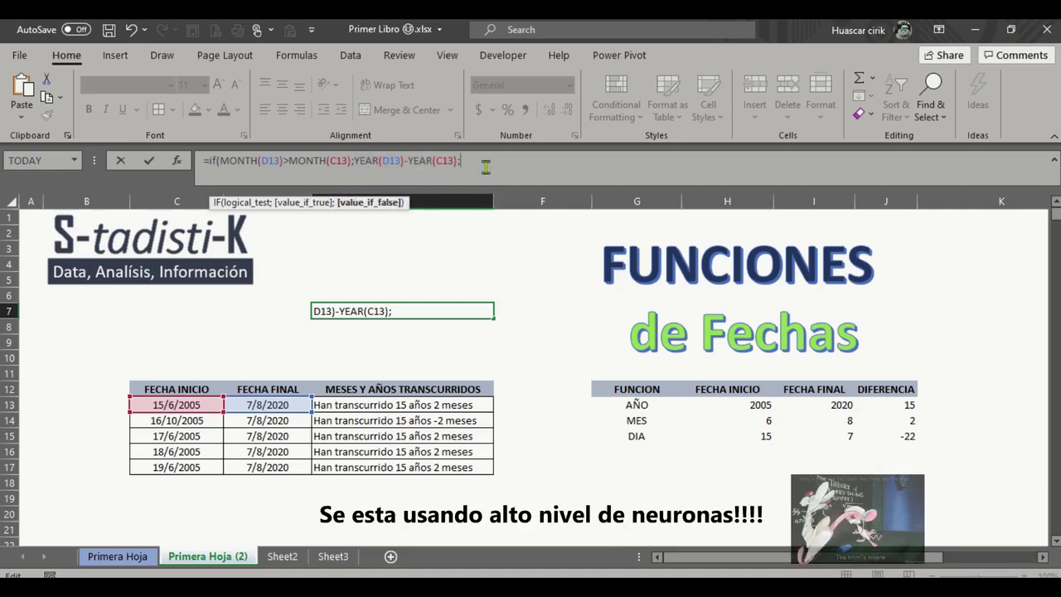
key(ctrl+v)
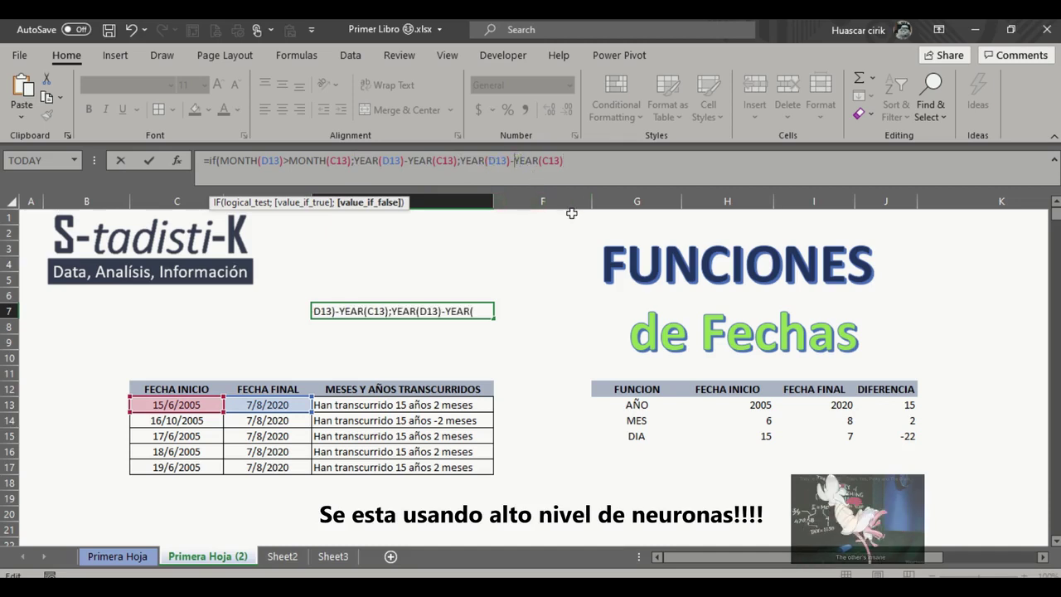
key(BackSpace)
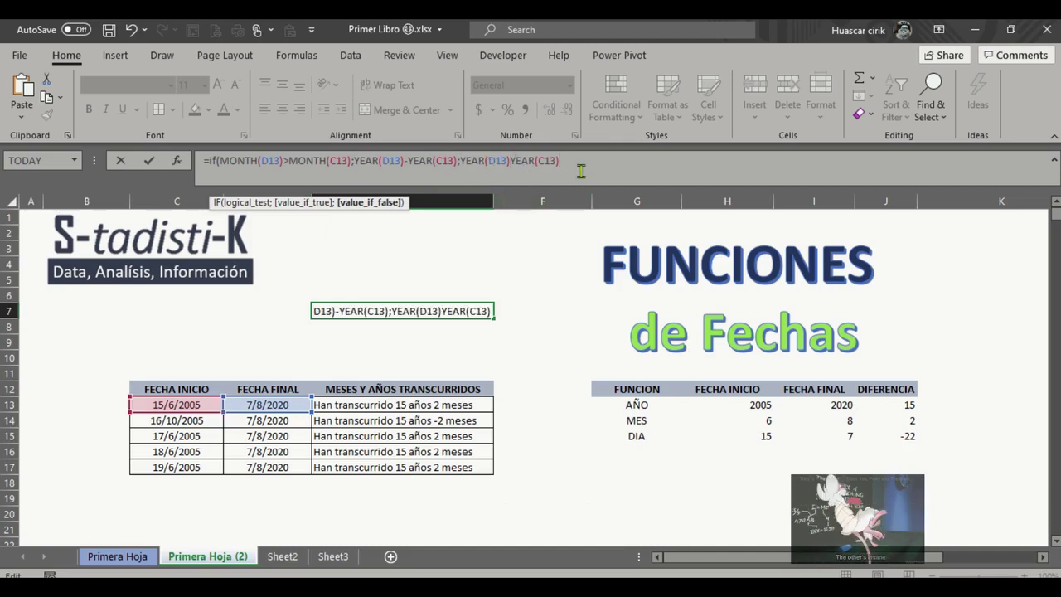
key(Return)
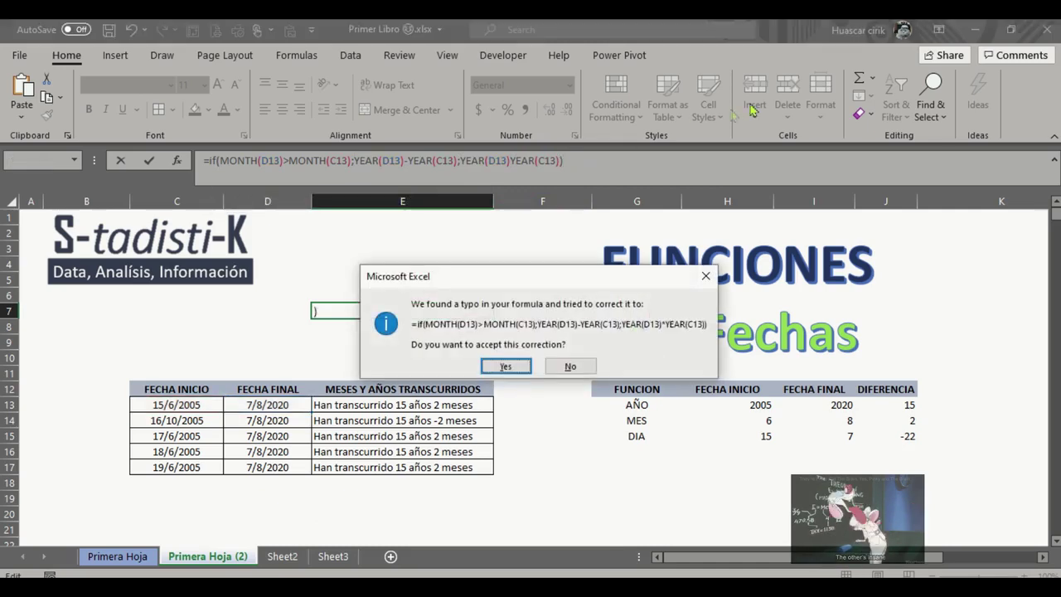
click(506, 365)
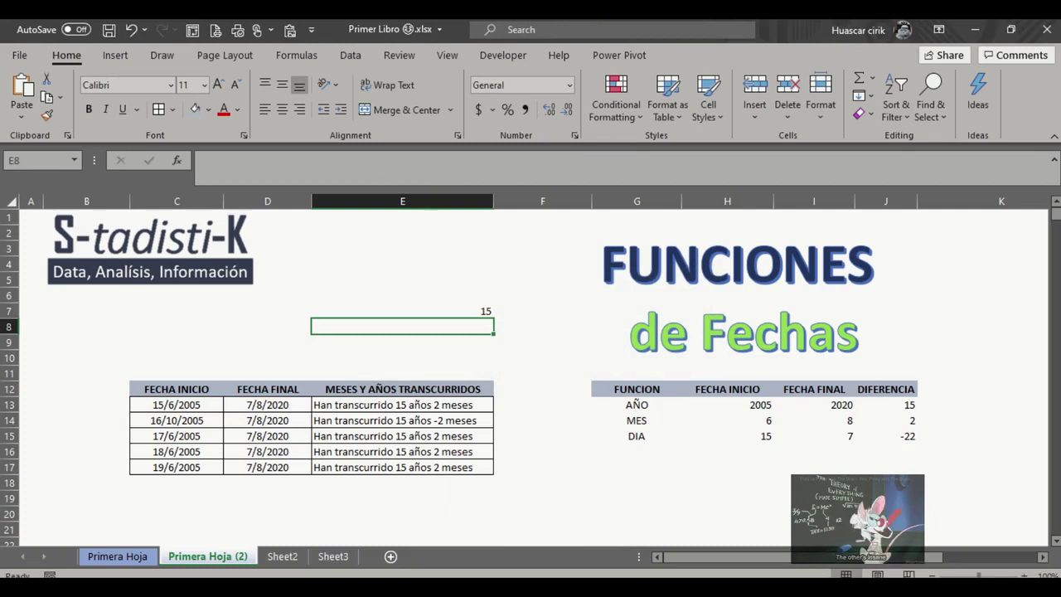
Step: Change the month of the start date in cell C13 to 10, making it 15/10/2005
key(Up)
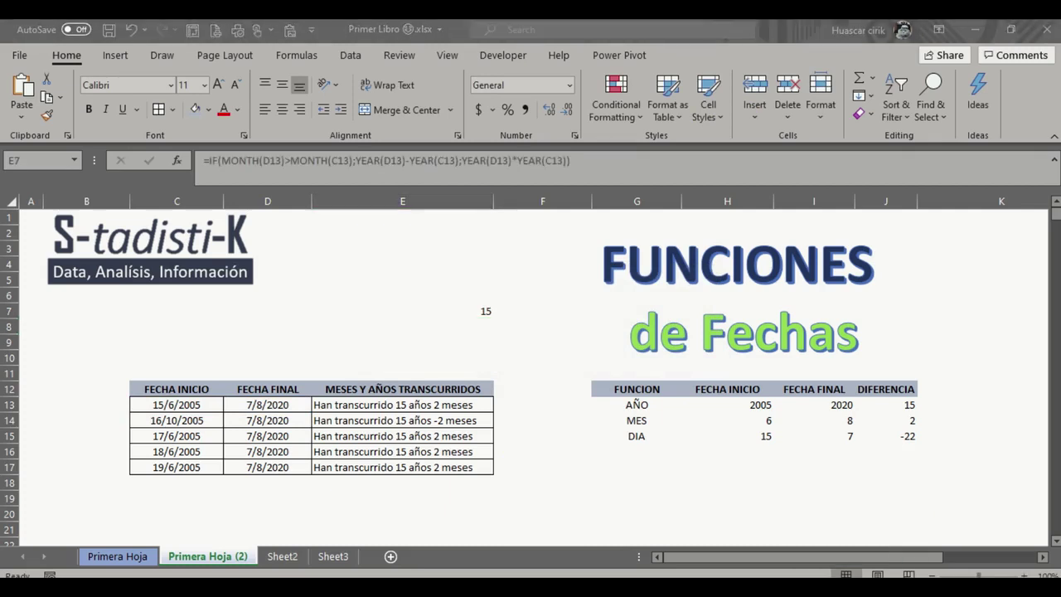
click(257, 403)
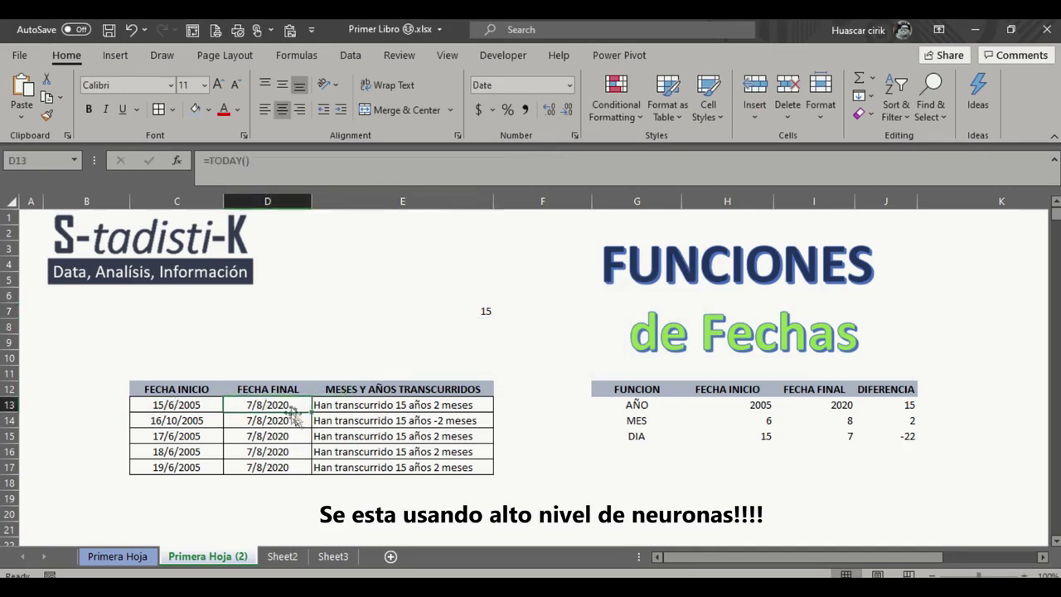
click(195, 405)
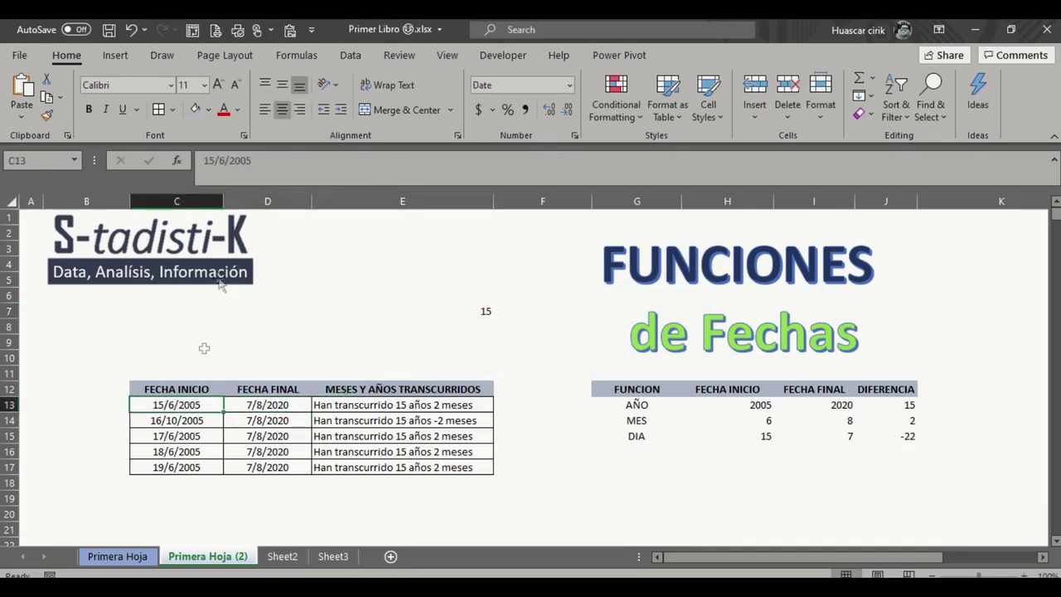
click(233, 165)
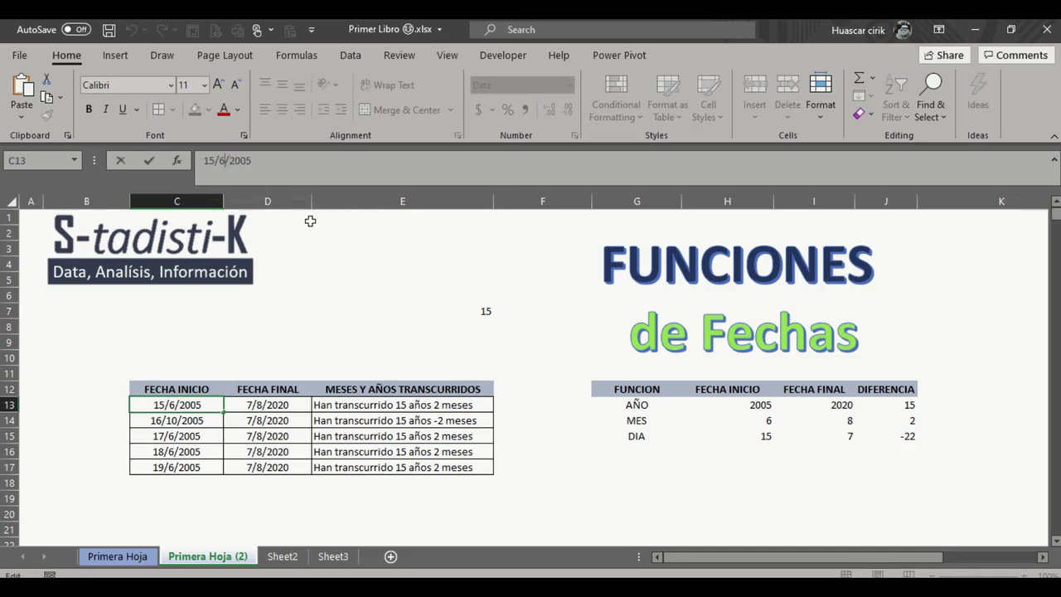
key(BackSpace)
text(10)
key(Return)
Step: Change the value if false in E7's IF formula to YEAR(D13)-YEAR(C13)-1
click(402, 311)
click(562, 166)
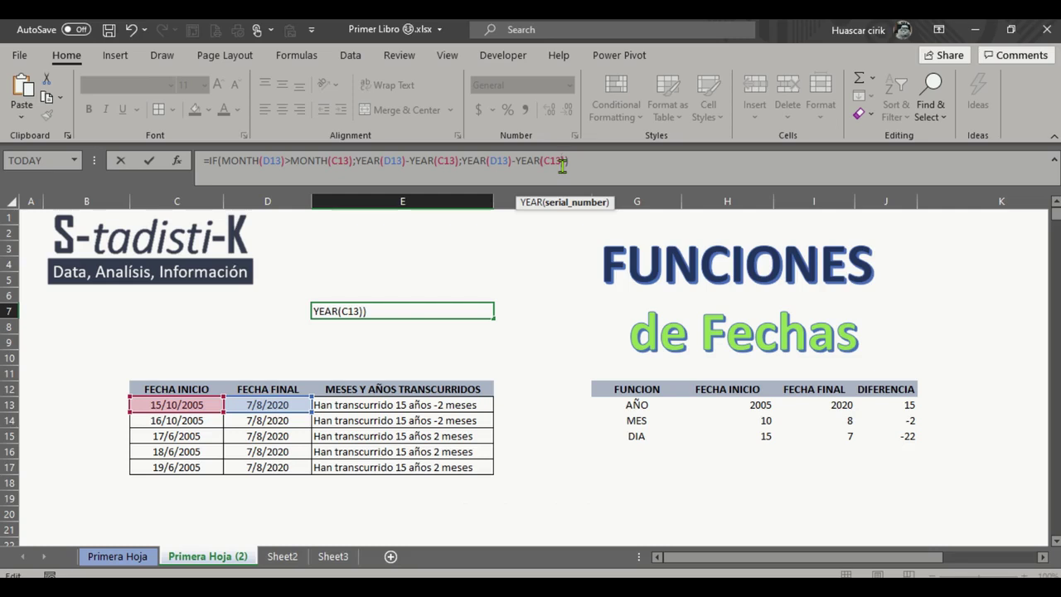
key(Right)
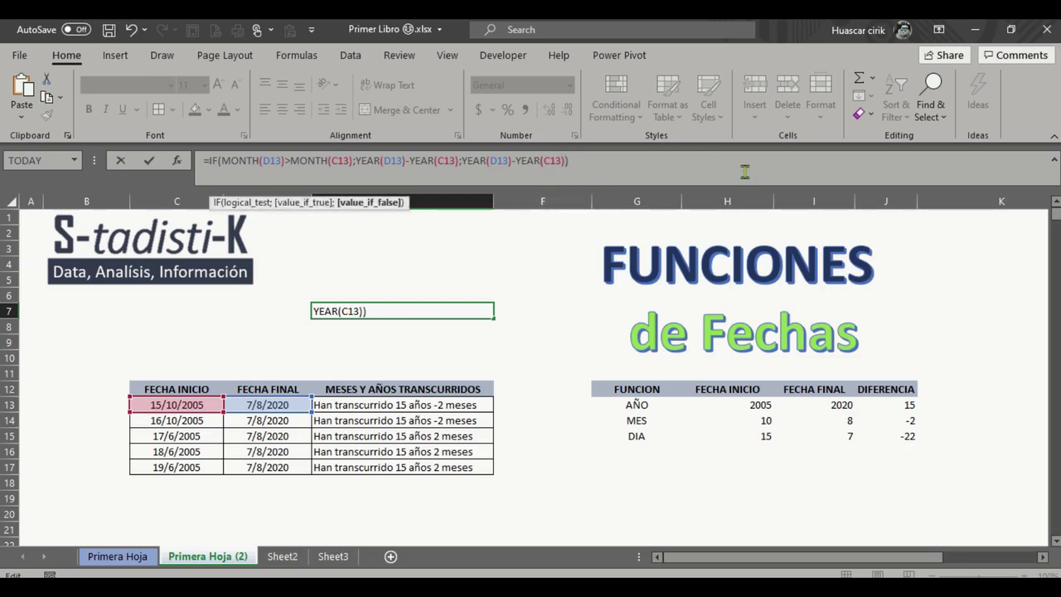
text(-1)
key(Return)
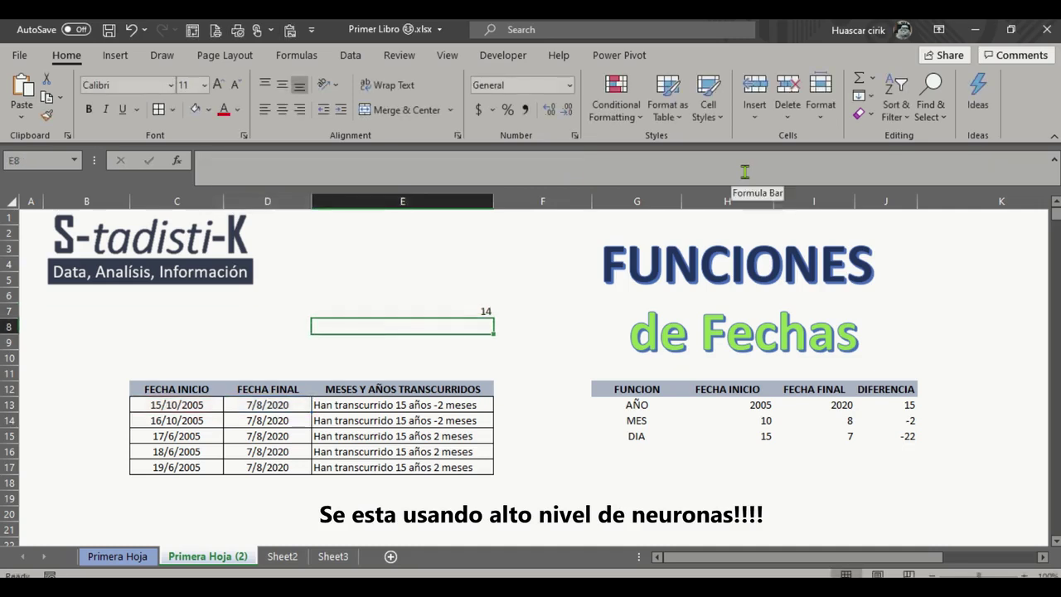
click(408, 309)
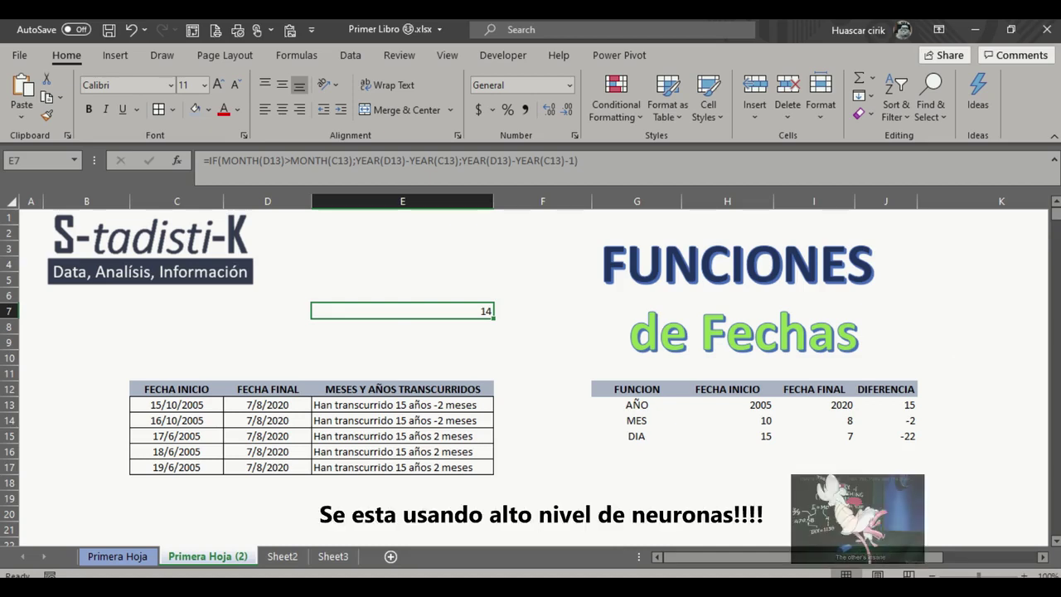
Step: Copy the IF expression from cell E7's formula without its equals sign
click(595, 163)
drag(594, 164, 203, 156)
key(ctrl+c)
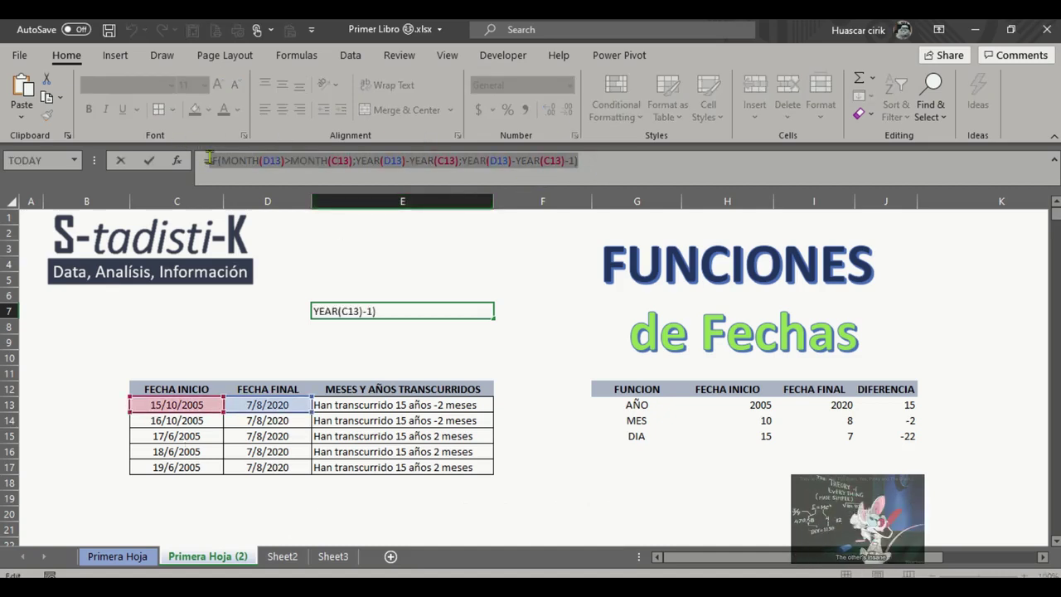
text(=)
click(367, 403)
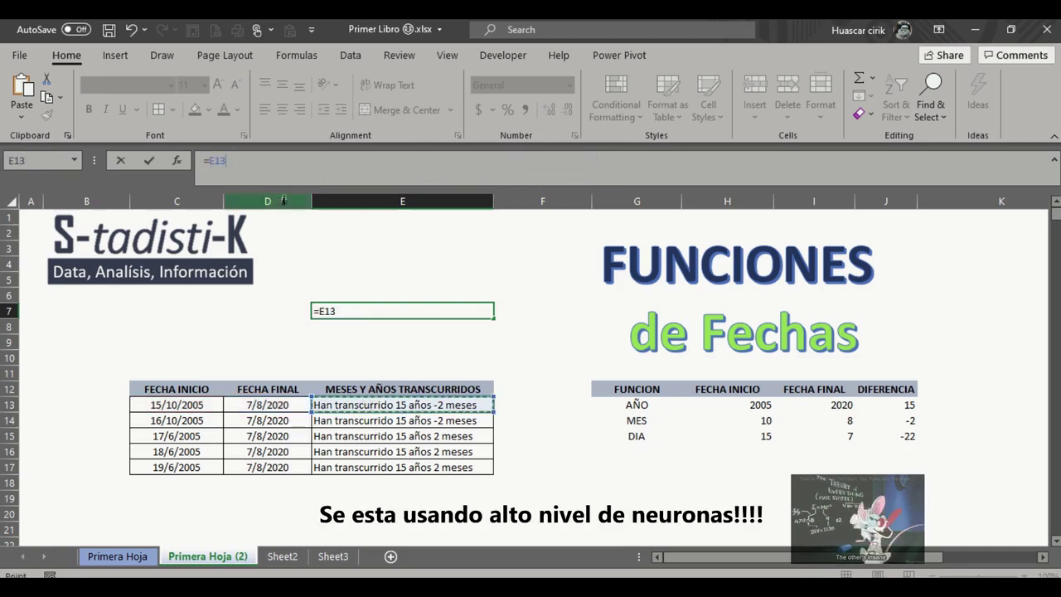
key(Escape)
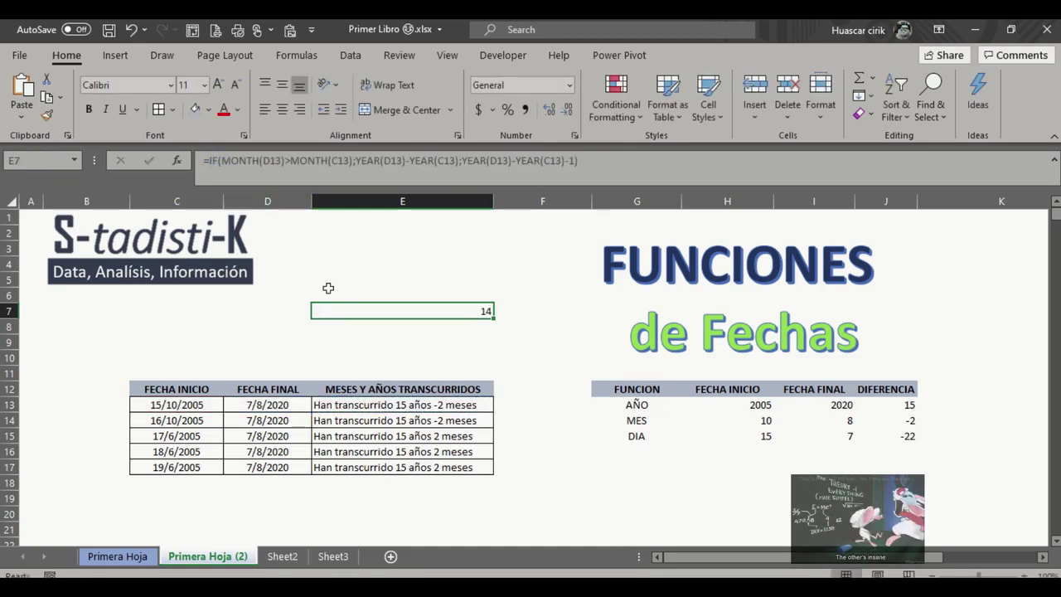
Step: Replace YEAR(D13)-YEAR(C13) in E13's text formula with the copied IF expression, and fill the formula down through E17
click(379, 406)
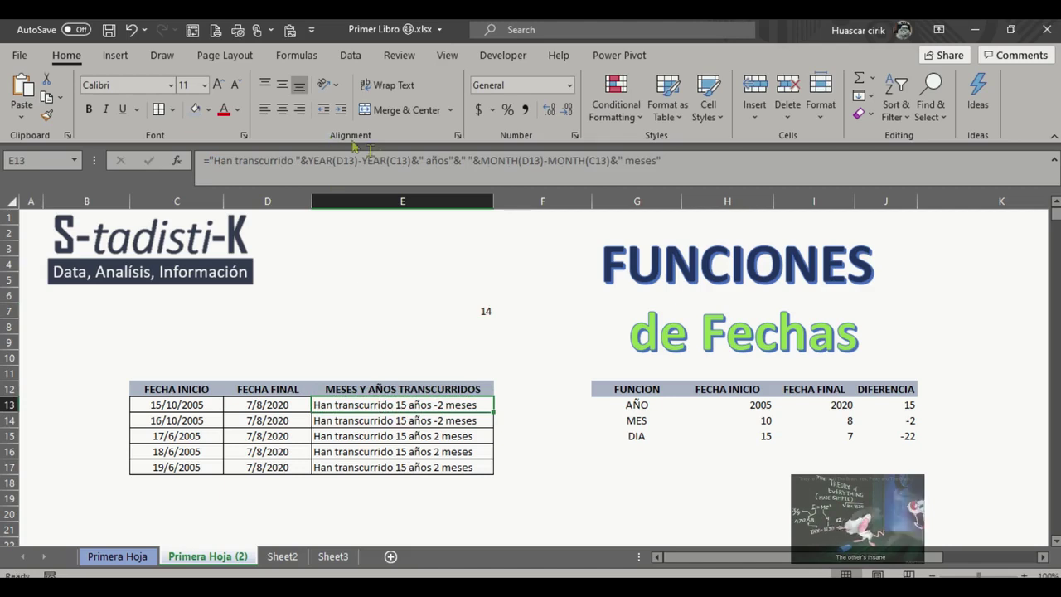
click(411, 161)
drag(411, 161, 308, 162)
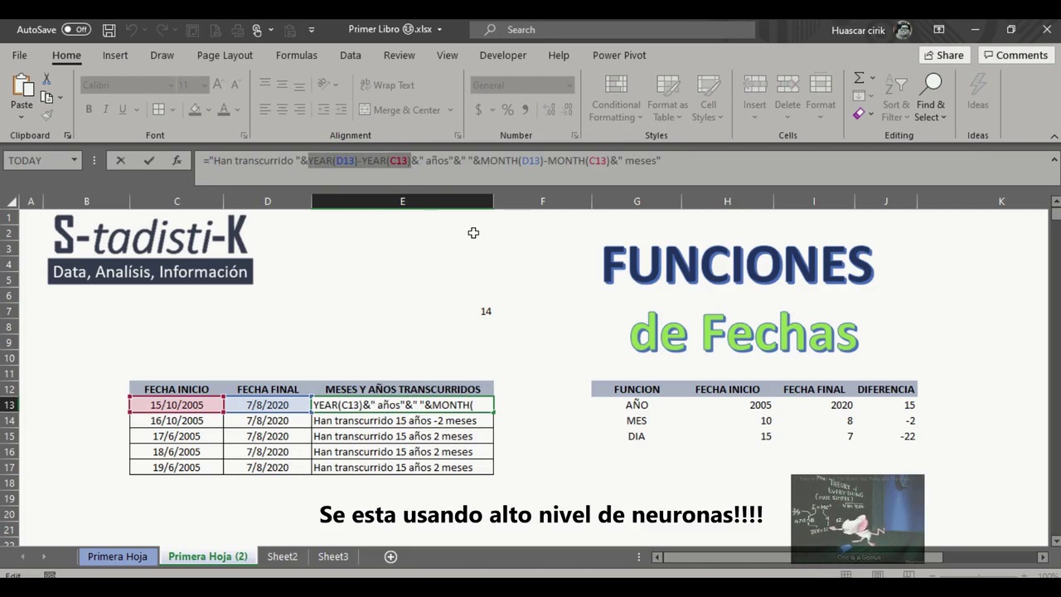
key(ctrl+v)
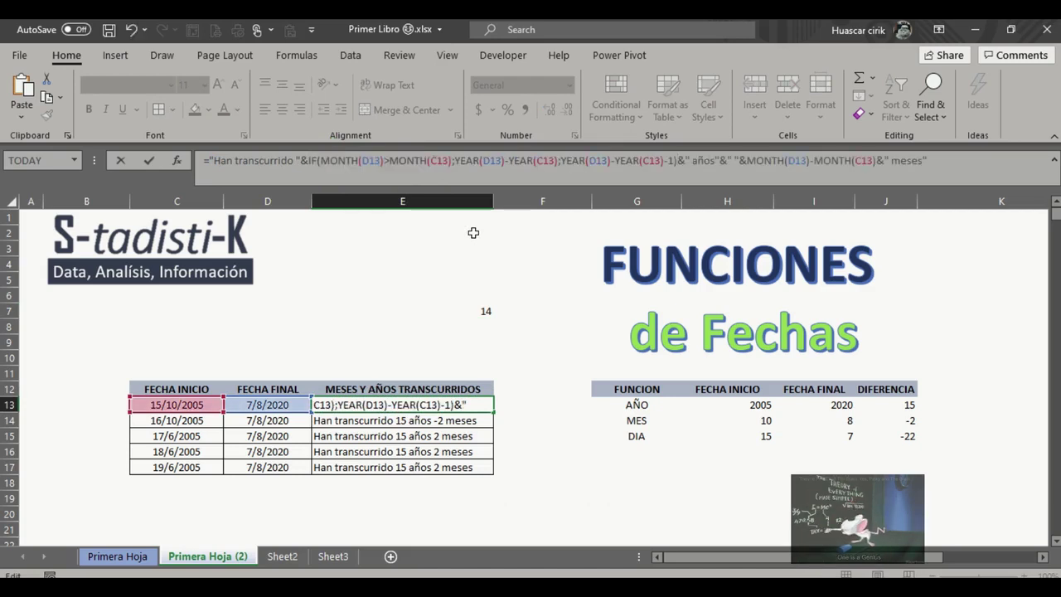
key(Return)
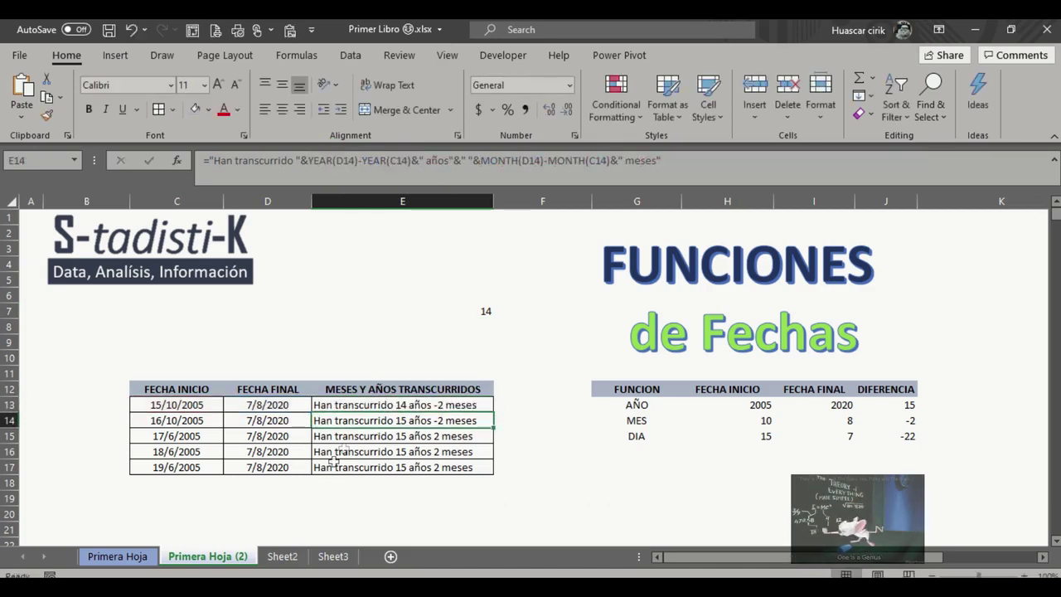
click(367, 406)
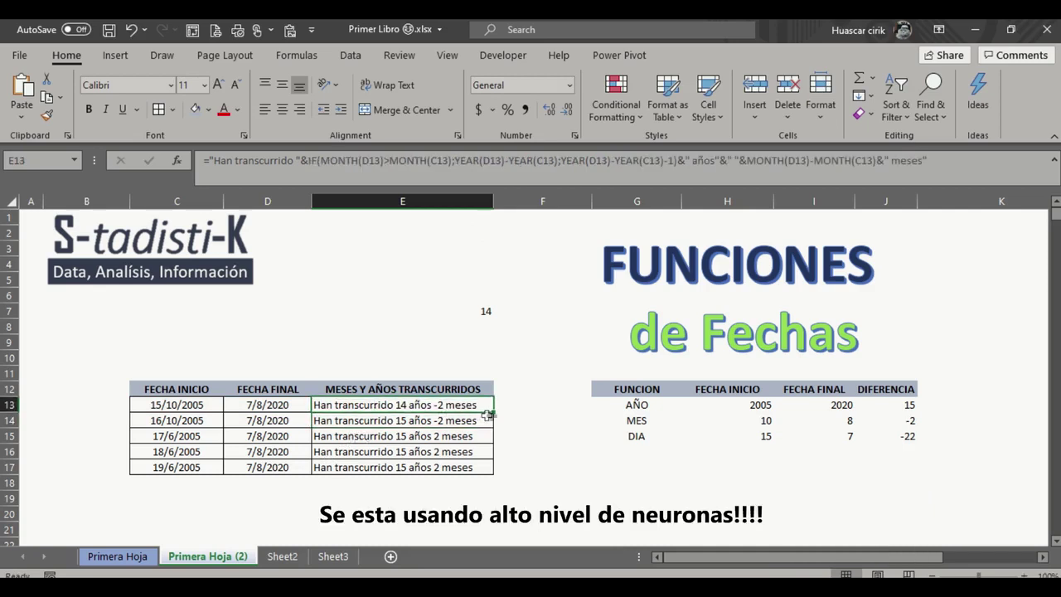
drag(493, 412, 490, 469)
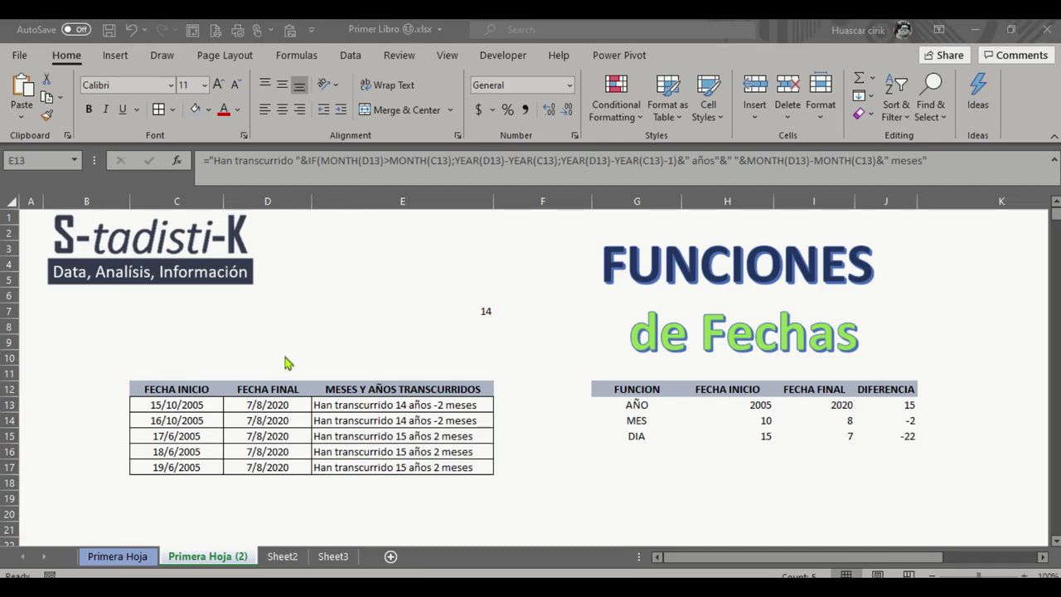
Step: Copy the MONTH(D13)-MONTH(C13) expression from E13's formula, leaving that formula as it is
click(342, 405)
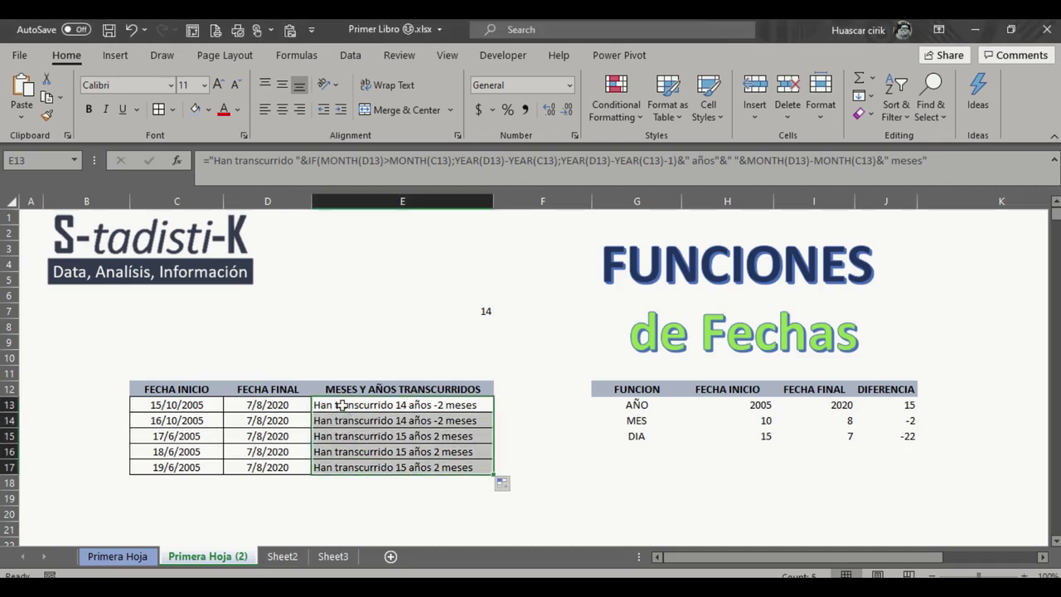
click(342, 405)
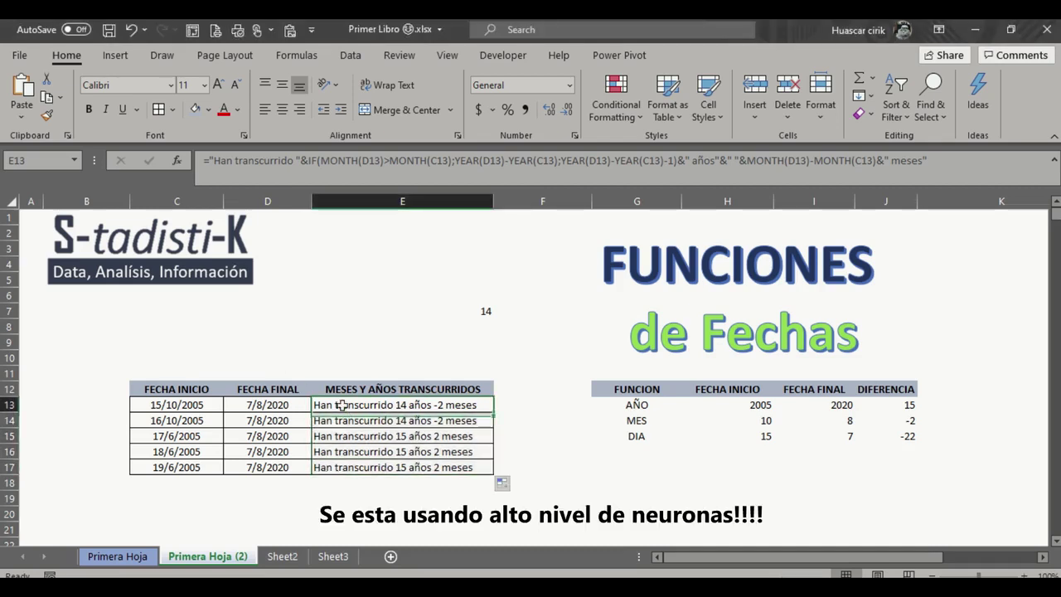
click(878, 162)
drag(878, 161, 752, 164)
key(ctrl+c)
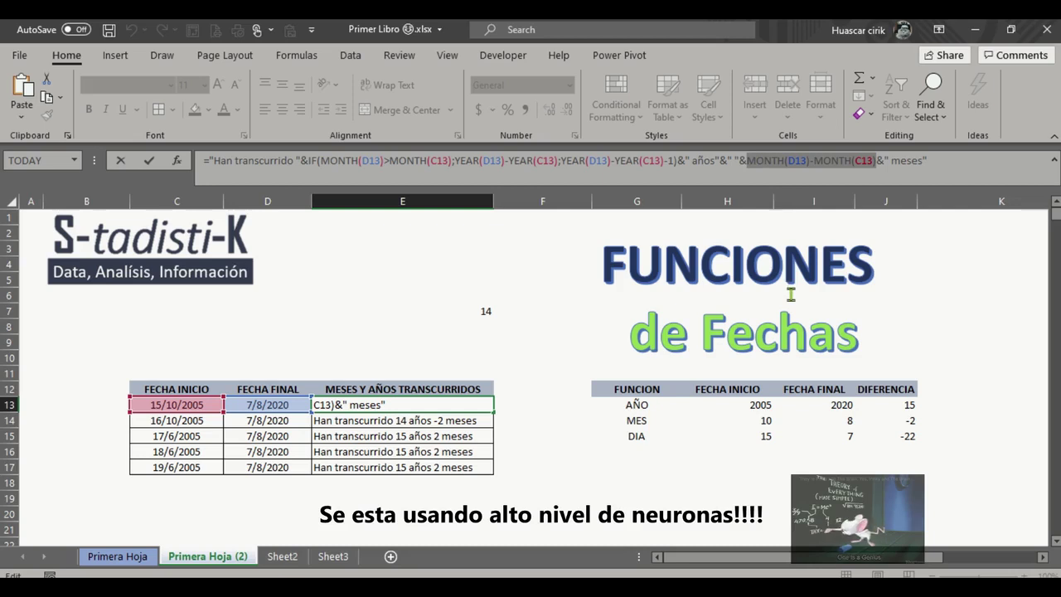
key(Return)
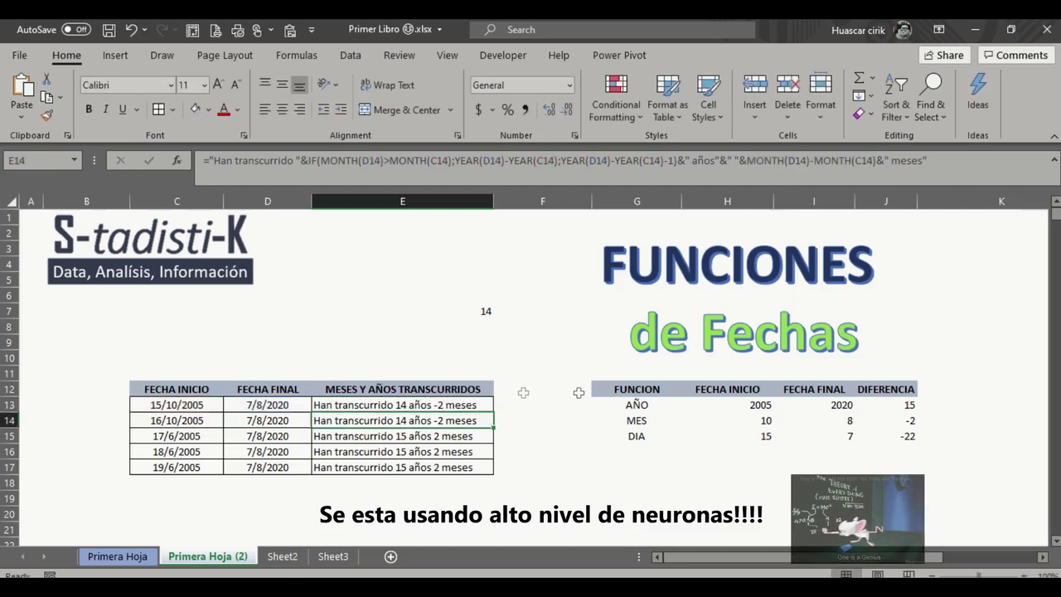
Step: Replace the contents of E7 with the copied month expression as the formula =+MONTH(D13)-MONTH(C13)
click(451, 309)
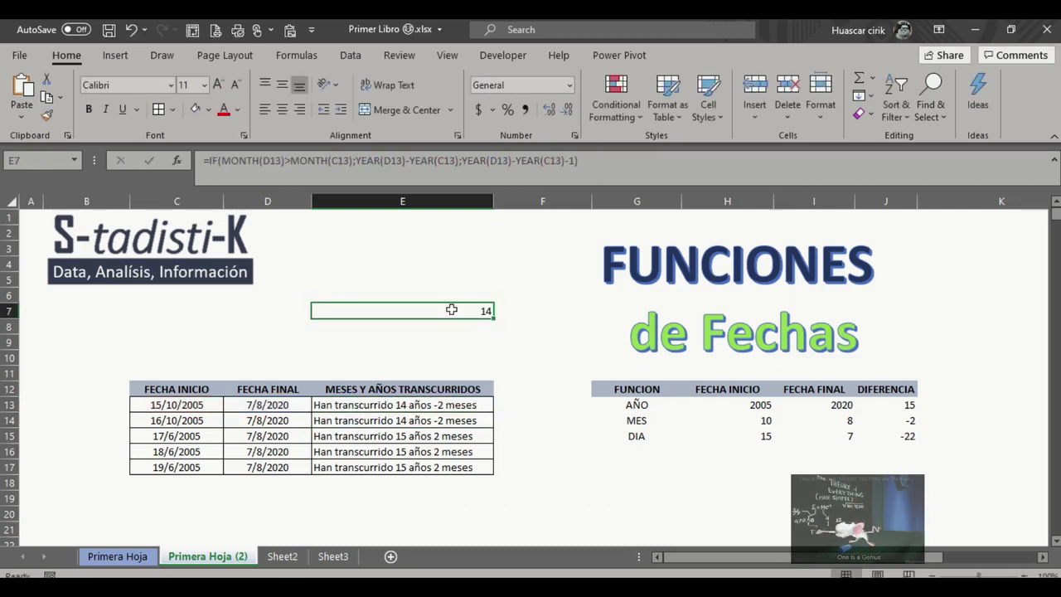
key(ctrl+v)
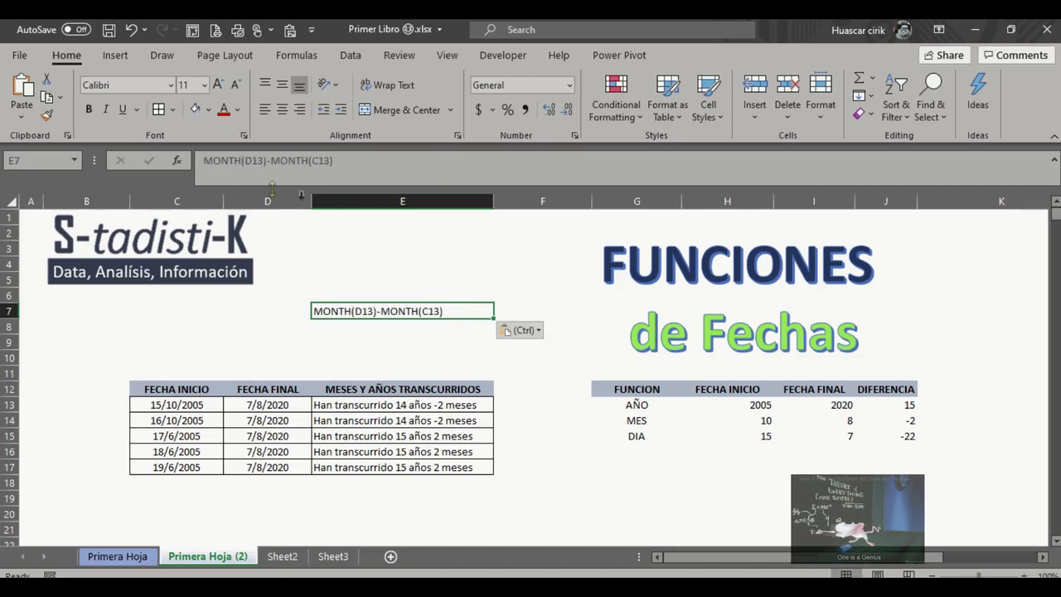
click(200, 161)
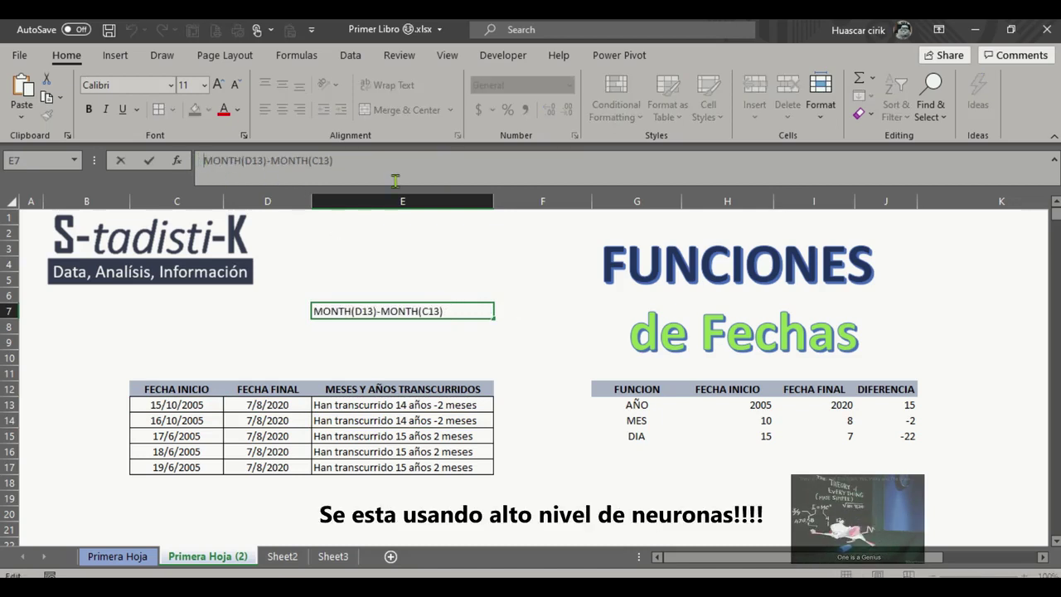
text(=)
key(Return)
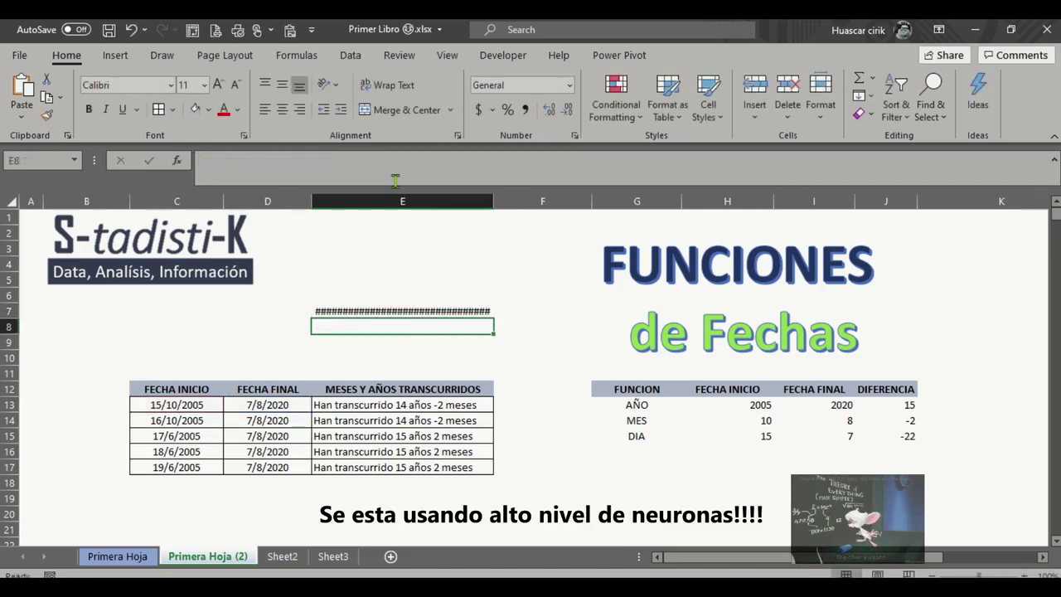
Step: Set the number format of cell E7 to General
click(405, 313)
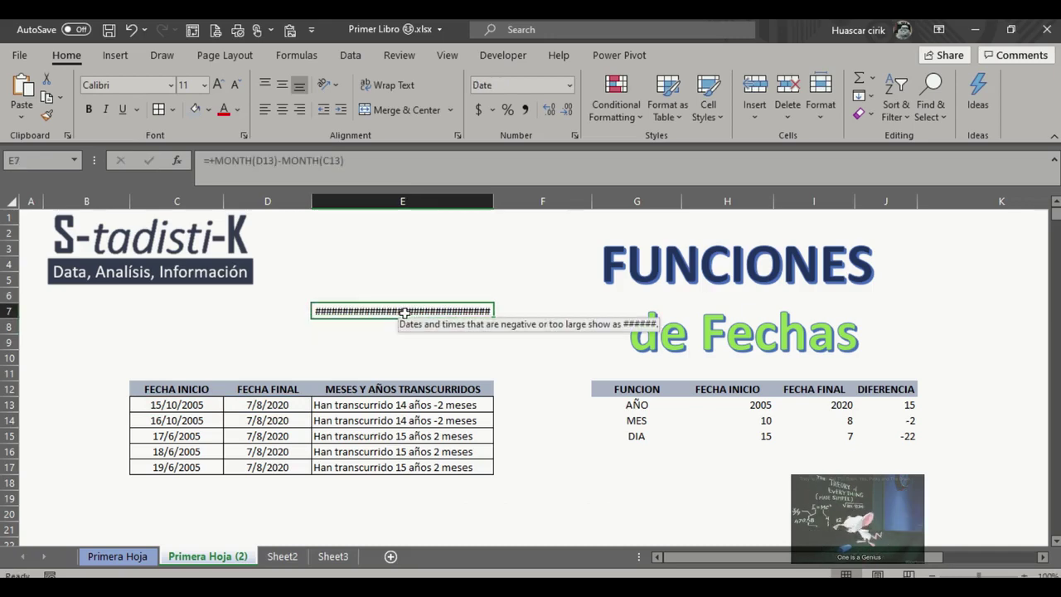
click(568, 85)
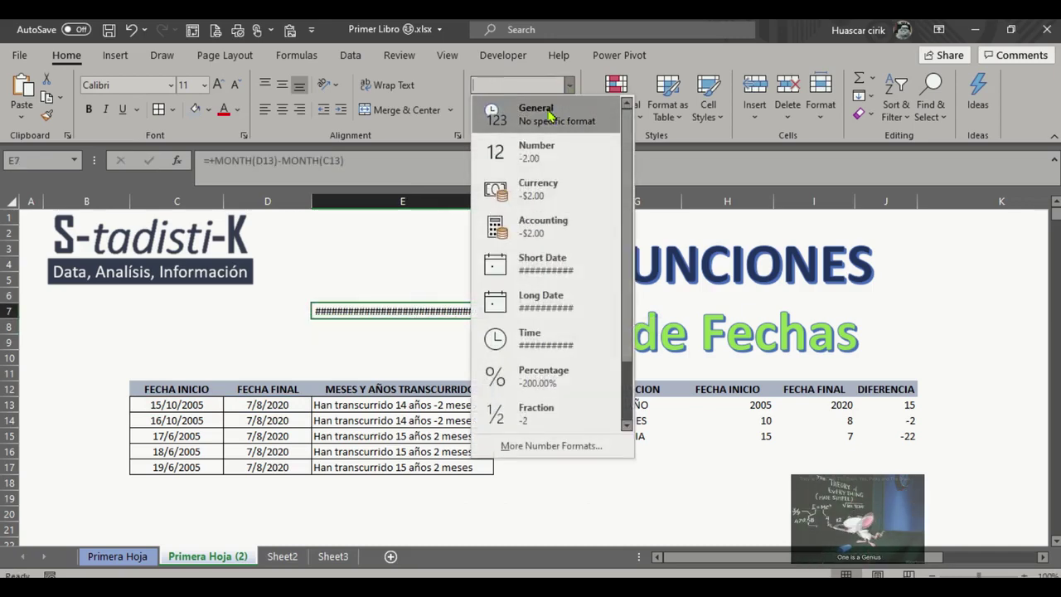
click(551, 116)
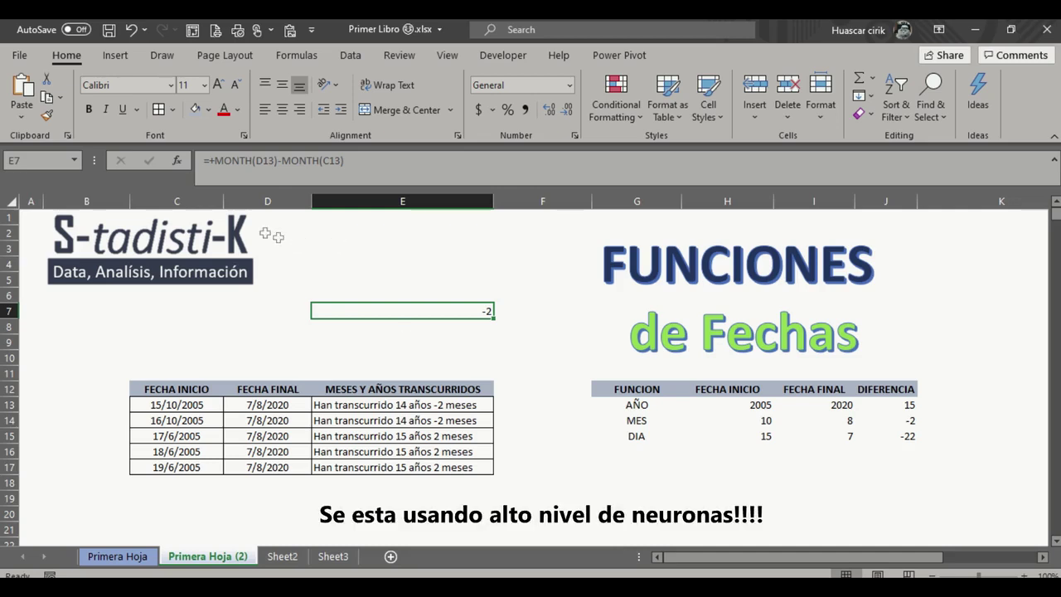
Step: Turn E7's month subtraction into the start of an IF with the test MONTH(D13)<MONTH(C13)
click(215, 160)
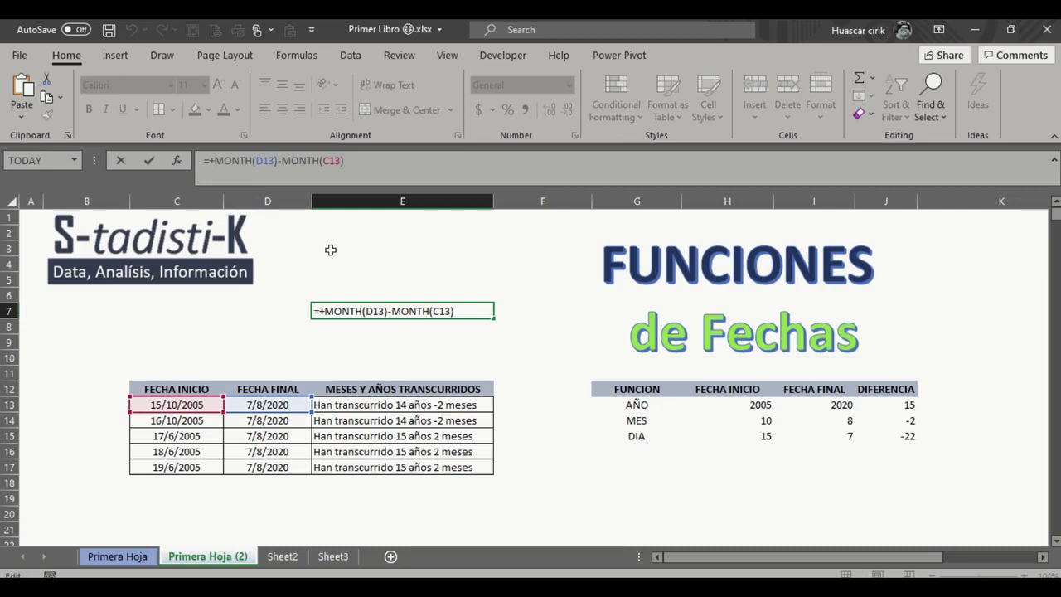
key(BackSpace)
text(if()
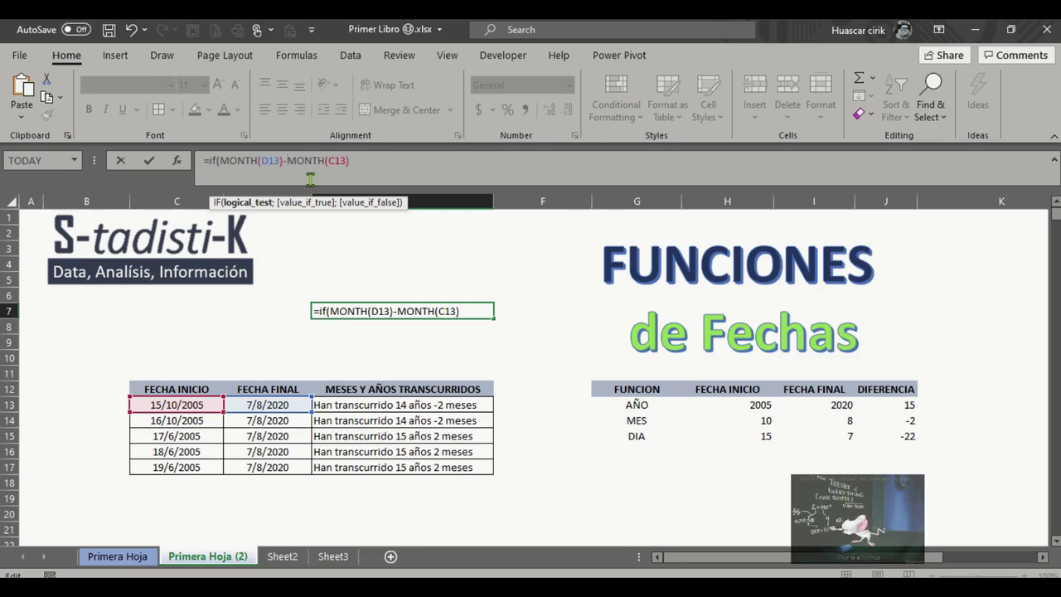
key(BackSpace)
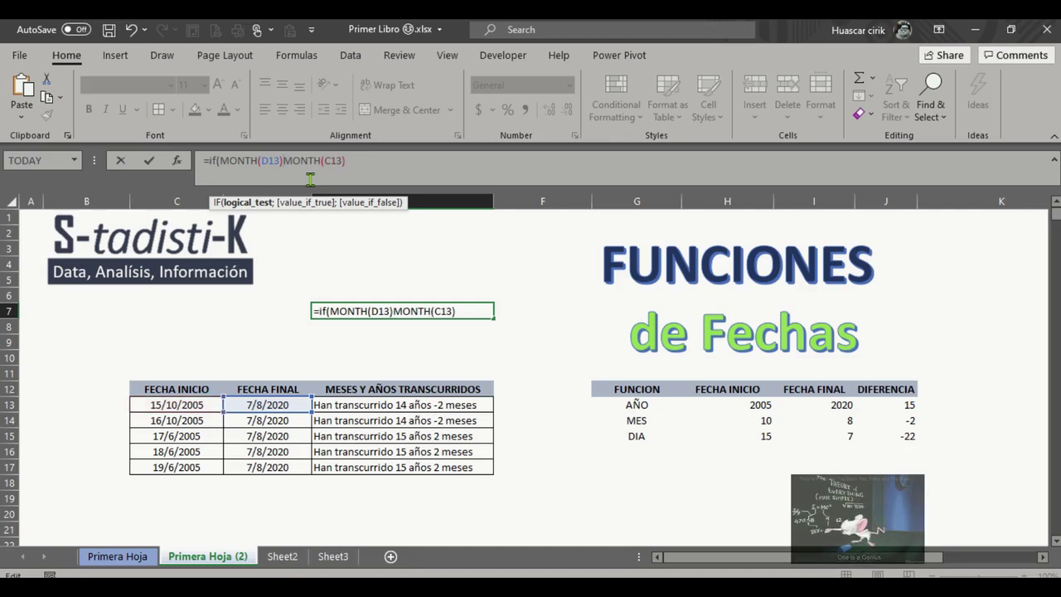
text(<)
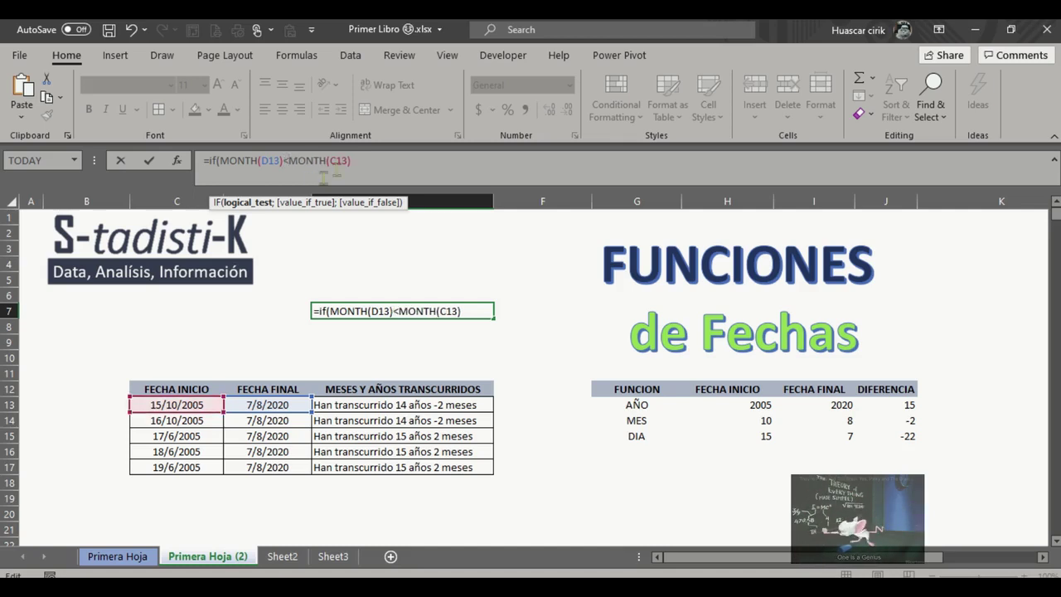
click(364, 164)
text(;)
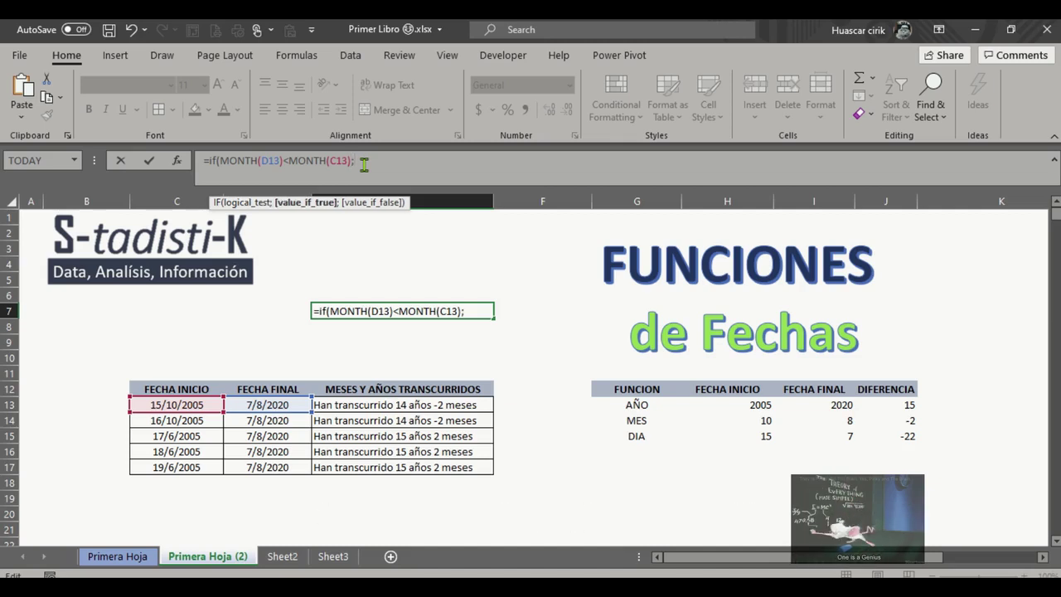
Step: Add MONTH(D13)+MONTH(C13) as the value if true in E7's IF formula
text(MONTH(D13)-MONTH(C13))
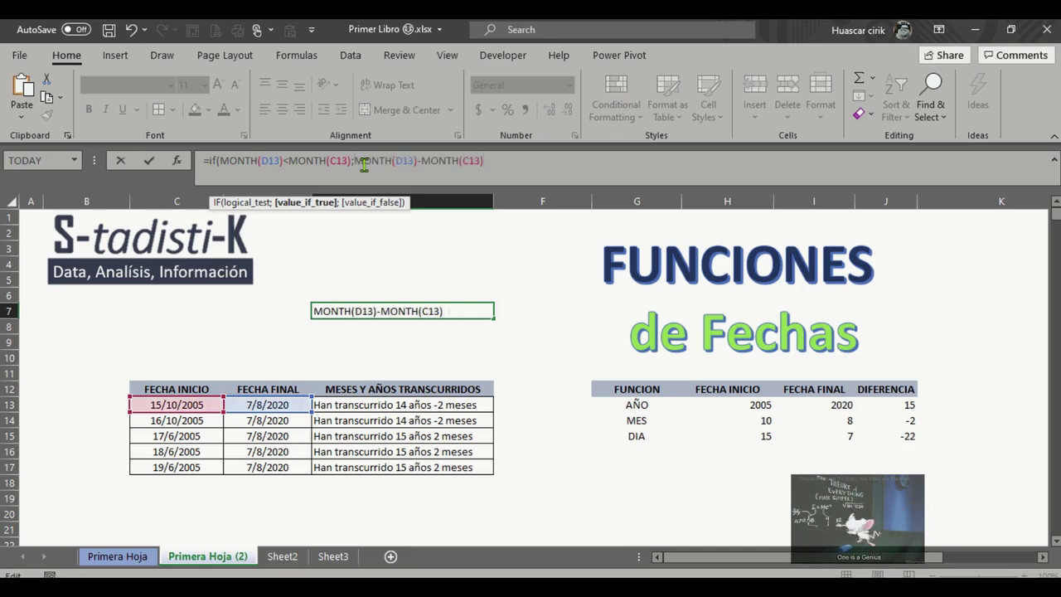
click(422, 161)
key(BackSpace)
text(+)
click(501, 166)
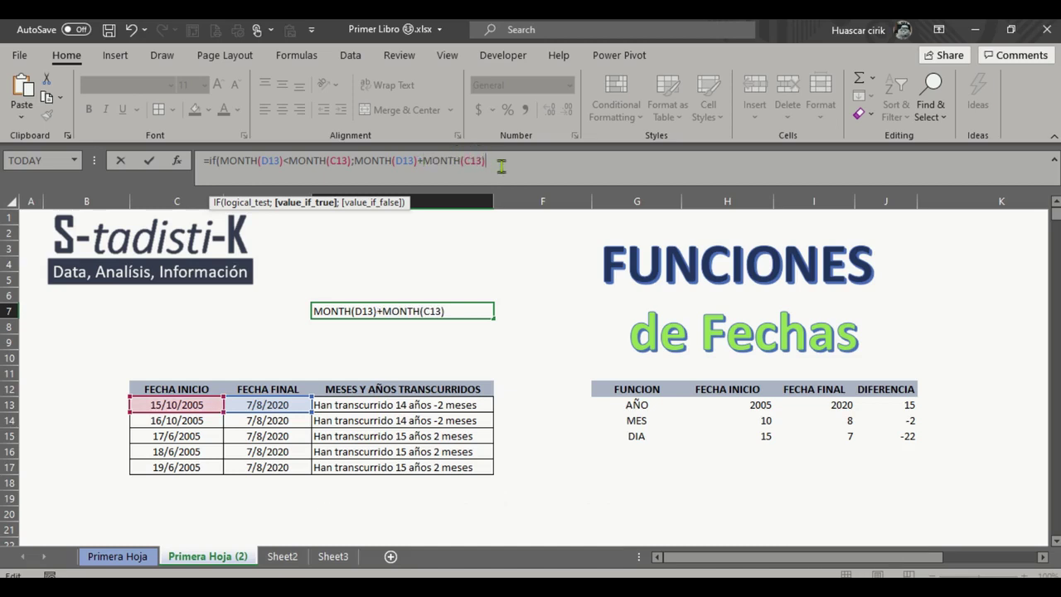
Step: Add MONTH(D13)-MONTH(C13) as the value if false and complete E7's IF formula
text(;)
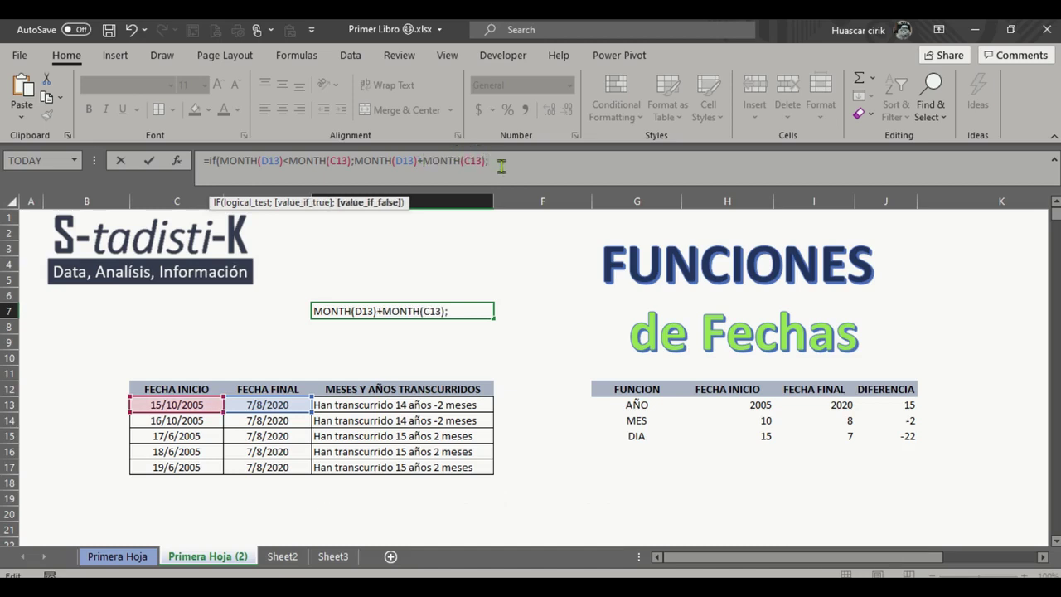
text(MONTH(D13)-MONTH(C13))
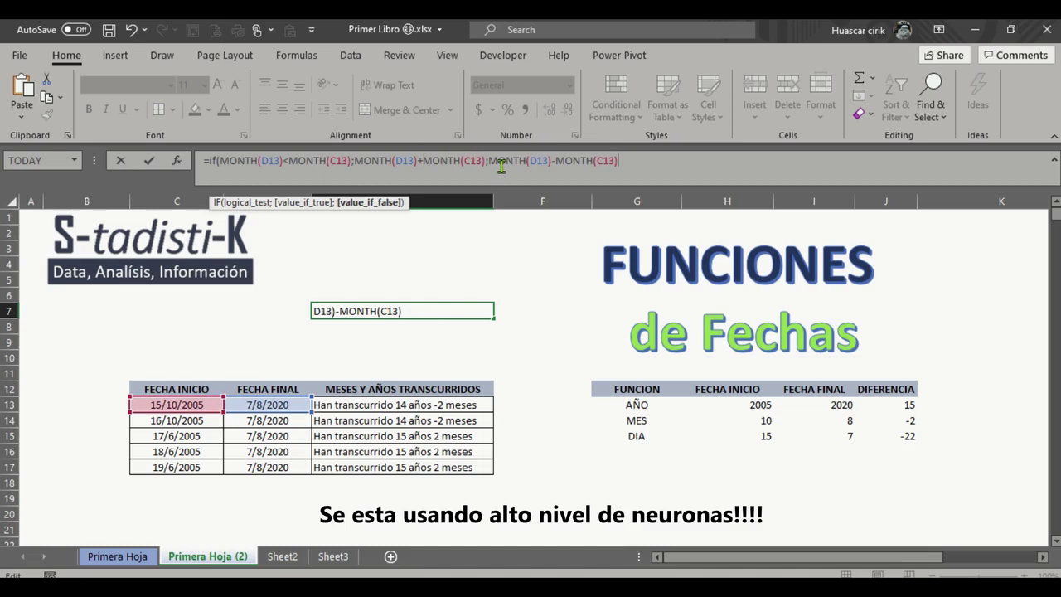
text())
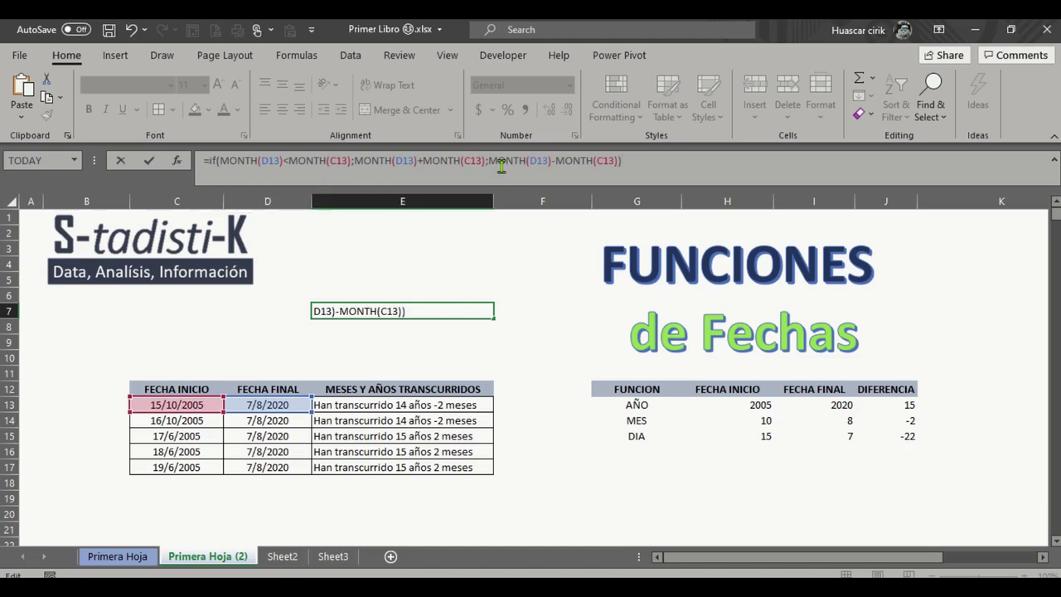
key(Return)
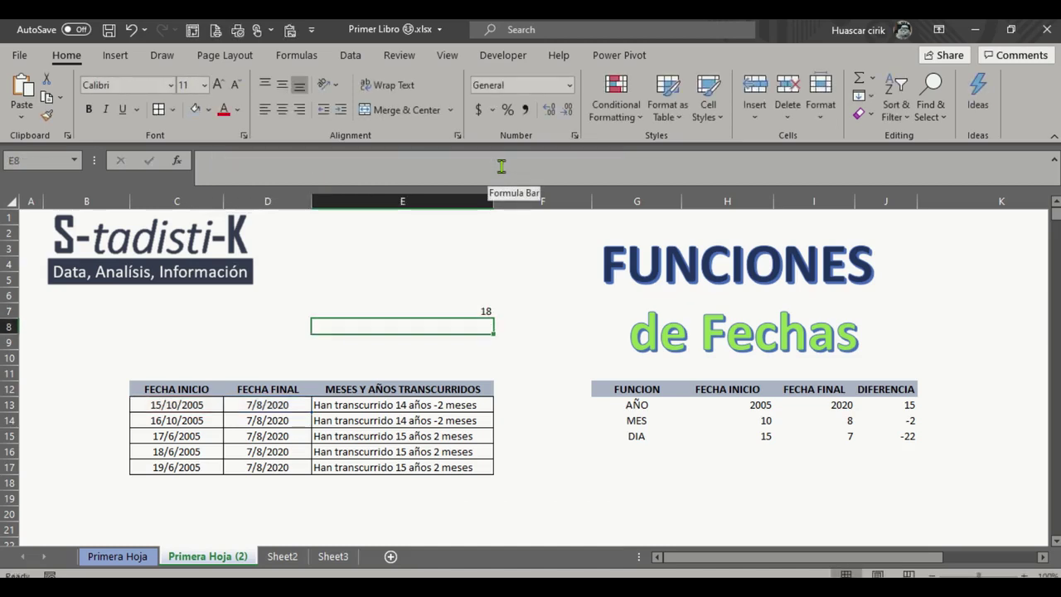
Step: Change the value if true in E7's IF formula to MONTH(C13)-MONTH(D13)
click(446, 308)
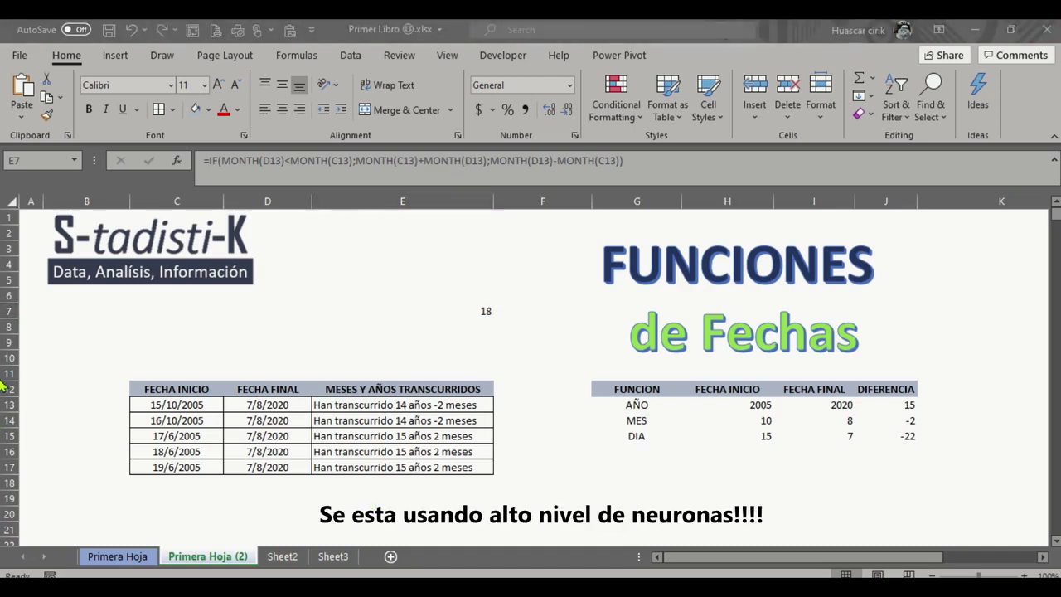
click(452, 308)
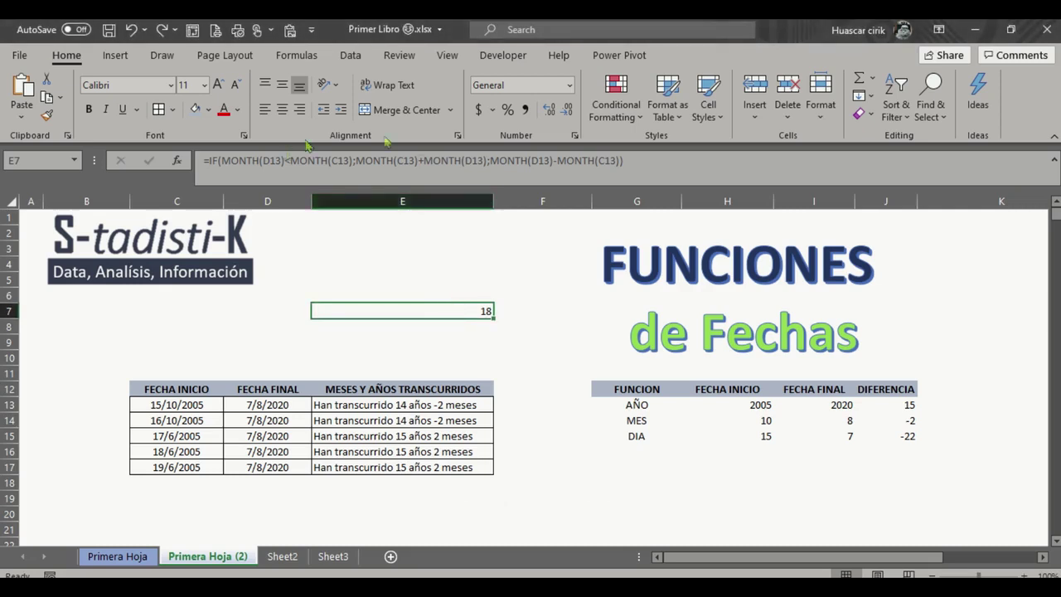
click(403, 161)
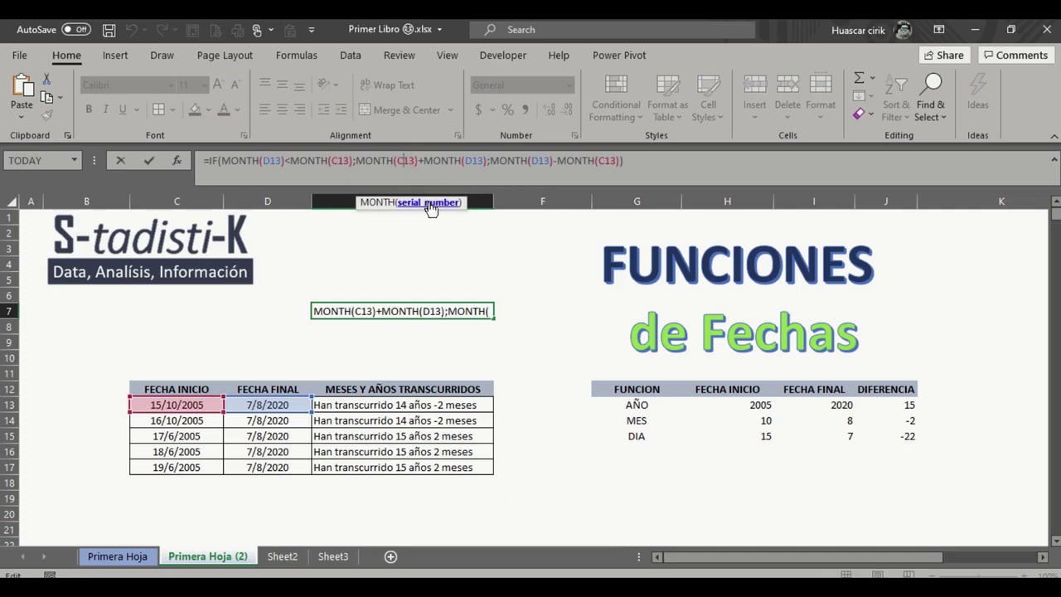
click(423, 162)
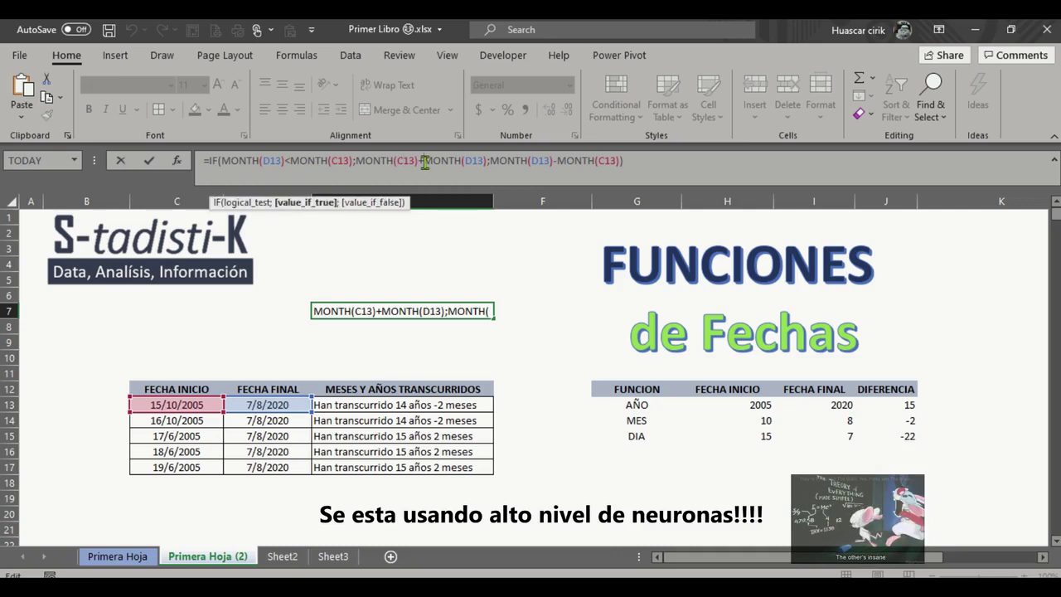
key(Delete)
text(-)
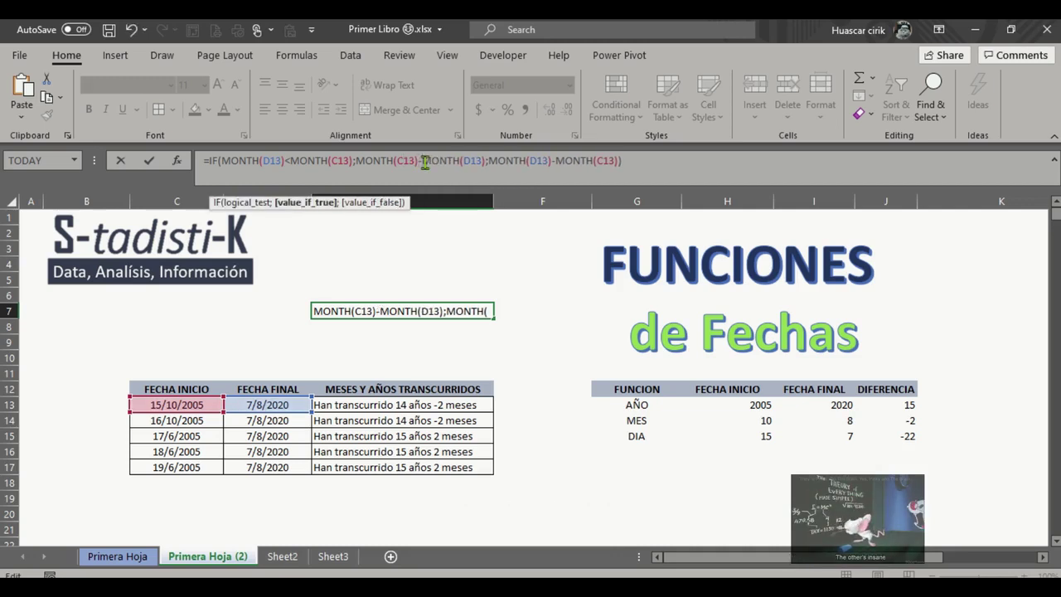
key(Return)
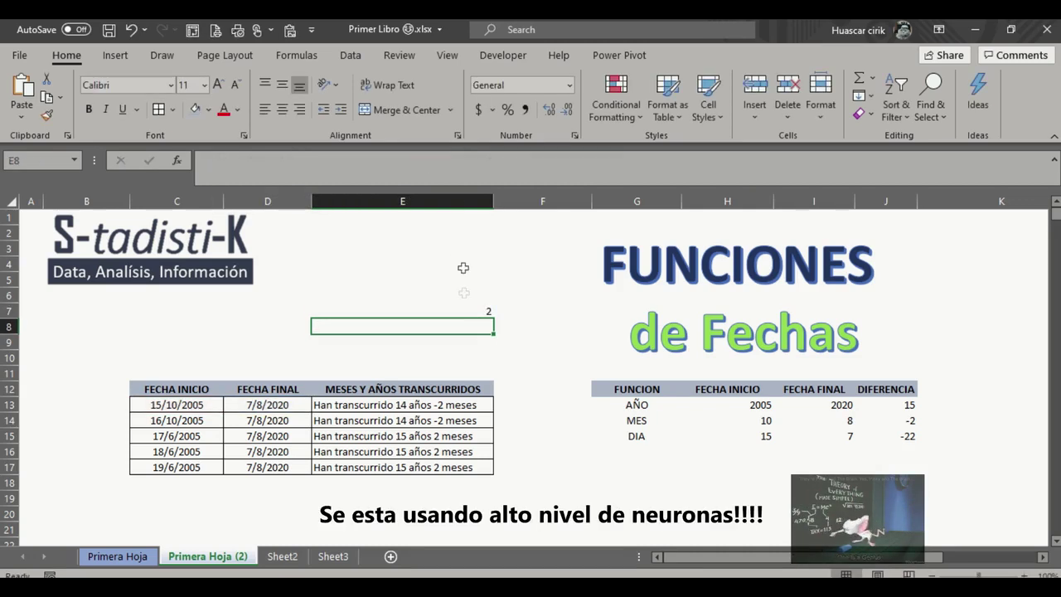
Step: Copy E7's whole IF expression without the equals sign, leaving the cell's formula as it is
click(457, 307)
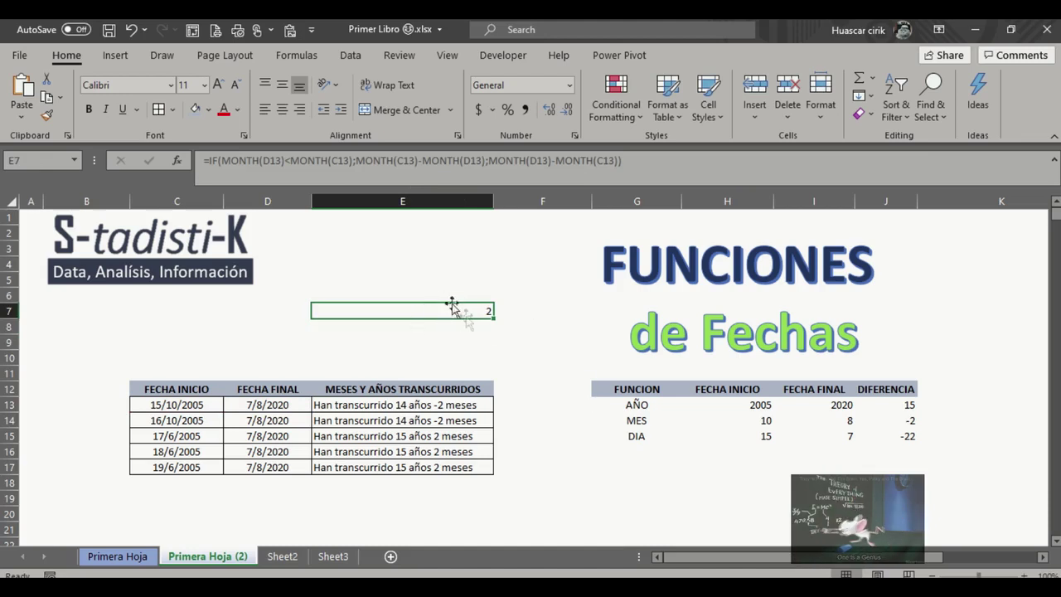
drag(623, 160, 208, 161)
key(ctrl+c)
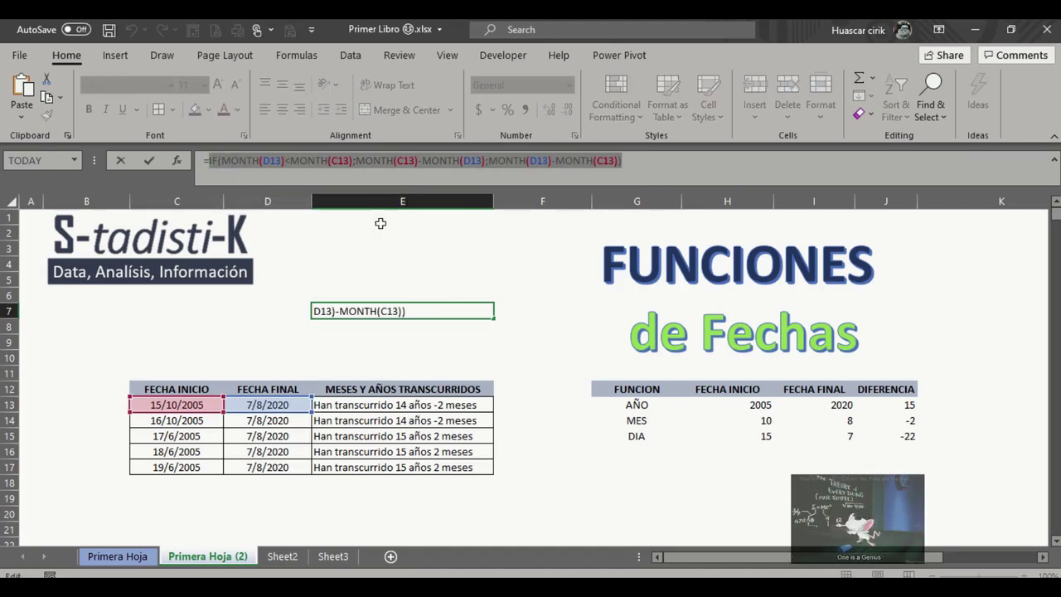
key(Escape)
key(Return)
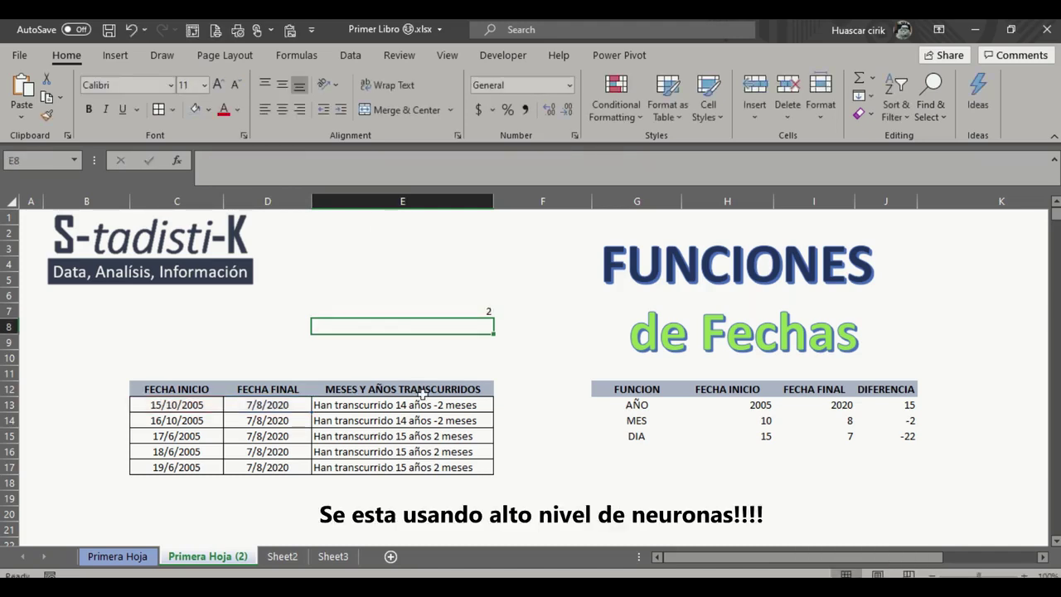
Step: Replace MONTH(D13)-MONTH(C13) before " meses" in E13's formula with the copied IF expression and fill the formula down to E17
click(414, 403)
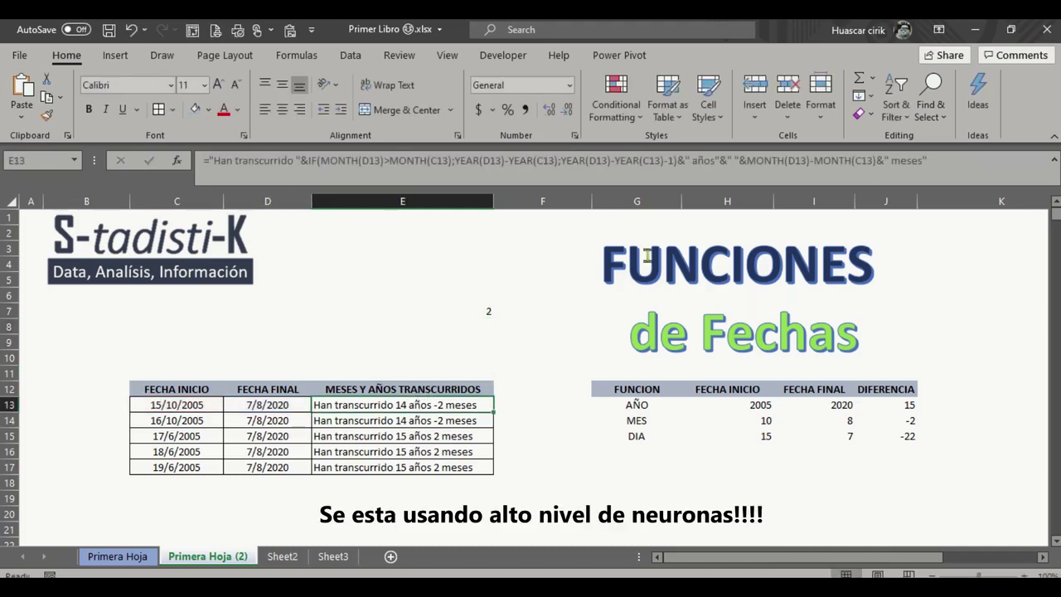
click(877, 163)
key(shift+Left)
key(shift+Left)
key(shift+Left)
key(shift+Left)
key(shift+Left)
key(shift+Left)
key(shift+Left)
key(shift+Left)
key(shift+Left)
key(shift+Left)
key(shift+Left)
key(shift+Left)
key(shift+Left)
key(shift+Left)
key(shift+Left)
key(shift+Left)
key(shift+Left)
key(shift+Left)
key(shift+Left)
key(shift+Left)
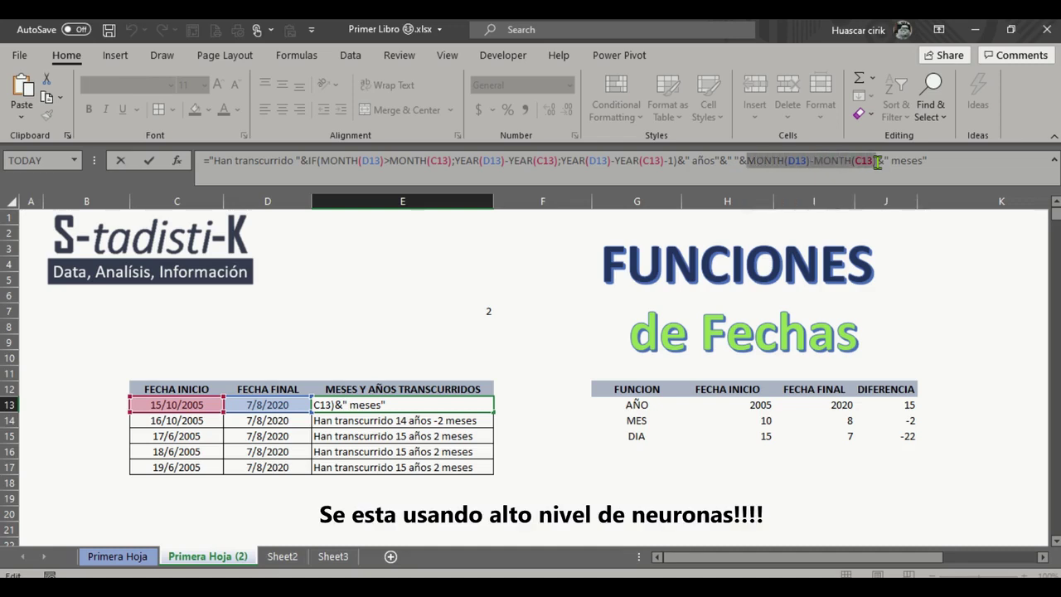
key(ctrl+v)
key(ctrl+Return)
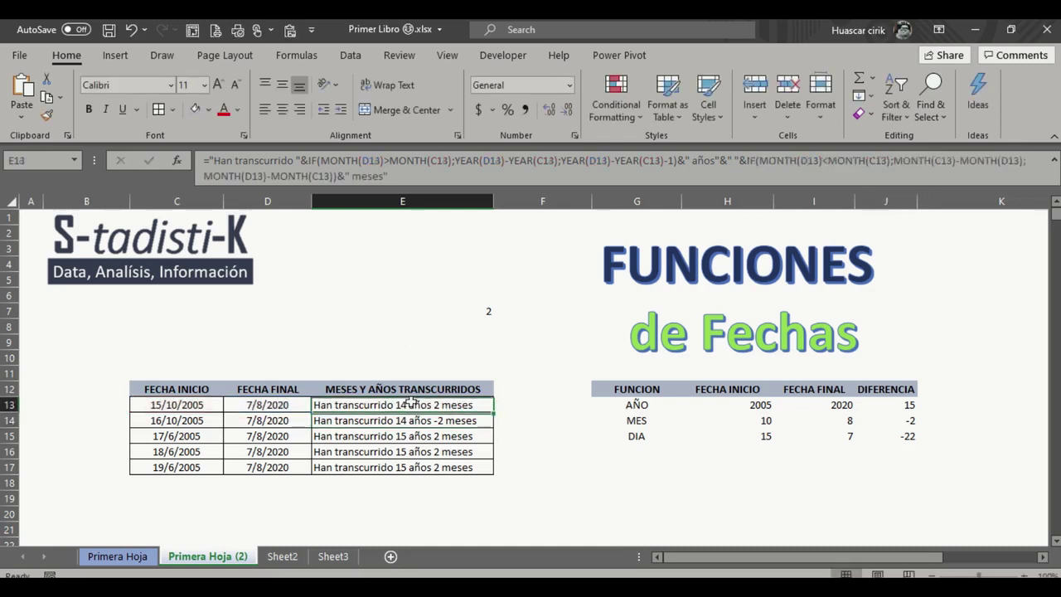
double_click(493, 412)
click(432, 423)
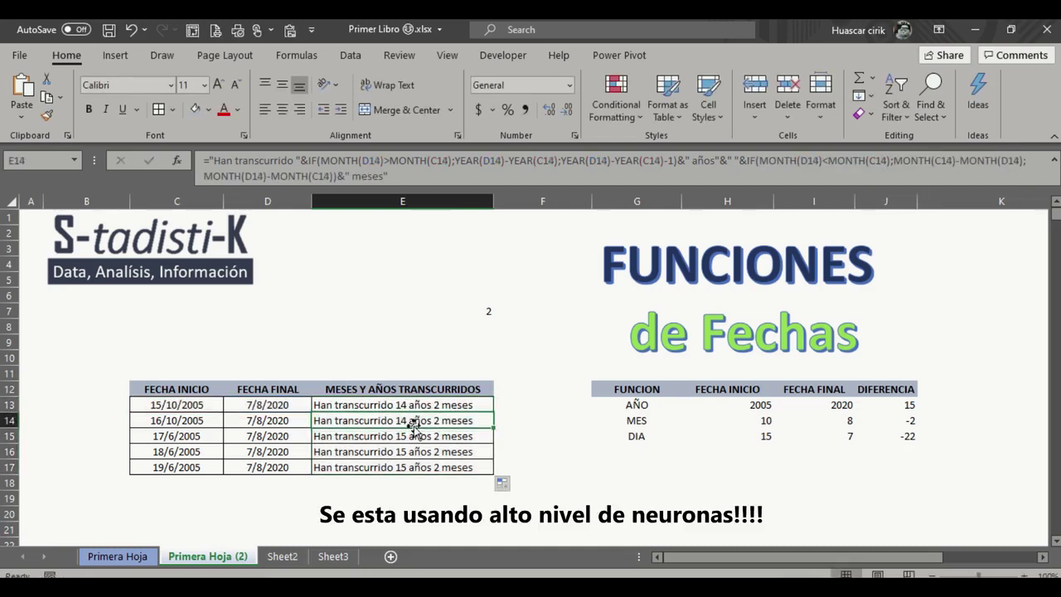
Step: Change the month of the start date in C14 to November, making it 16/11/2005
click(159, 406)
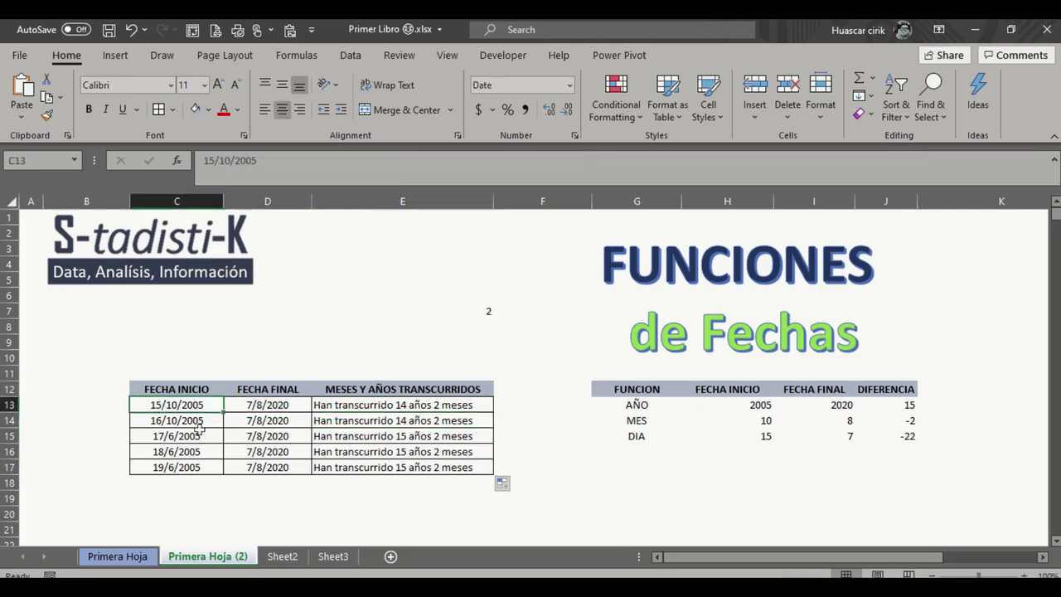
click(166, 419)
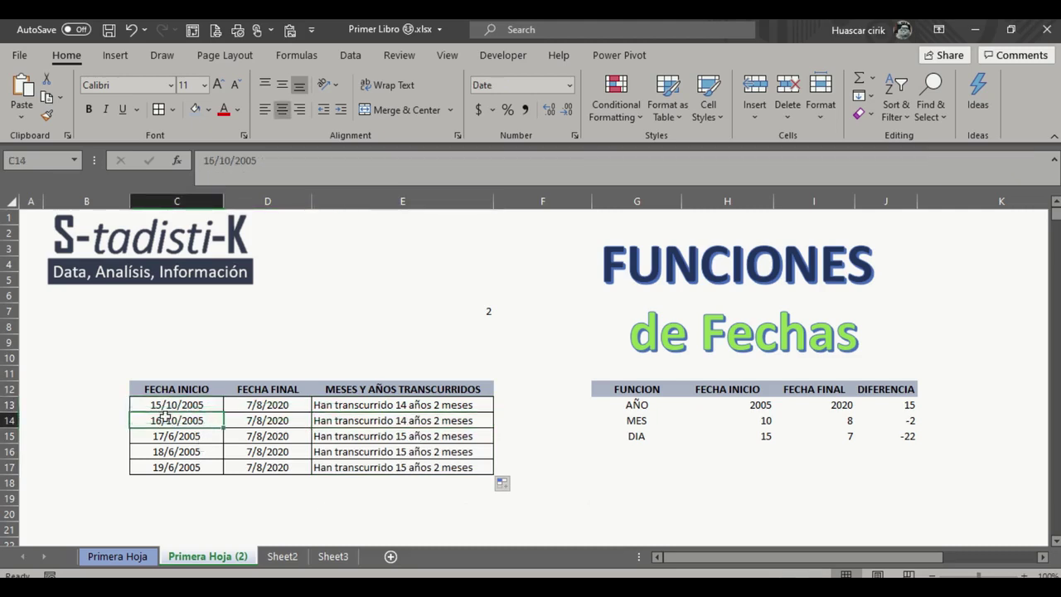
click(231, 163)
key(BackSpace)
text(1)
key(Return)
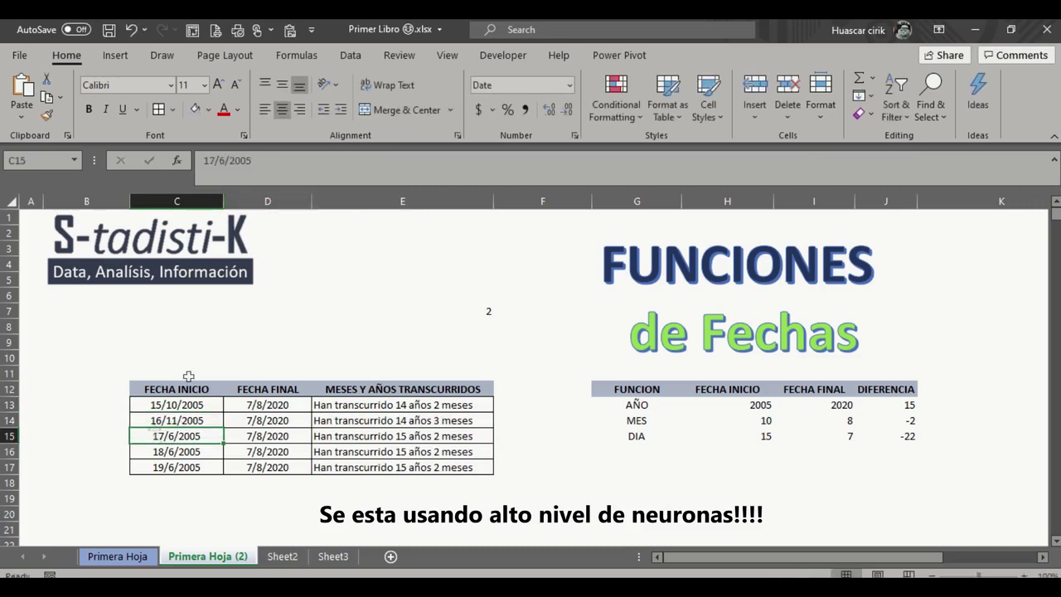
Step: Change the month of the start date in C15 to December, making it 17/12/2005
click(224, 160)
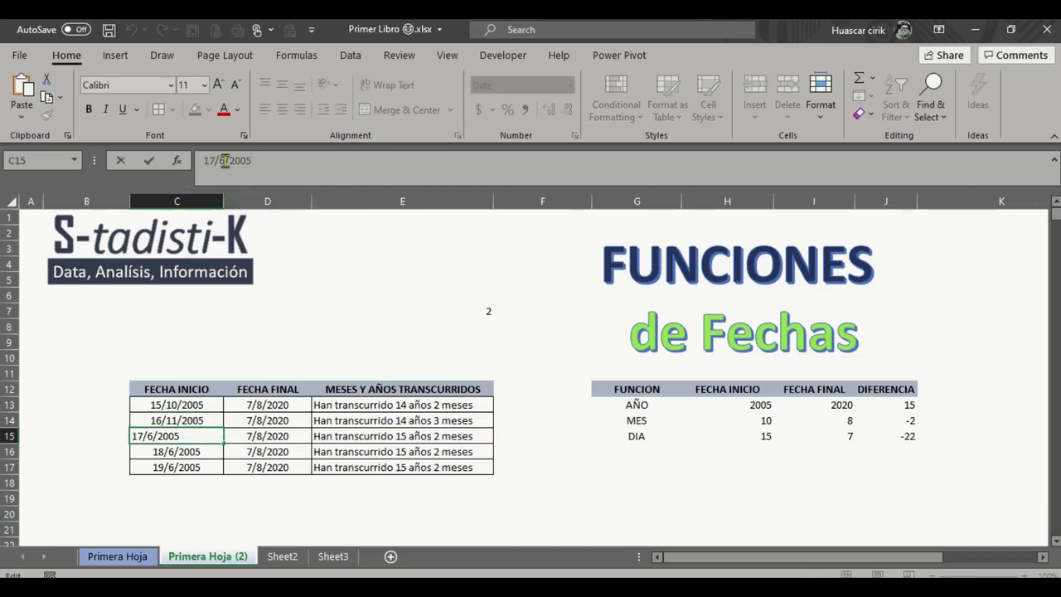
key(BackSpace)
text(12)
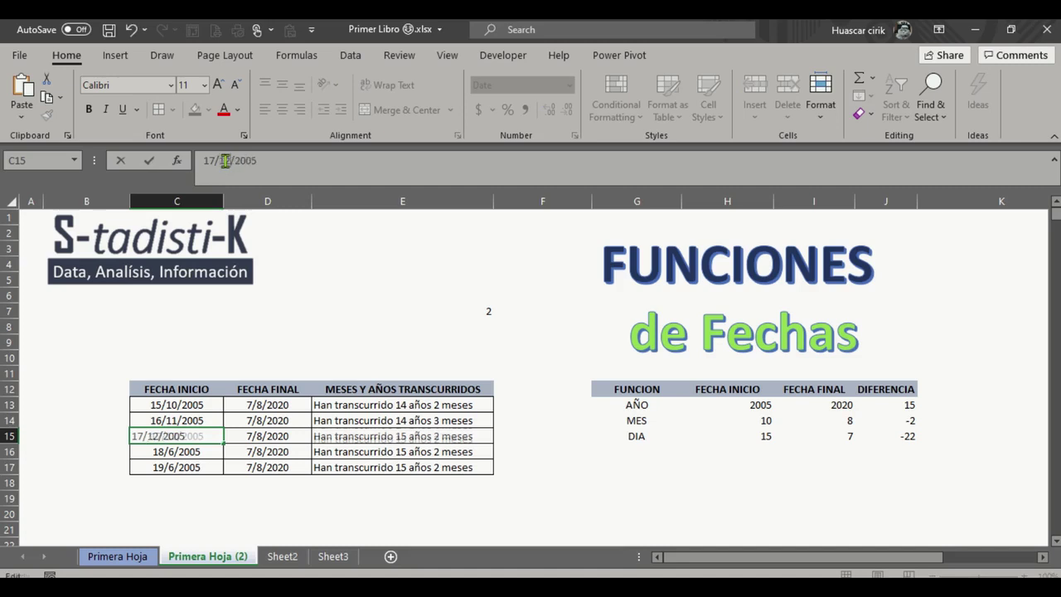
key(Return)
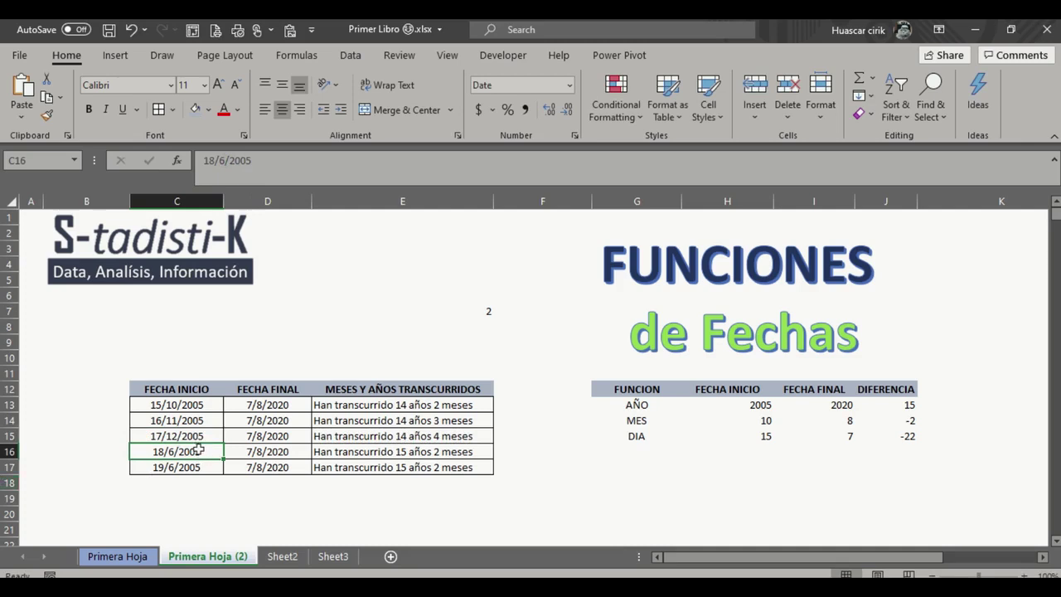
Step: Change the month of the start date in C16 to January, making it 18/1/2005
click(225, 163)
key(BackSpace)
text(1)
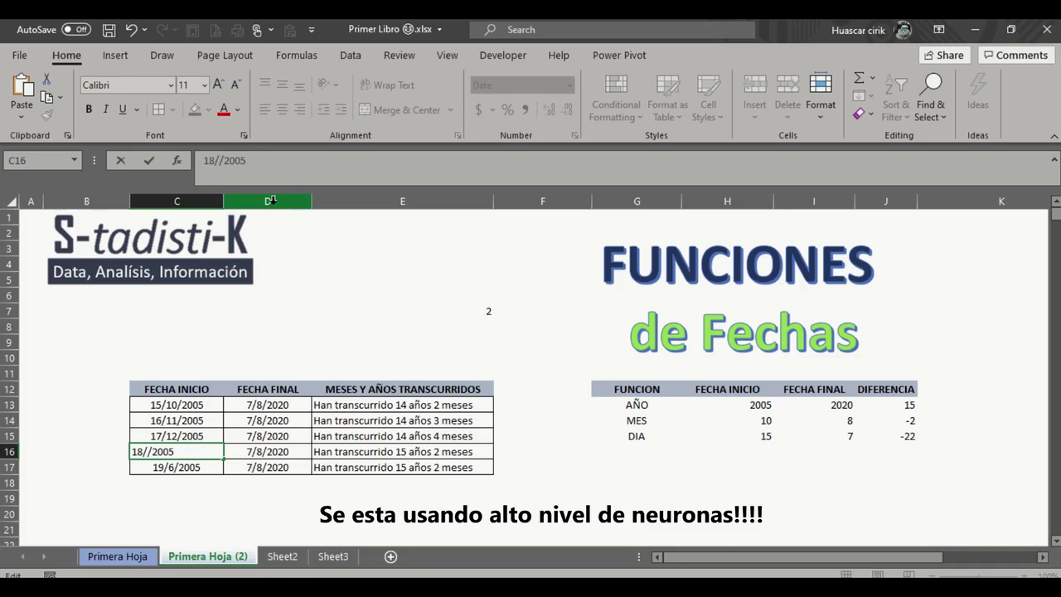
key(Return)
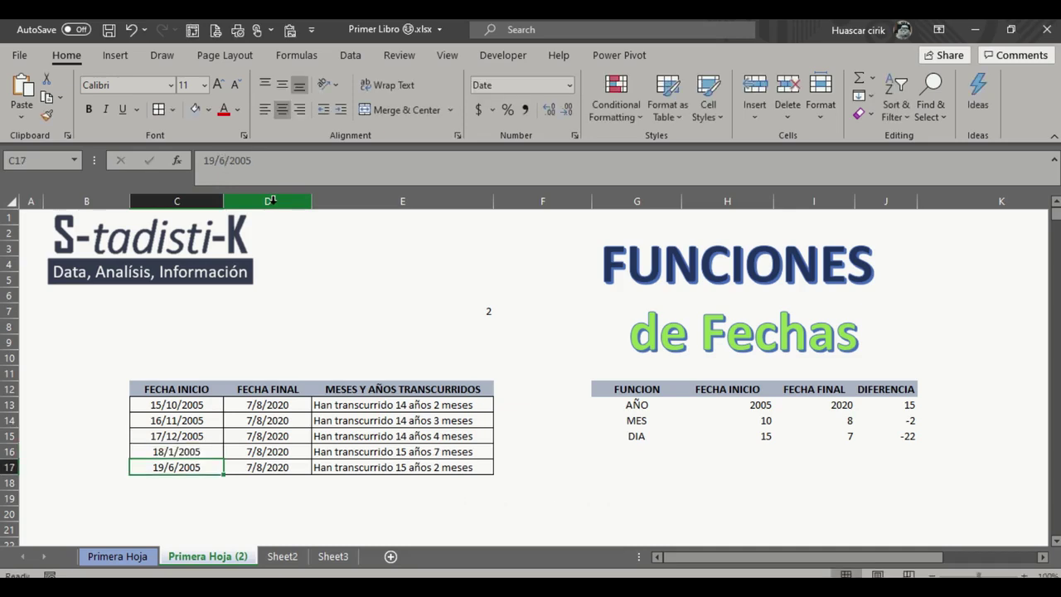